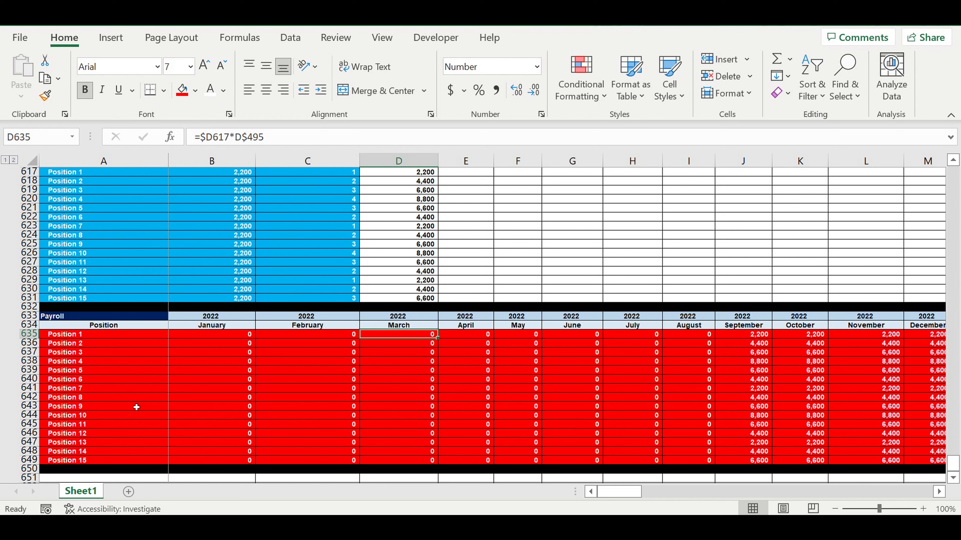
Enter the label "Asset tax value ($/month)" in A651, just below the payroll block.
left_click(132, 402)
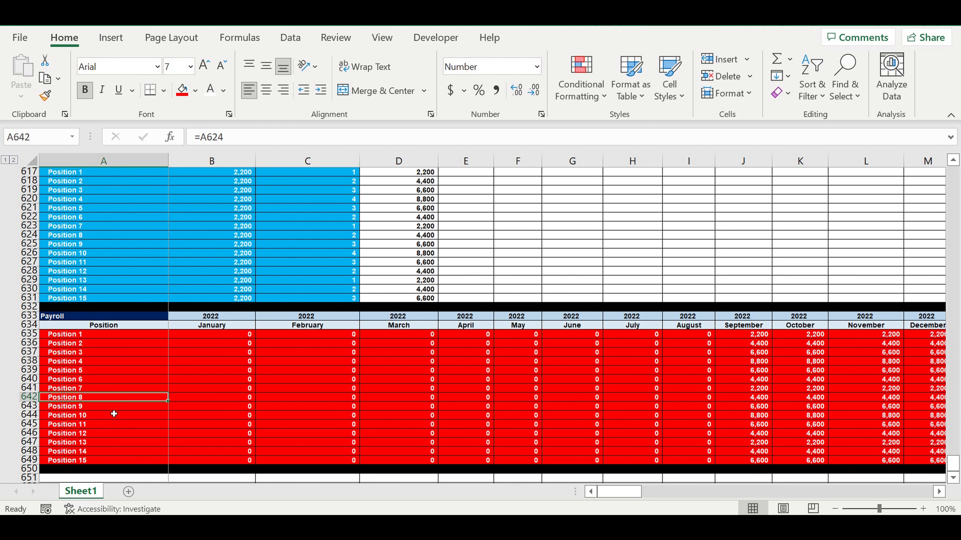
scroll(115, 411, "down", 3)
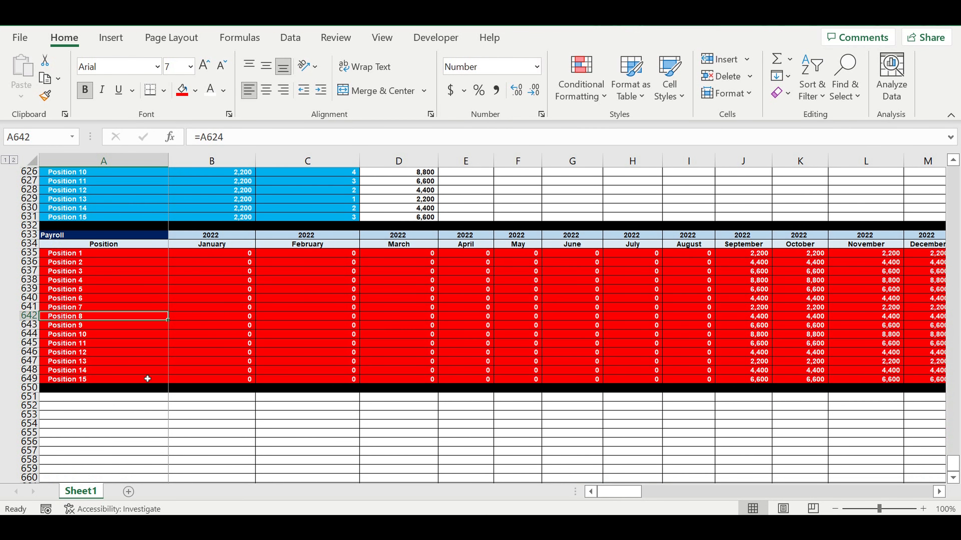
left_click(138, 405)
left_click(124, 397)
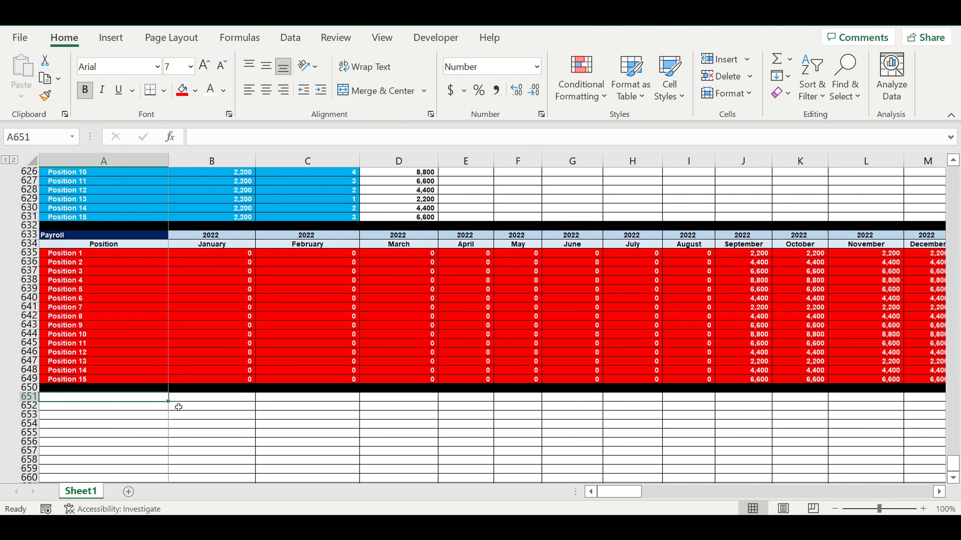
type("Ass")
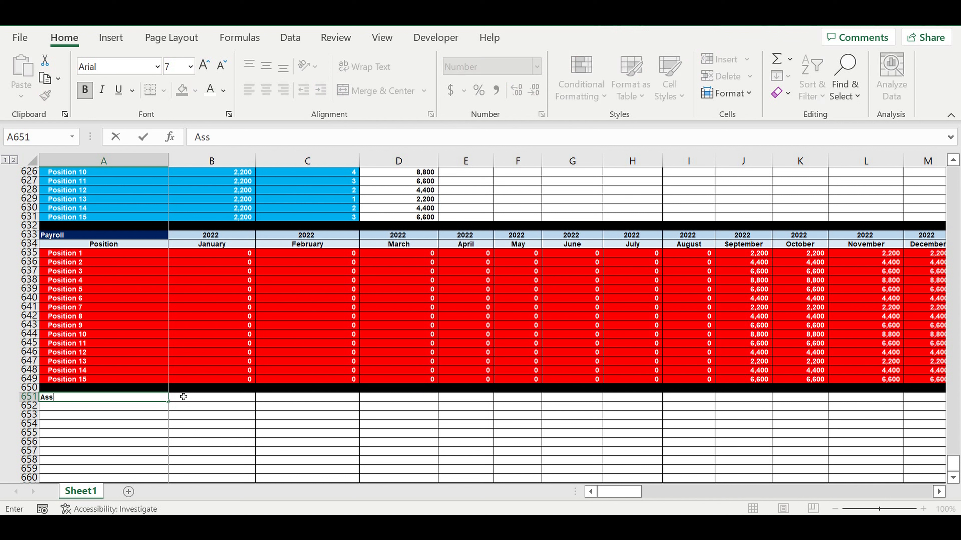
type("et tax value ($/month)")
key("Return")
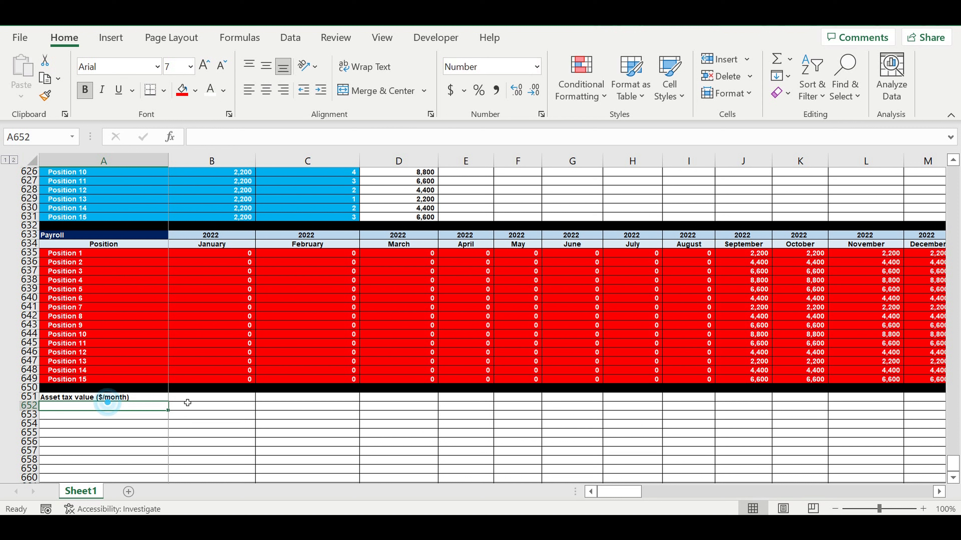
Enter 400 as the asset tax value in B651 and fill the cell light blue.
left_click(214, 398)
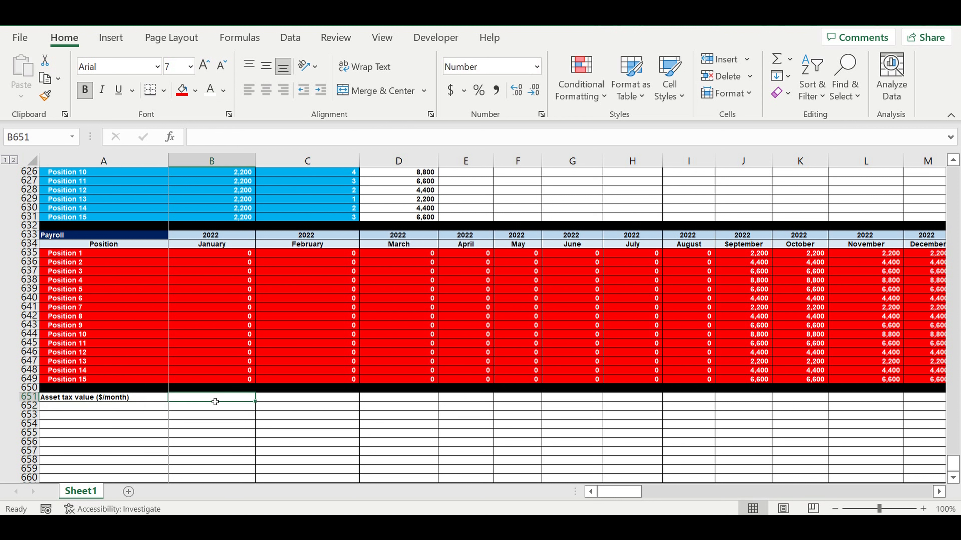
type("400")
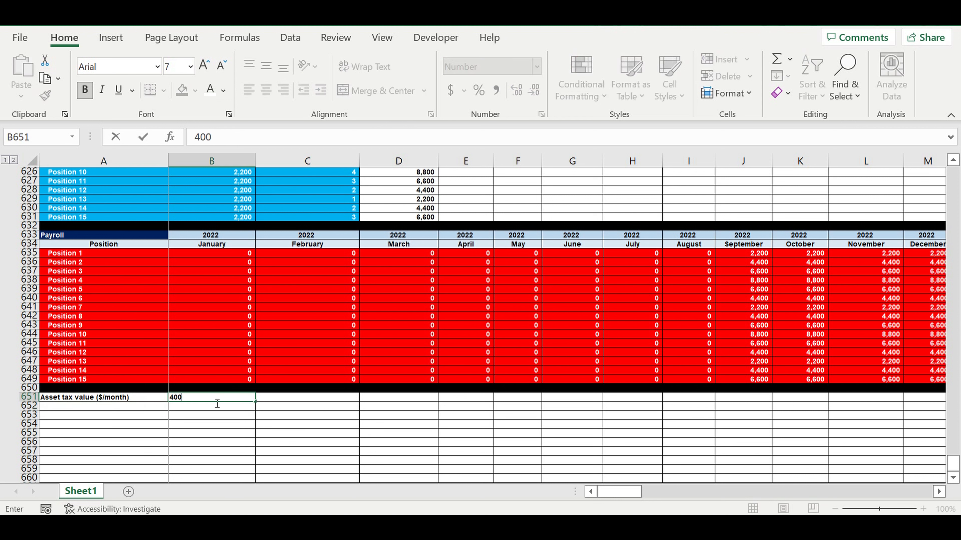
key("Return")
left_click(214, 398)
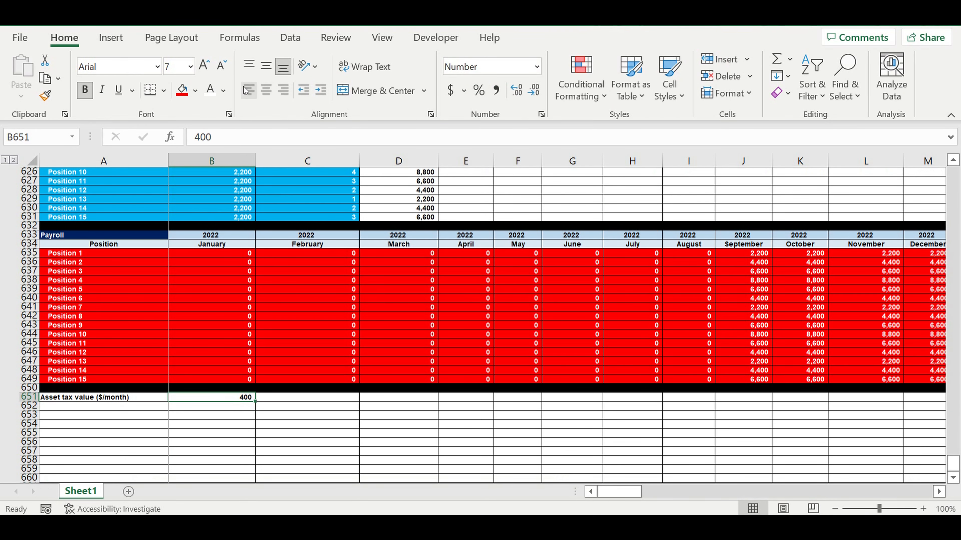
left_click(196, 91)
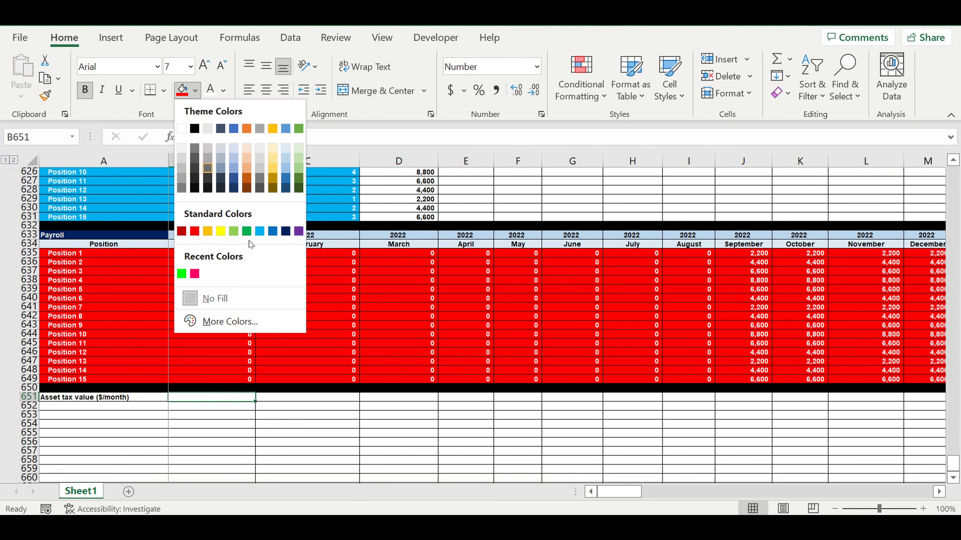
left_click(260, 231)
left_click(355, 318)
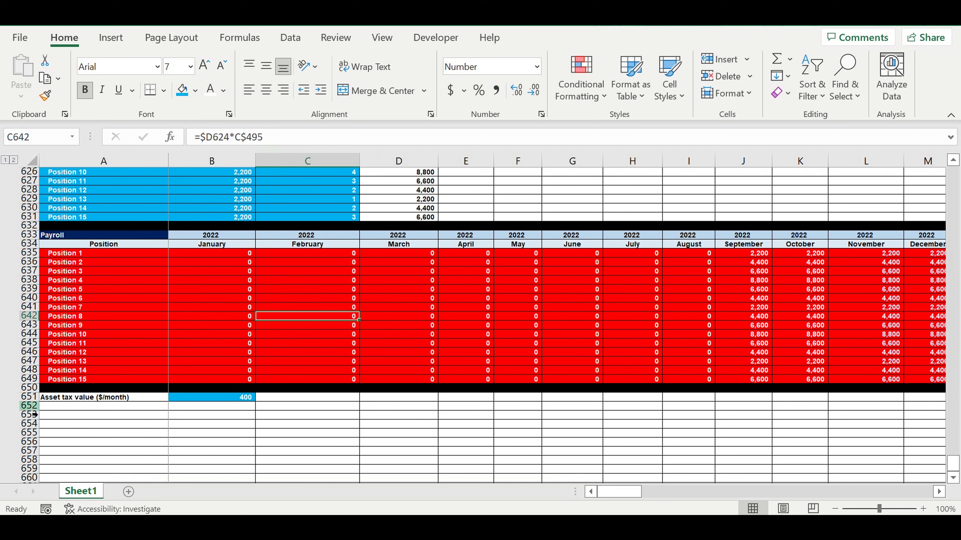
Fill all of row 652 black as a separator under the asset tax value.
left_click(28, 406)
left_click(195, 90)
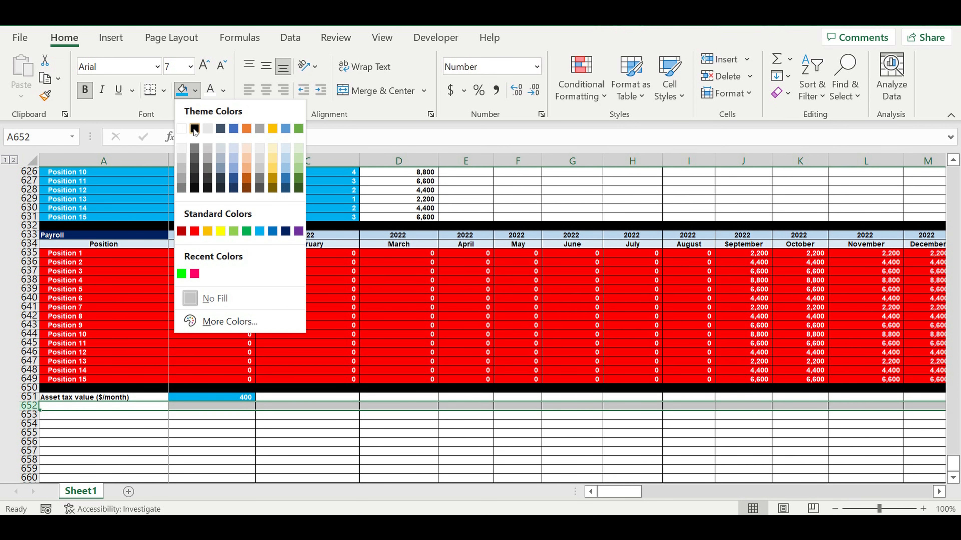
left_click(194, 129)
left_click(263, 290)
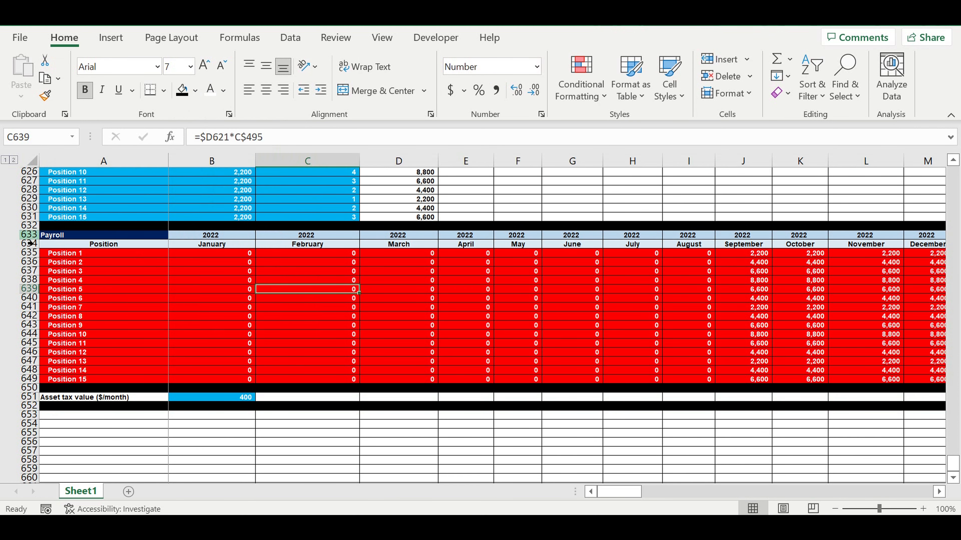
Copy the payroll header rows 633:634 and paste them at A653.
left_click_drag(28, 236, 28, 245)
key("ctrl+c")
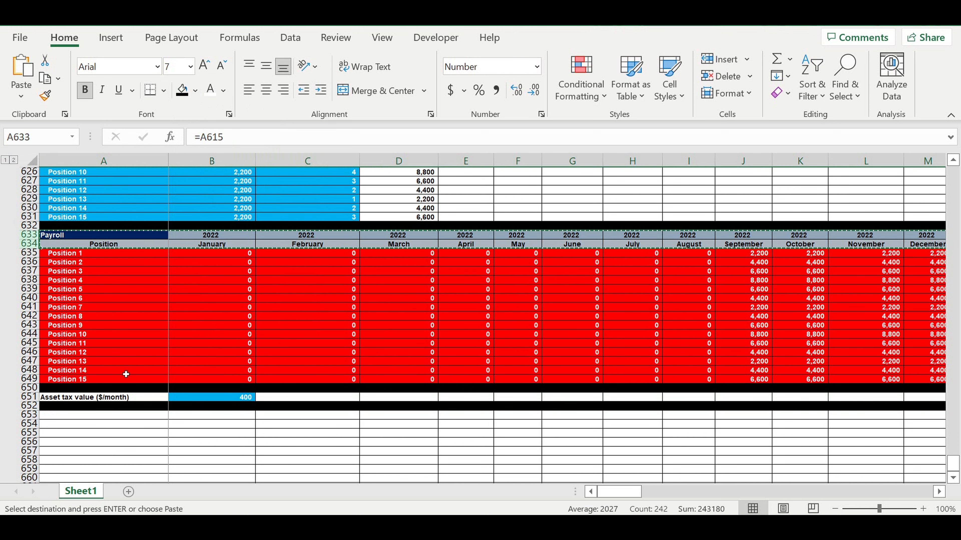
left_click(100, 415)
key("ctrl+v")
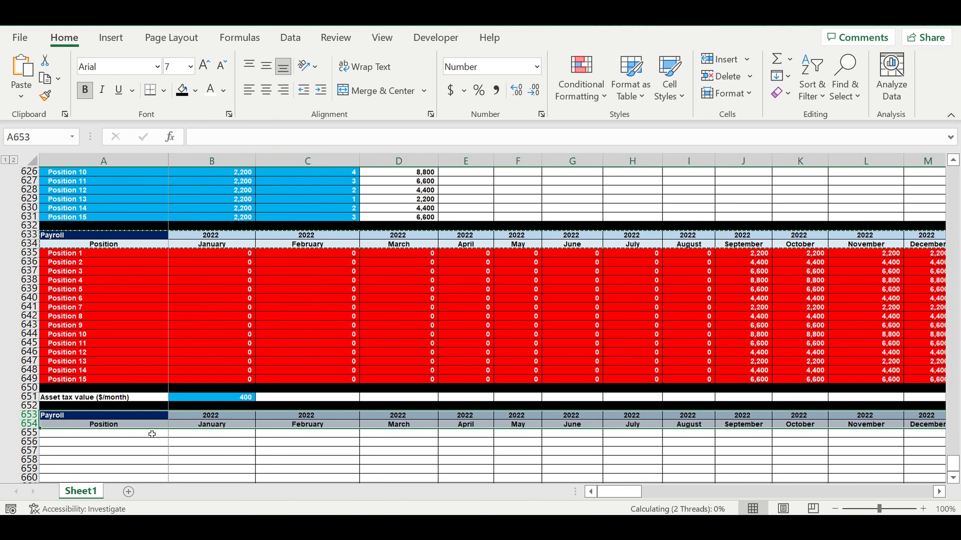
Replace the pasted header labels with "Asset tax ($/month)" in A653 and "Parameter" in A654.
left_click(99, 416)
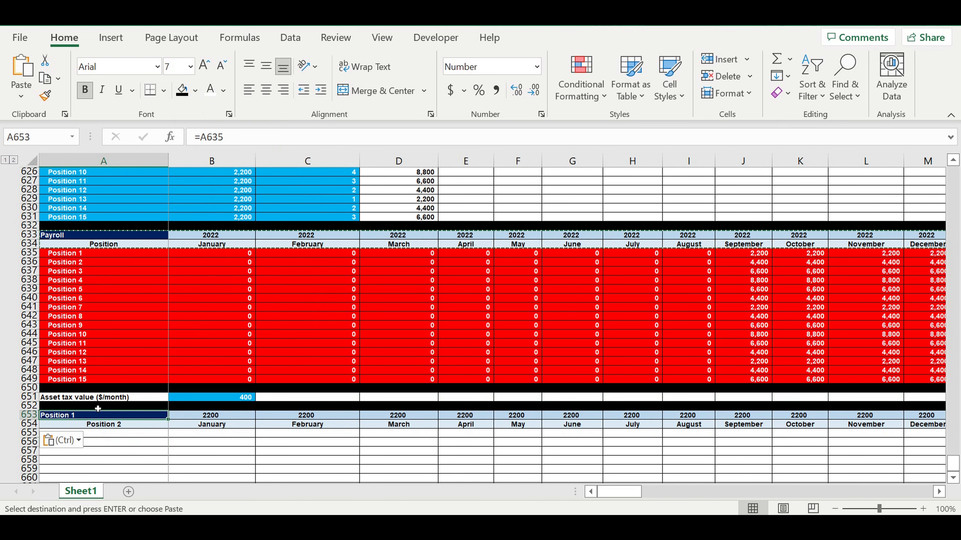
type("Asset tax ($/month")
key("Return")
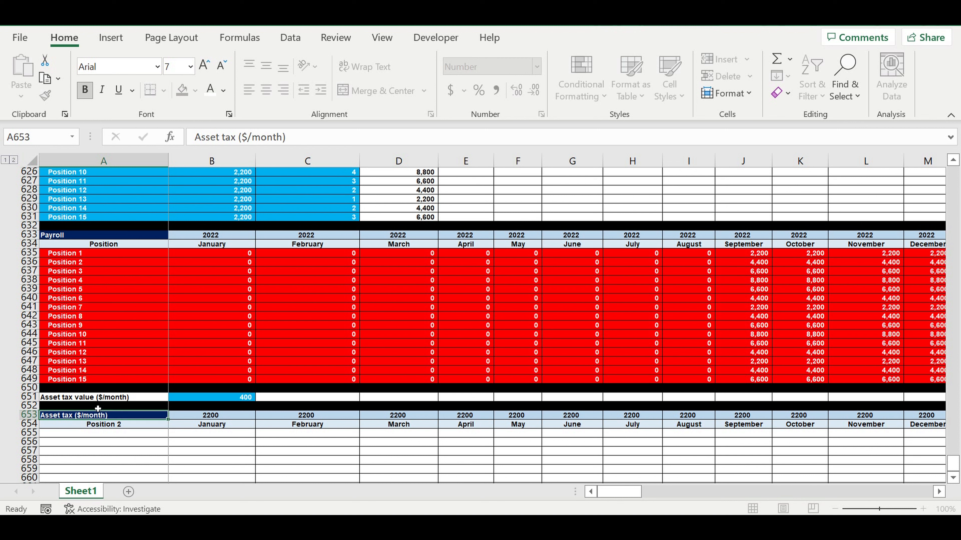
type("Parameter")
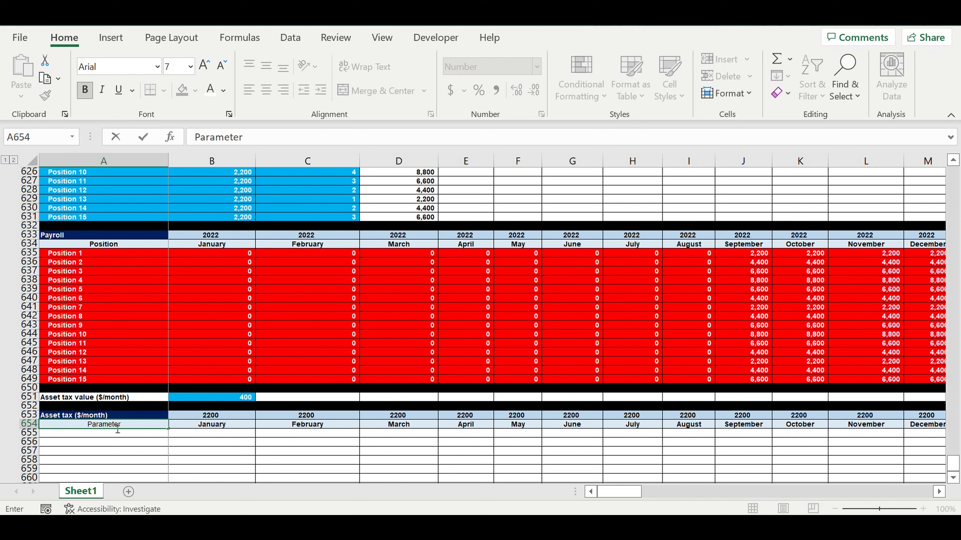
key("Return")
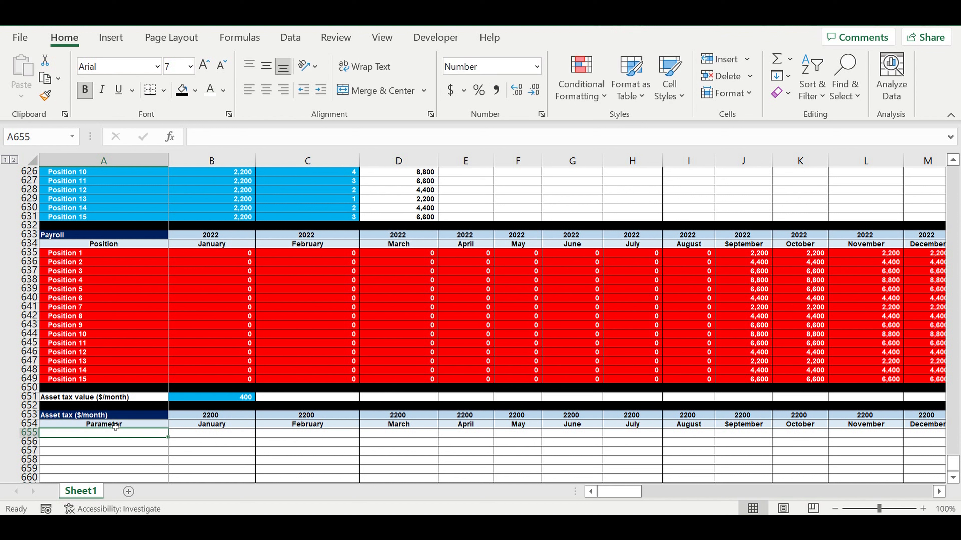
Fill the block title cell A653 with a dark grey theme colour.
left_click(74, 415)
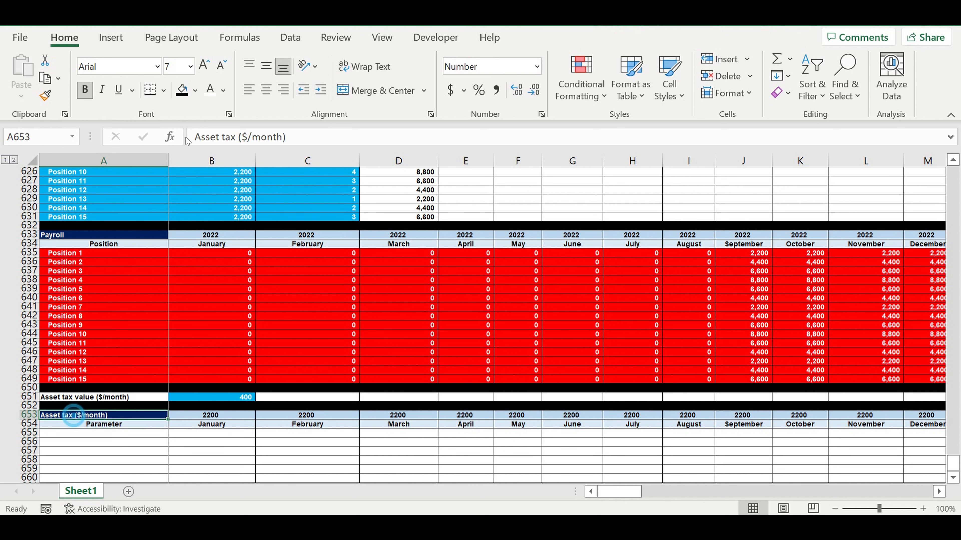
left_click(195, 90)
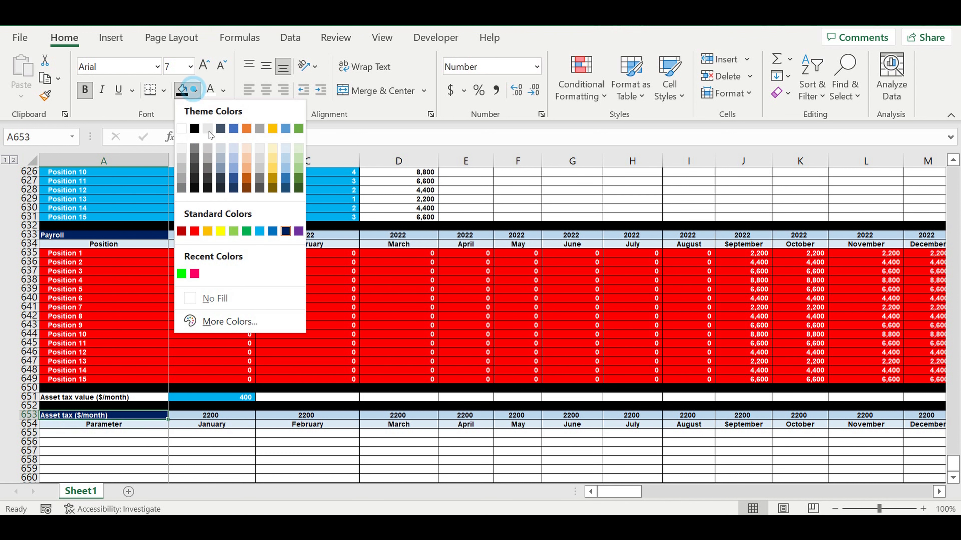
left_click(207, 187)
left_click(155, 435)
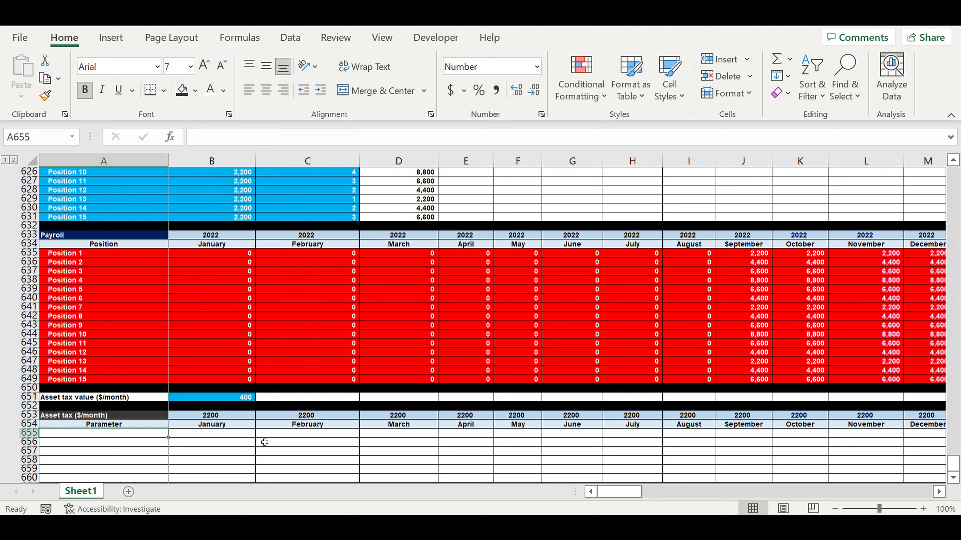
Correct the January year header in B653 by linking it to the payroll year in B633.
left_click(221, 416)
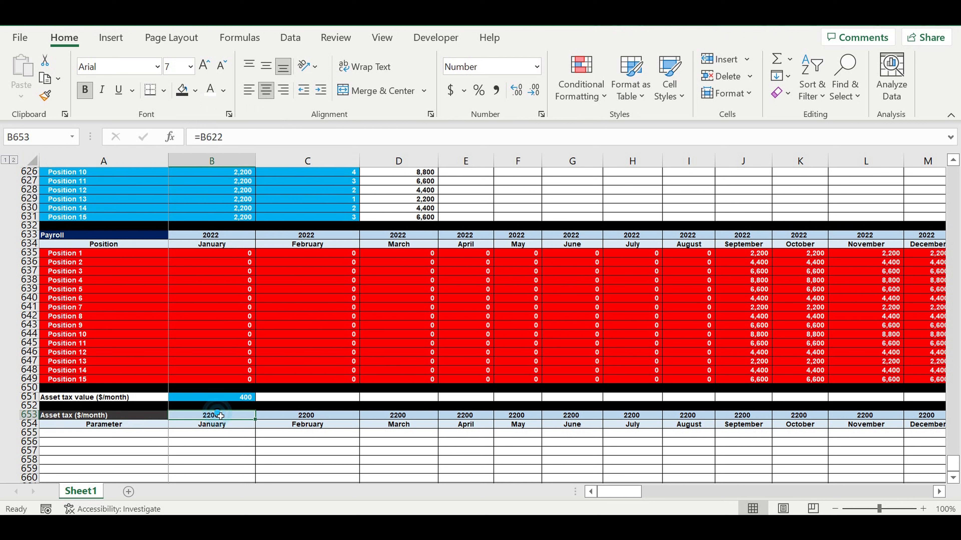
type("=")
left_click(219, 235)
key("Return")
Link the row label in A655 to the block title with =A653.
left_click(142, 437)
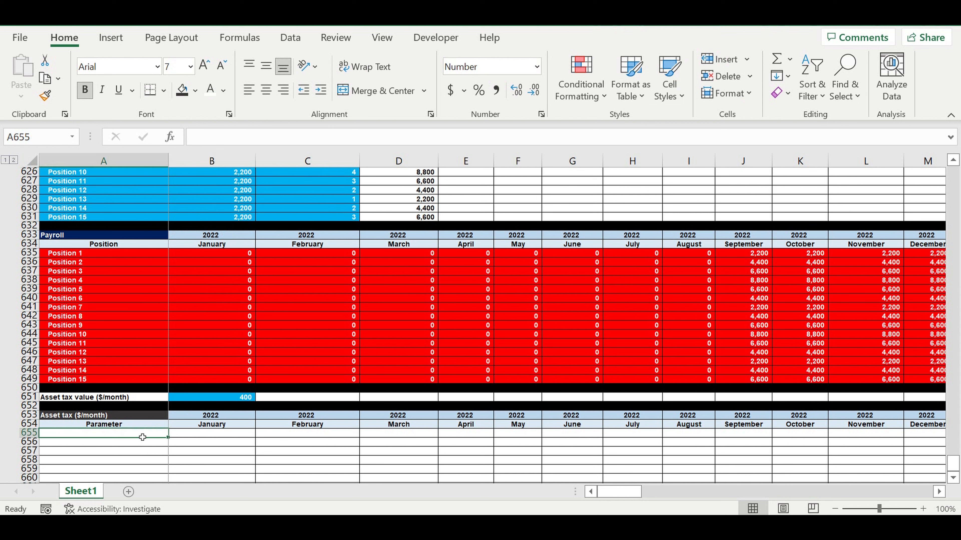
type("=")
left_click(107, 415)
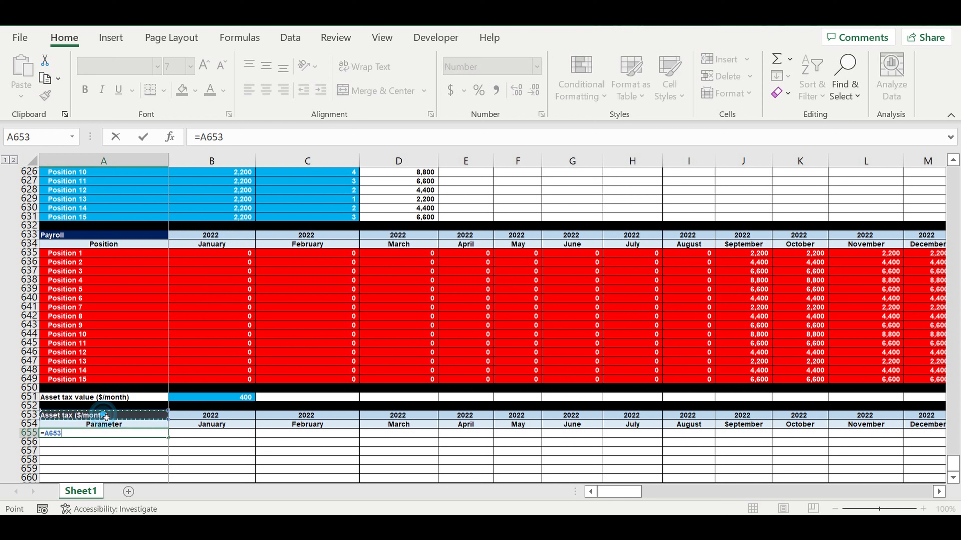
key("Return")
Enter the January asset tax formula =$B$651*B495 in B655, multiplying the fixed tax value by the Operating activity (0-1-1) flag.
left_click(217, 435)
type("=")
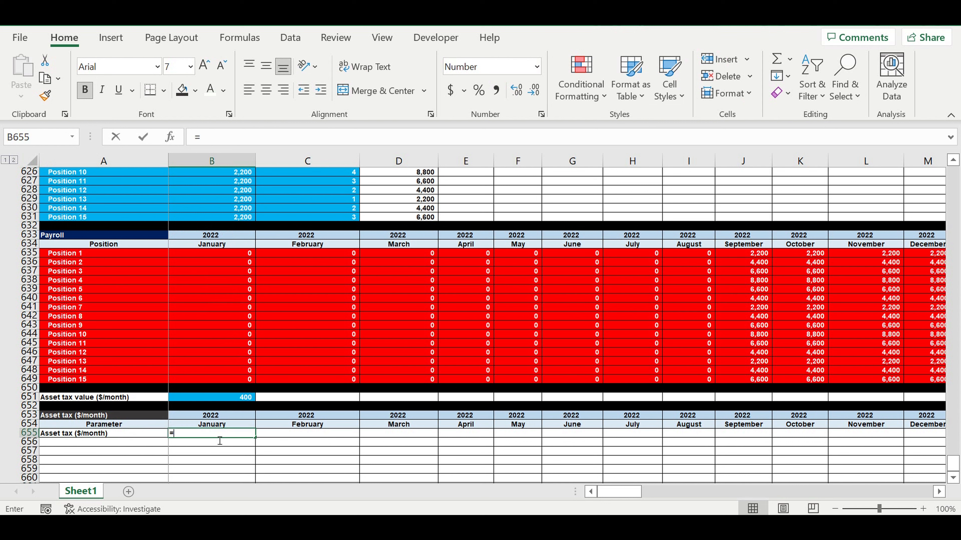
left_click(223, 398)
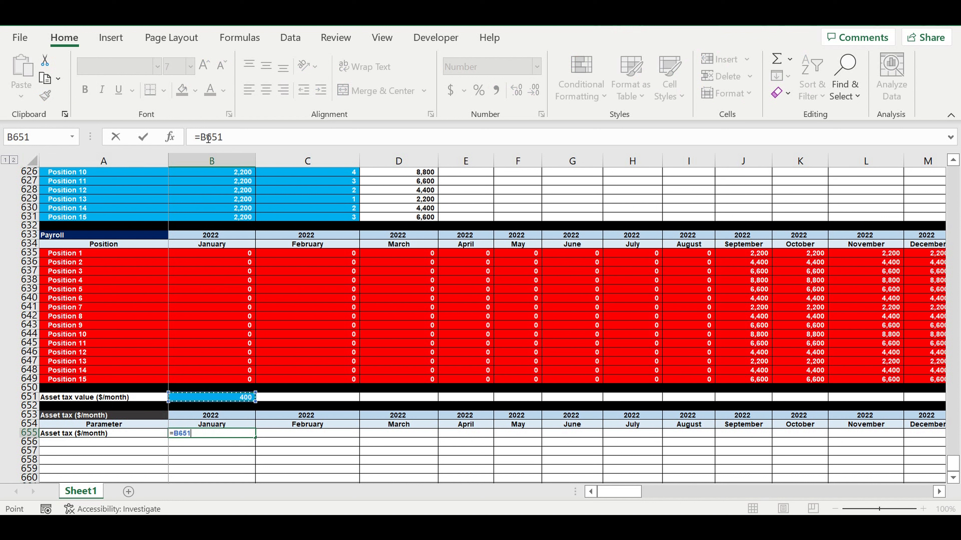
left_click(201, 138)
type("$")
left_click(215, 138)
type("$651")
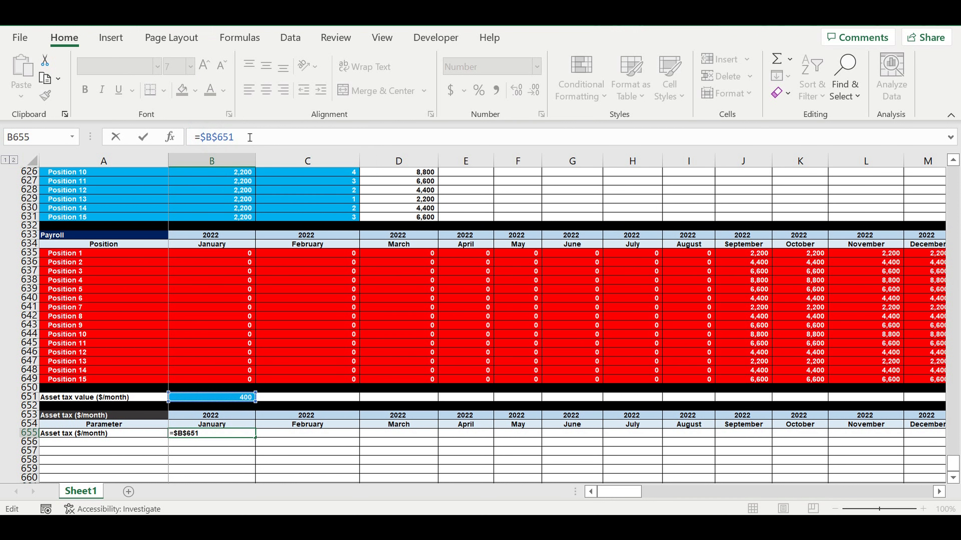
type("*")
scroll(387, 249, "up", 17)
scroll(387, 248, "up", 15)
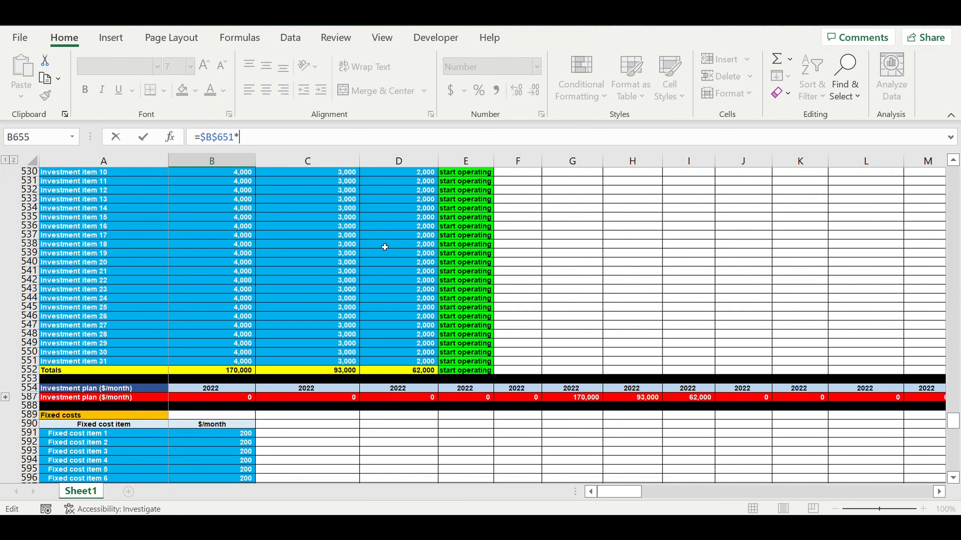
scroll(384, 247, "up", 3)
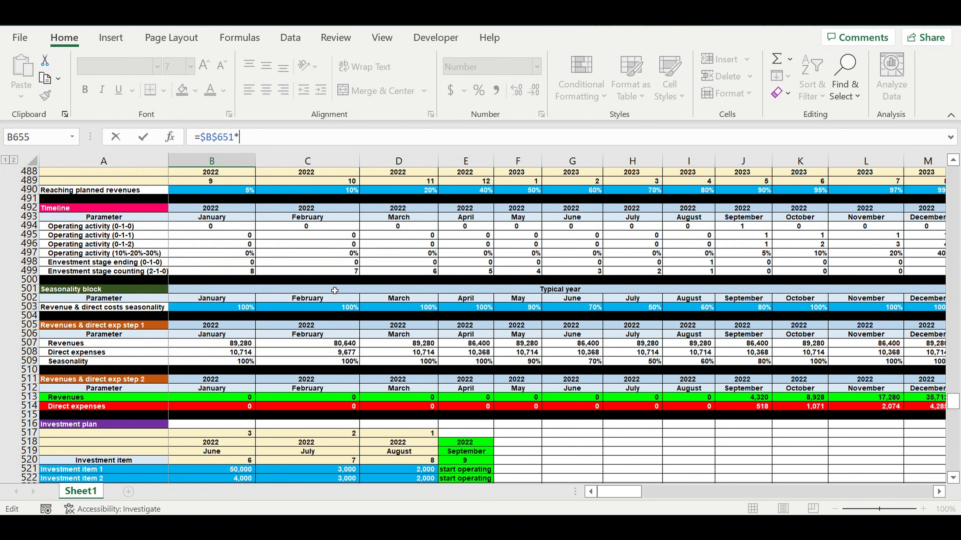
left_click(207, 236)
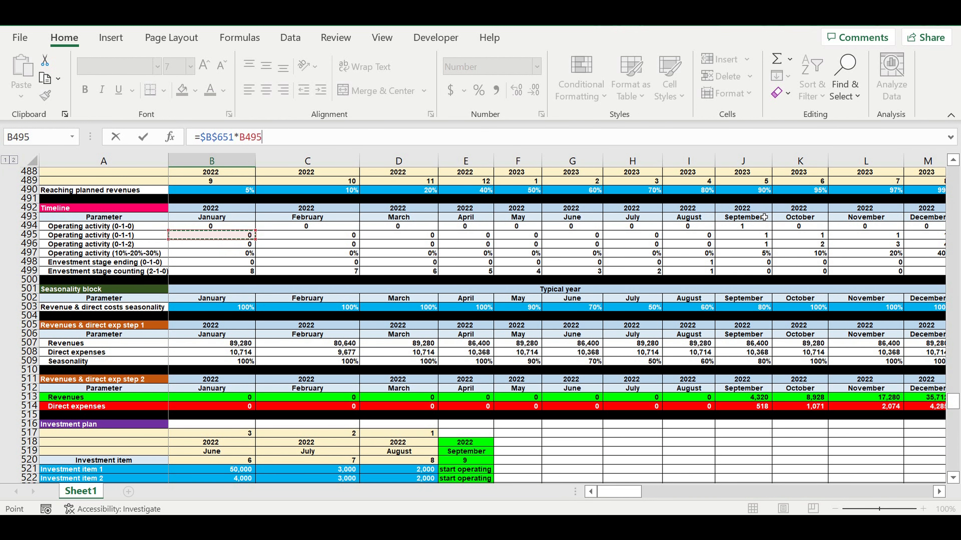
key("Return")
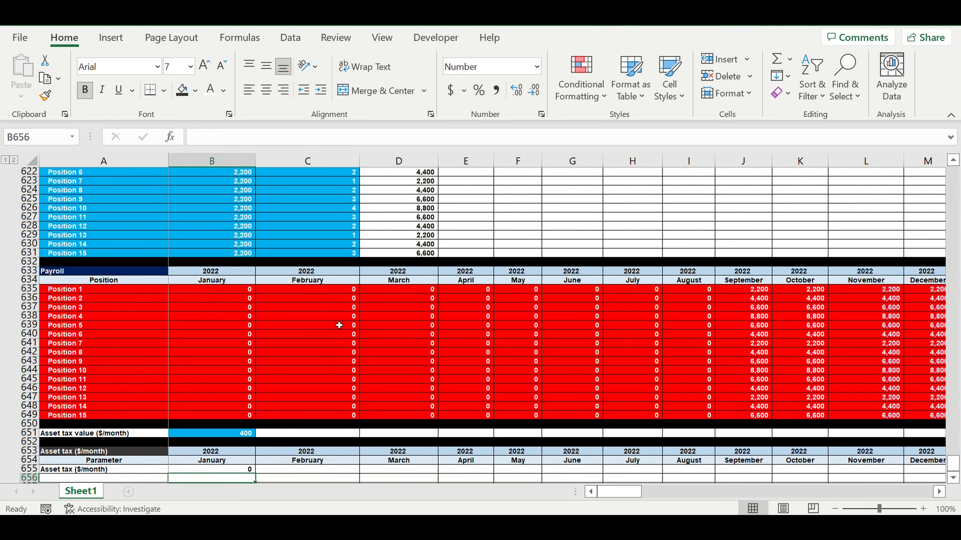
Fill the B655 asset tax formula across the row through December 2031 in column DQ.
scroll(263, 387, "down", 3)
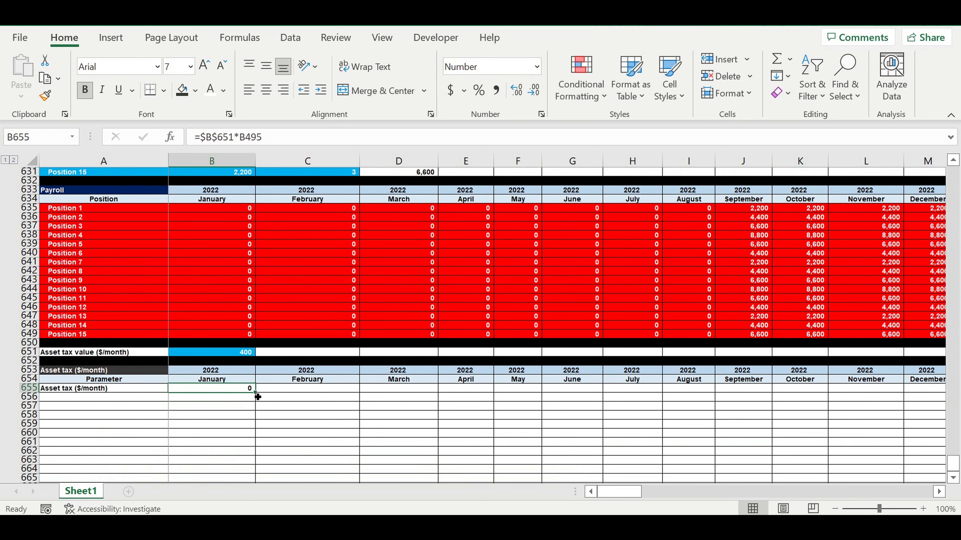
left_click_drag(255, 393, 832, 409)
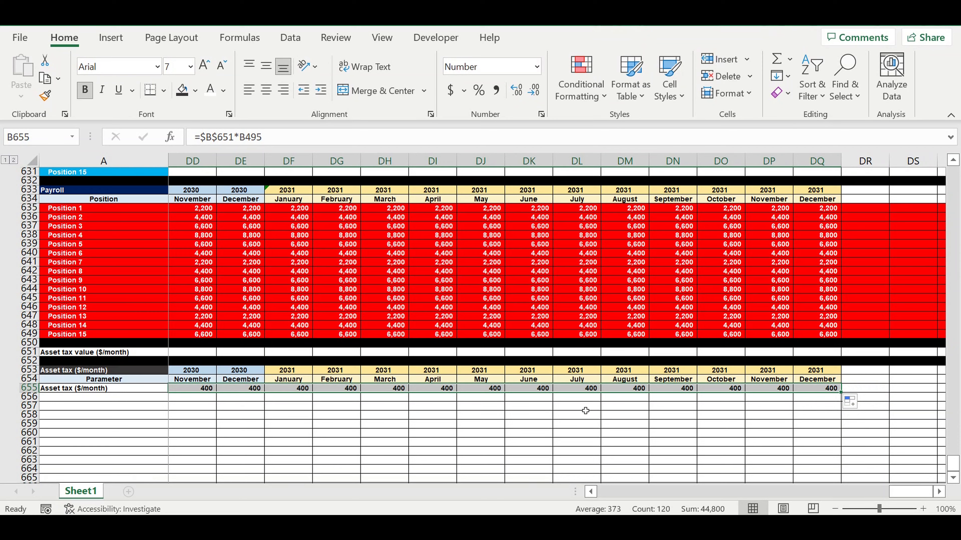
left_click(582, 407)
Fill the whole asset tax row 655 with standard red.
left_click(29, 387)
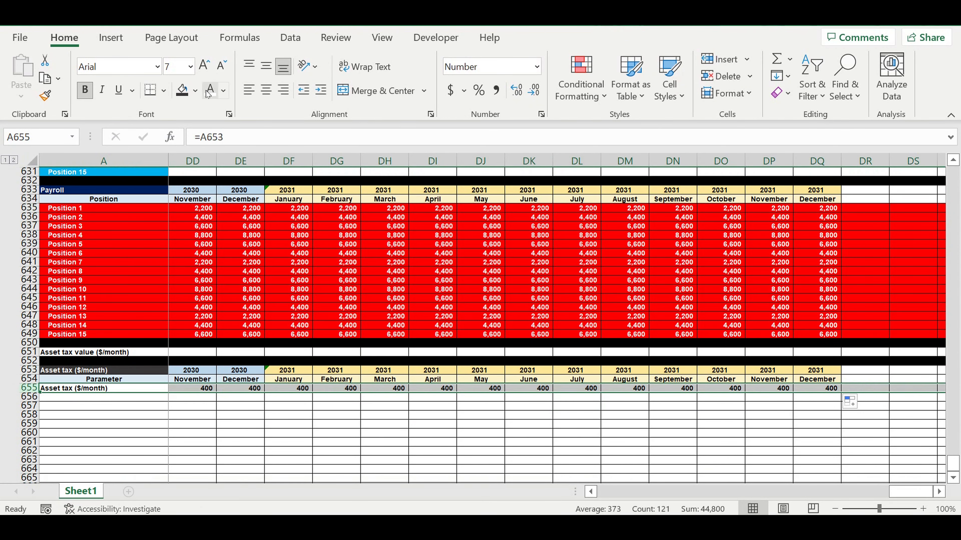
left_click(195, 91)
left_click(196, 232)
left_click(130, 434)
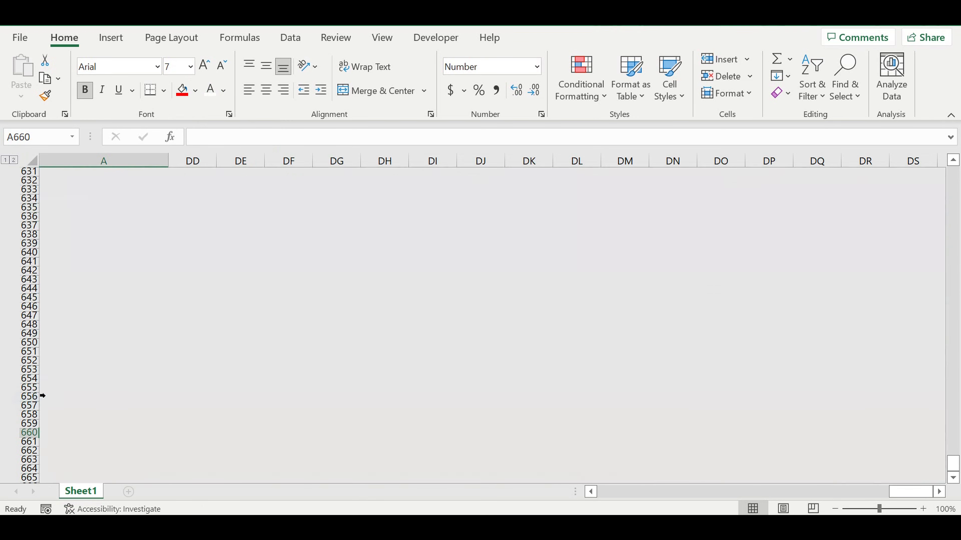
Fill the whole separator row 656 below the asset tax block with black.
left_click(37, 403)
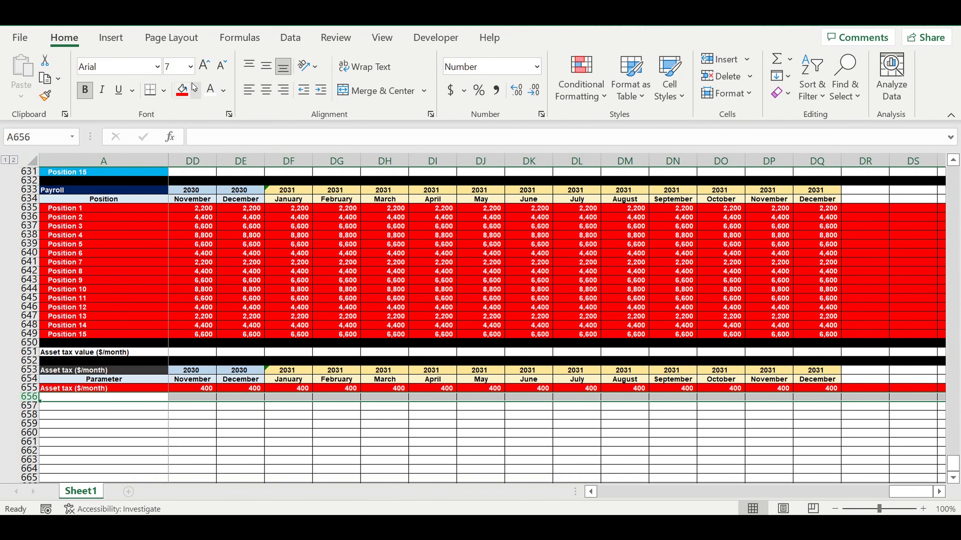
left_click(195, 90)
left_click(194, 128)
left_click(339, 351)
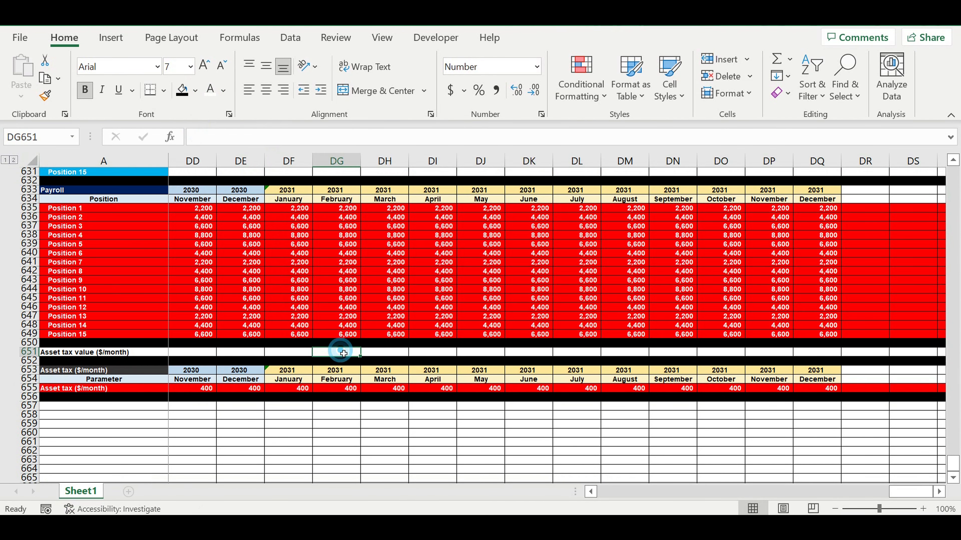
Copy the asset tax header rows 653:654 and paste them starting at A657 for a new block.
left_click_drag(906, 495, 517, 482)
left_click(227, 442)
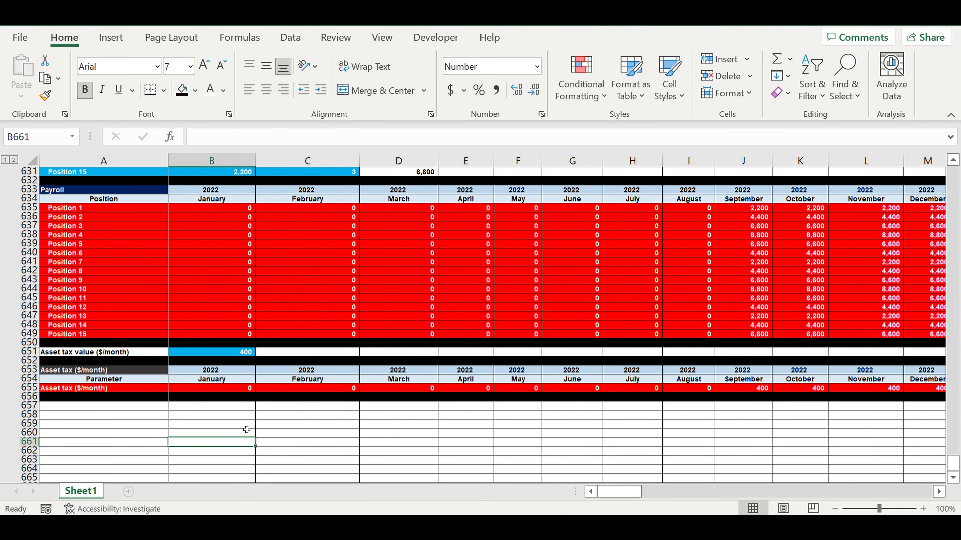
left_click(235, 424)
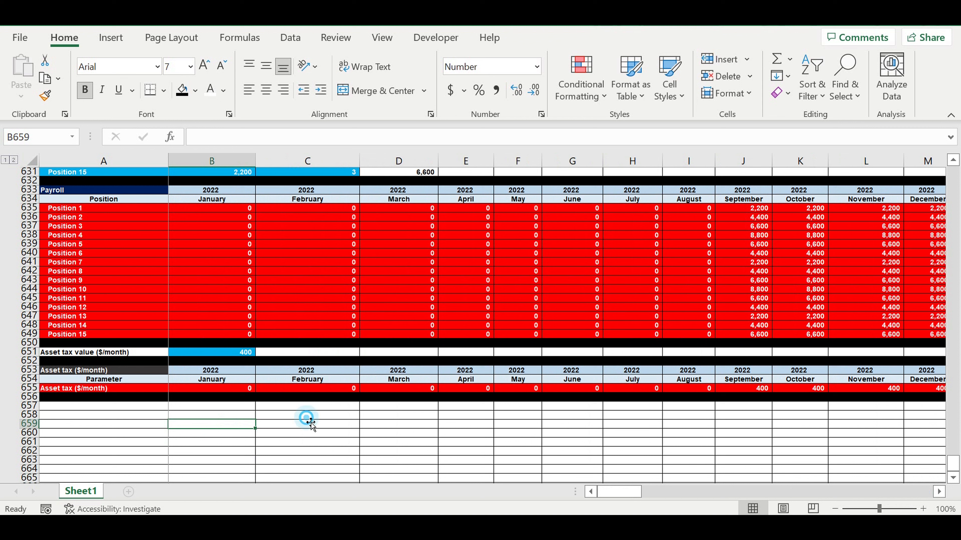
left_click(306, 415)
left_click_drag(32, 372, 32, 379)
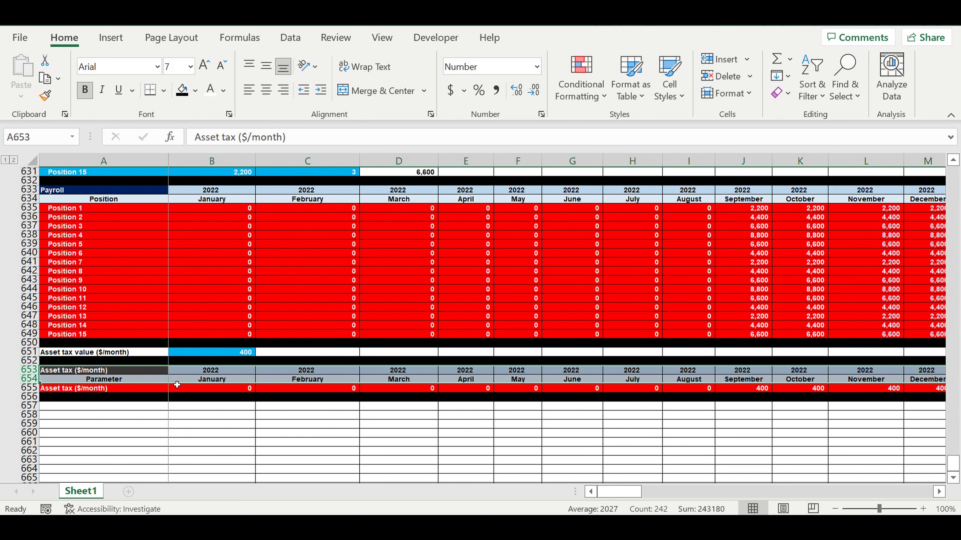
key("ctrl+c")
left_click(150, 406)
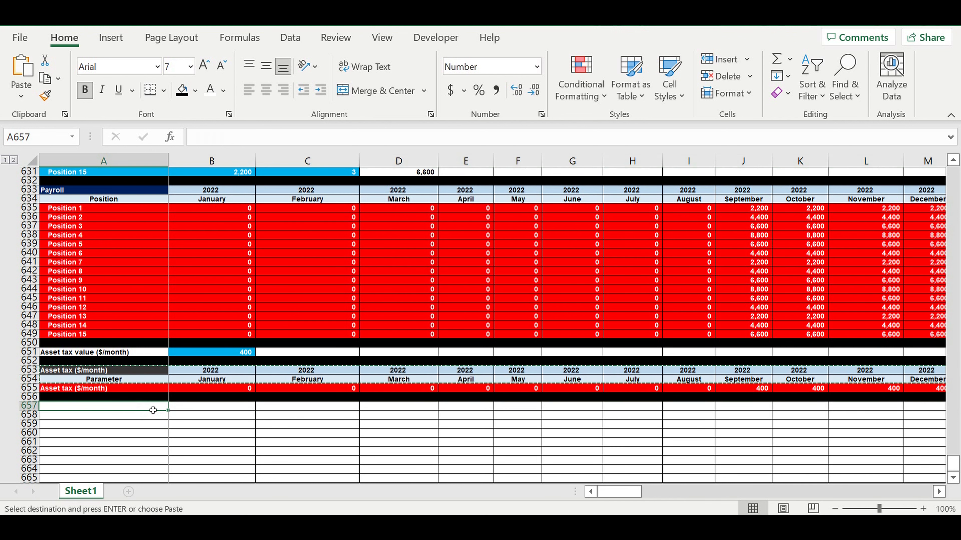
key("ctrl+v")
left_click(129, 443)
Title the new block in A657 "Data consolidation".
left_click(127, 408)
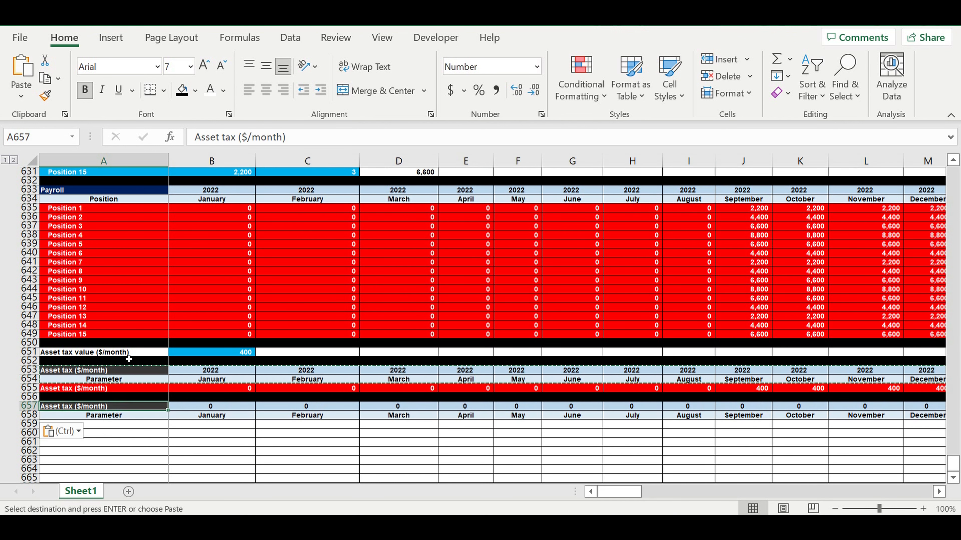
type("Data consolidation")
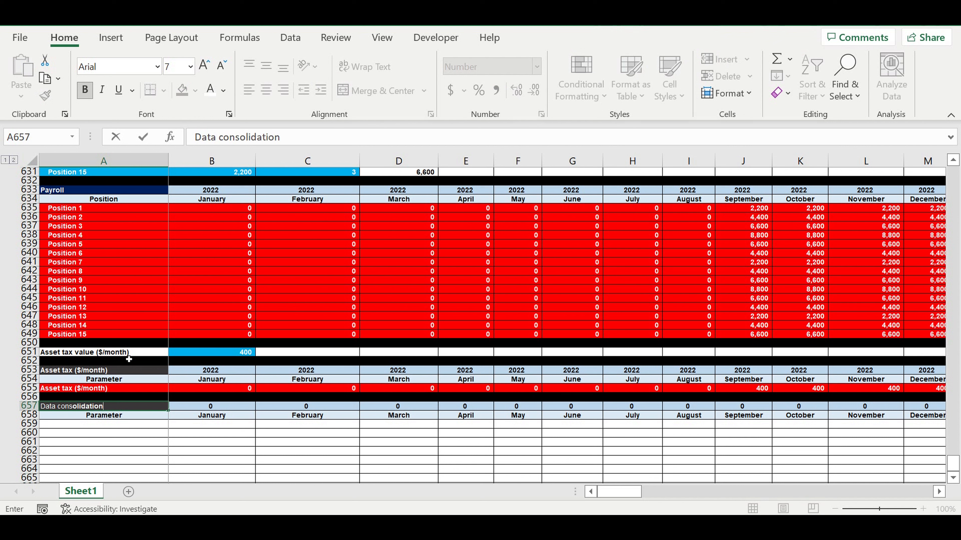
key("Return")
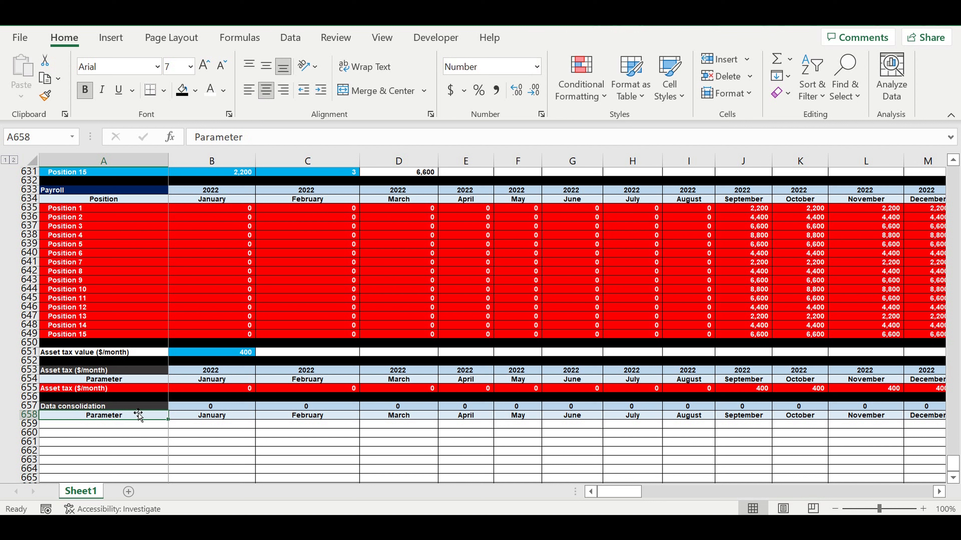
Fill the Data consolidation title cell A657 with bright turquoise and set its font color to black.
left_click(139, 406)
left_click(196, 90)
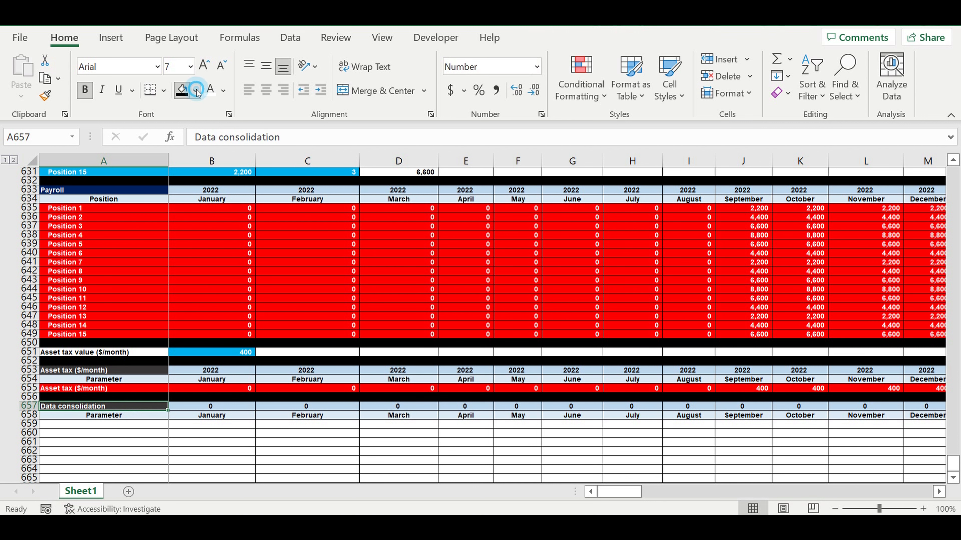
left_click(214, 321)
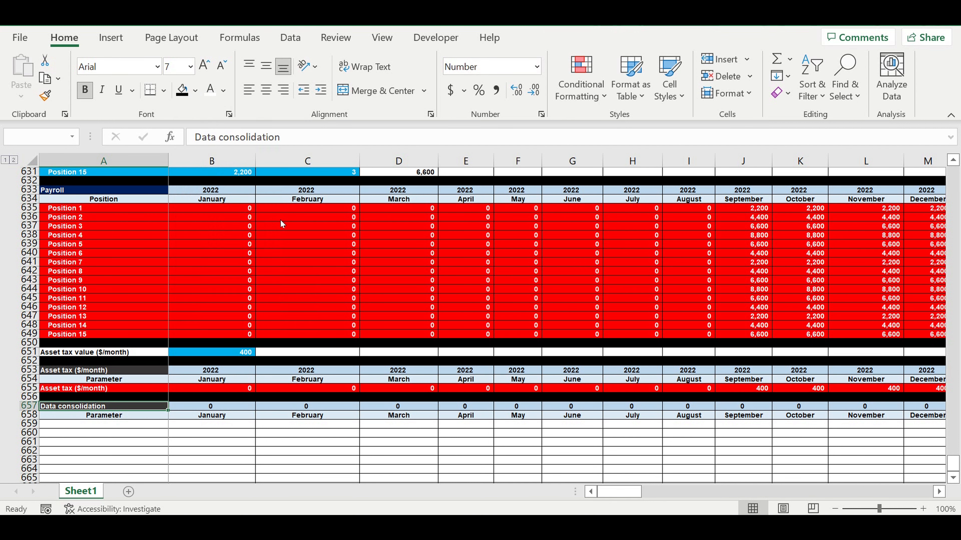
left_click(652, 42)
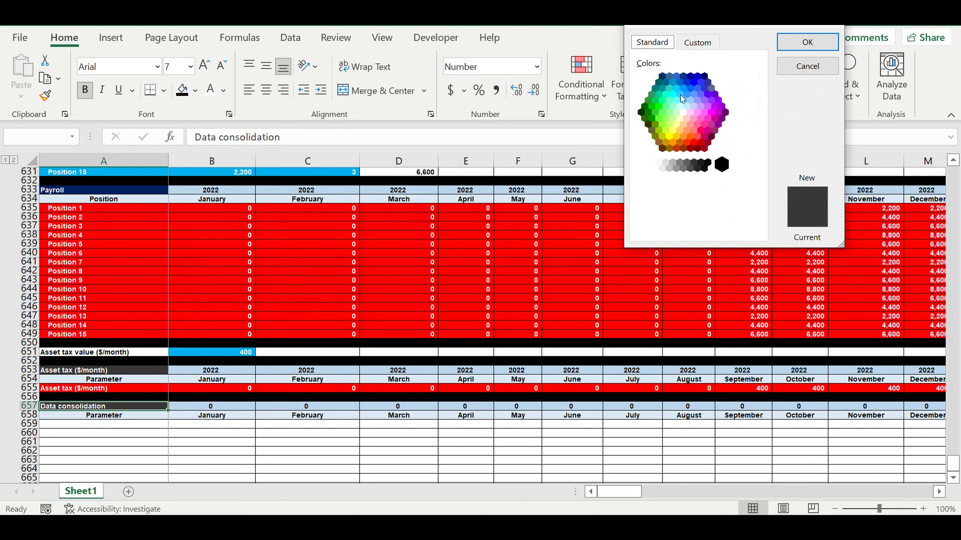
left_click(680, 95)
left_click(807, 42)
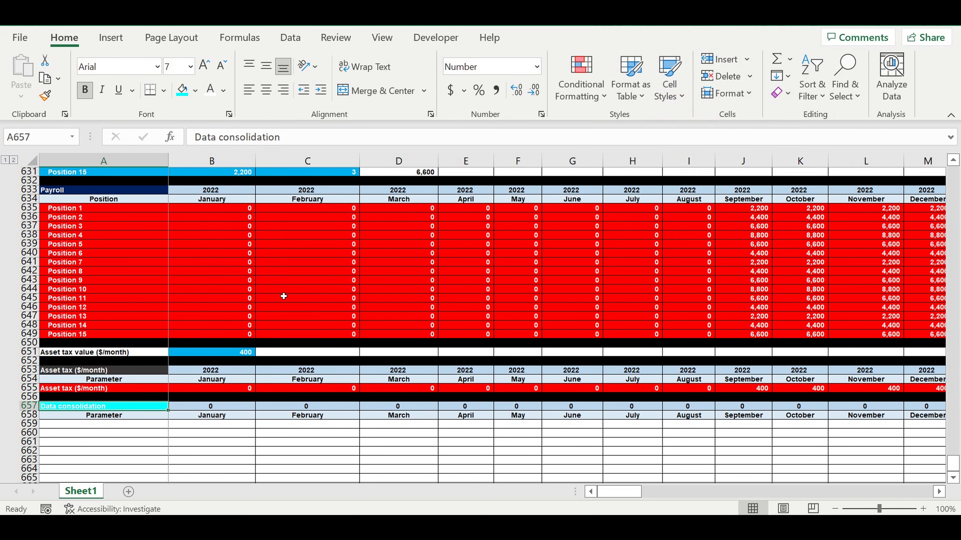
left_click(224, 90)
left_click(227, 106)
left_click(214, 434)
Correct the year header in B657 by linking it to the asset tax year with =B653.
left_click(218, 408)
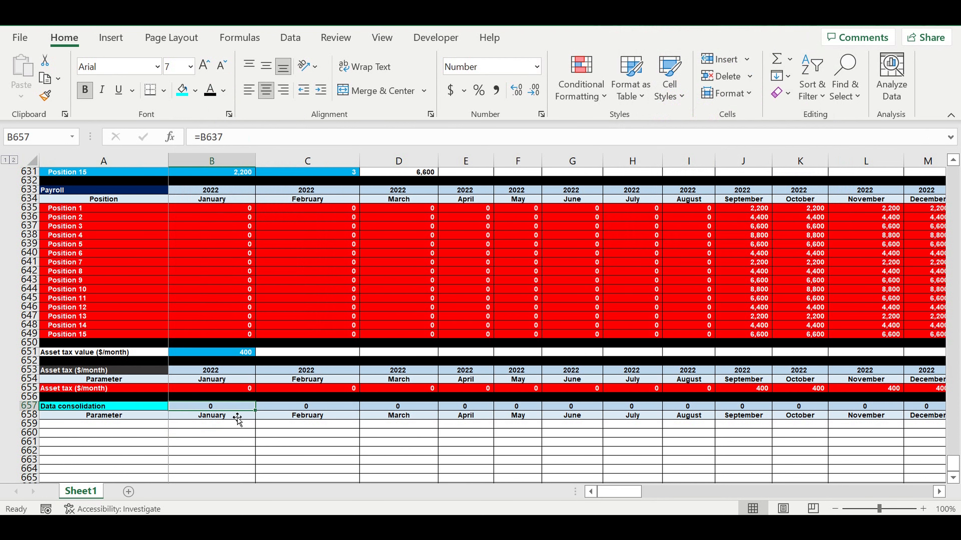
type("=")
left_click(225, 371)
key("Return")
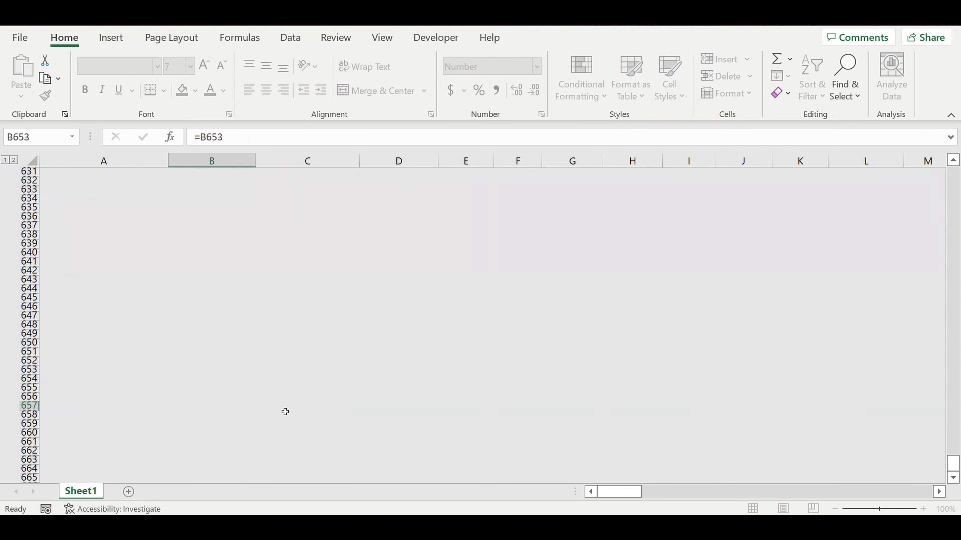
Link the first Data consolidation row label in A659 to the step 2 Revenues label with =A513.
left_click(133, 424)
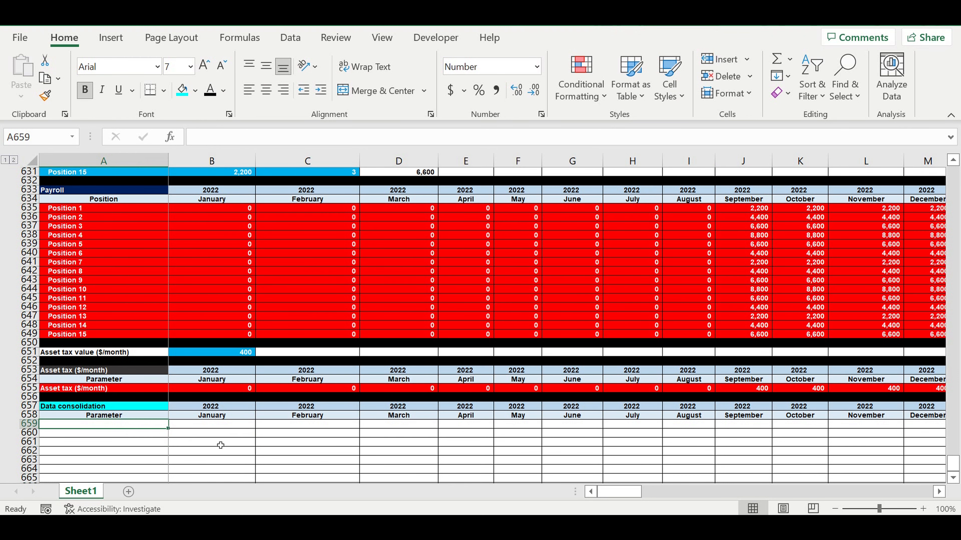
type("=")
scroll(227, 439, "up", 19)
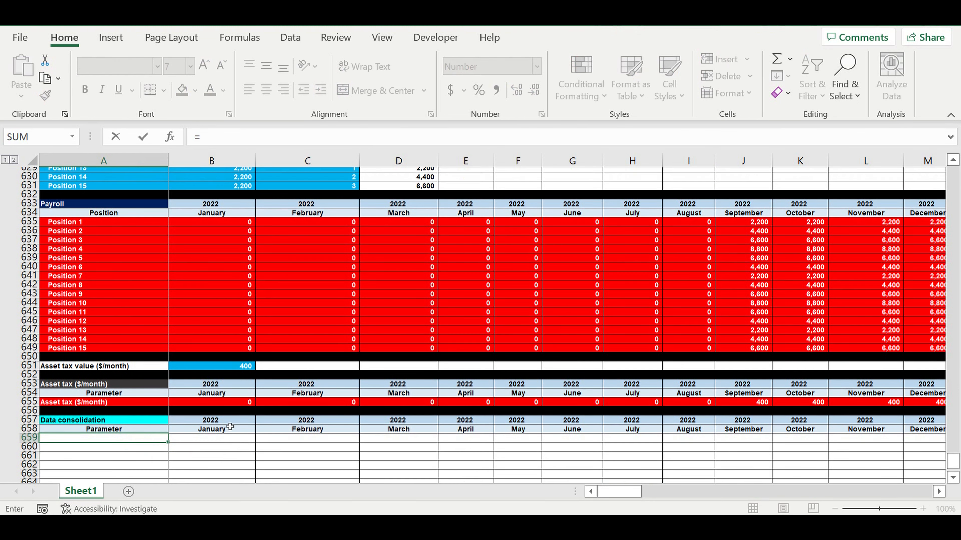
scroll(218, 406, "up", 14)
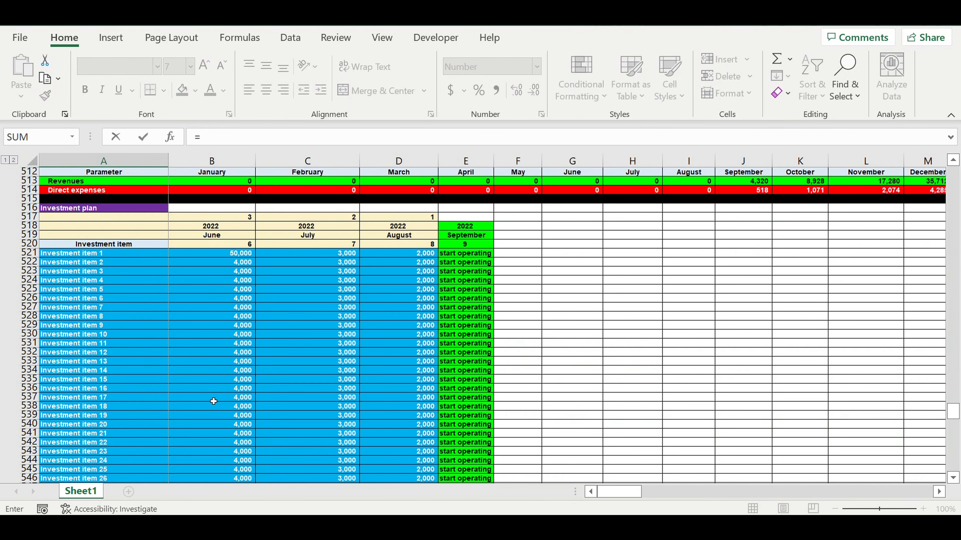
left_click(66, 292)
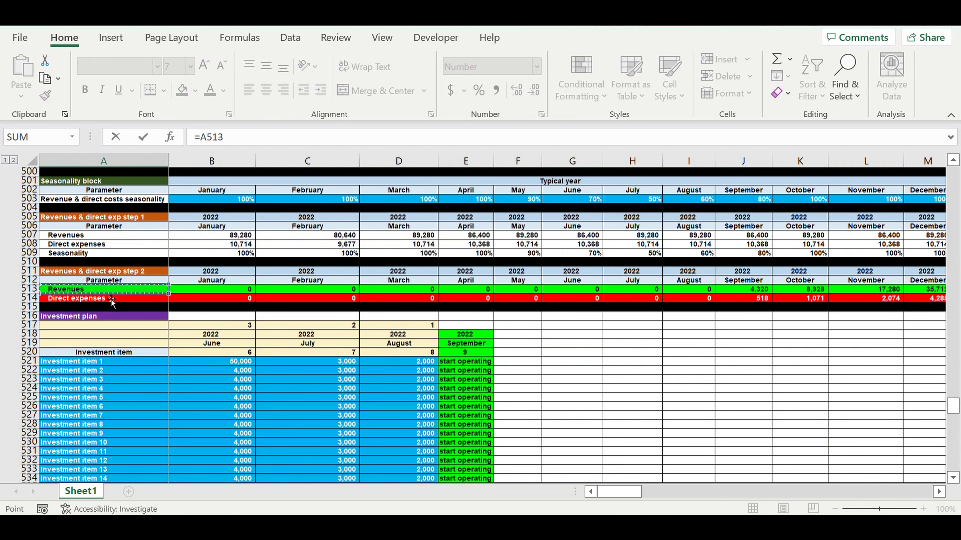
key("Return")
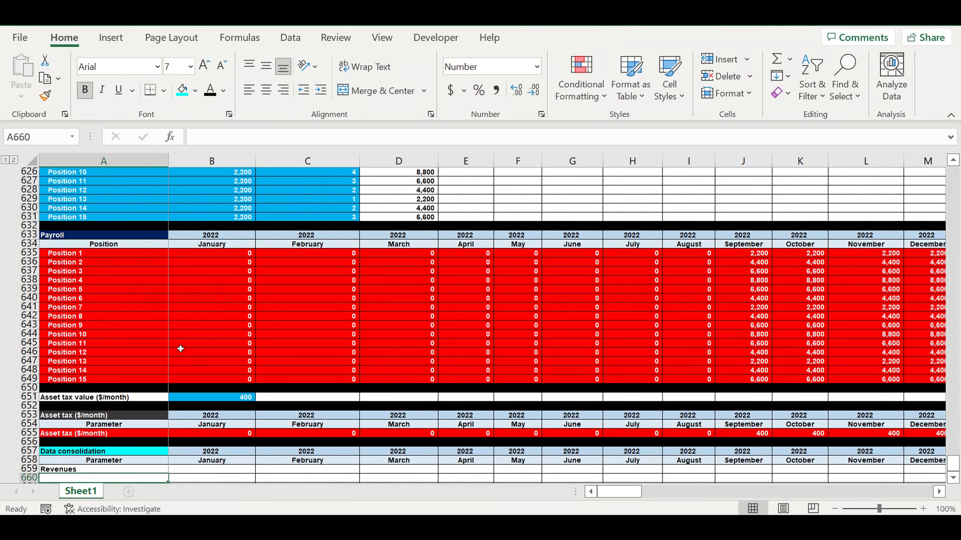
Link the row label in A660 to the step 2 Direct expenses label with =A514.
type("=")
scroll(176, 343, "up", 16)
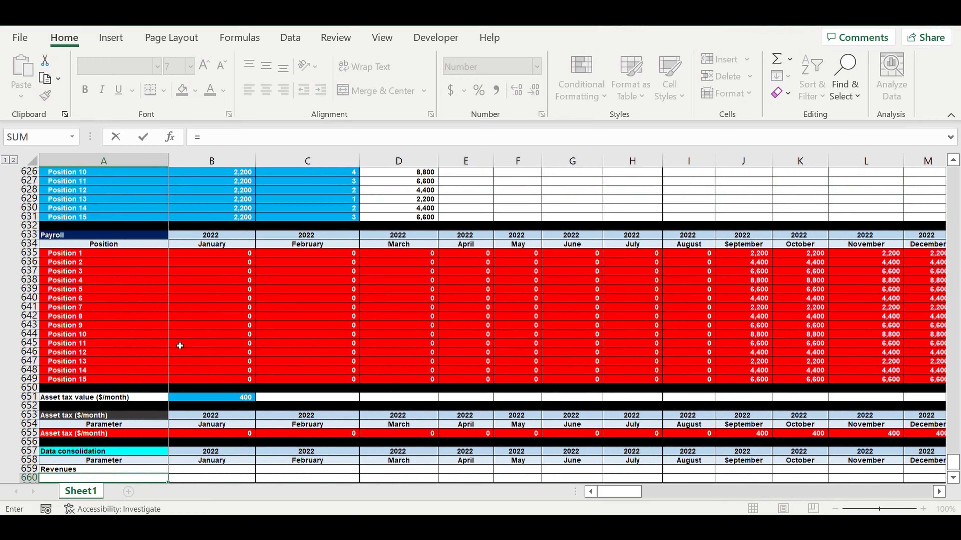
scroll(171, 332, "up", 16)
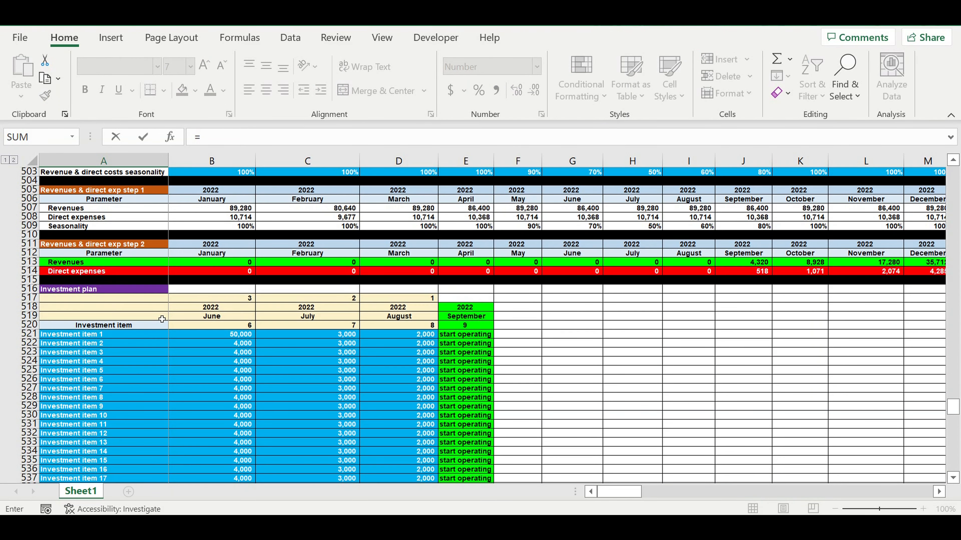
scroll(161, 319, "up", 2)
left_click(61, 326)
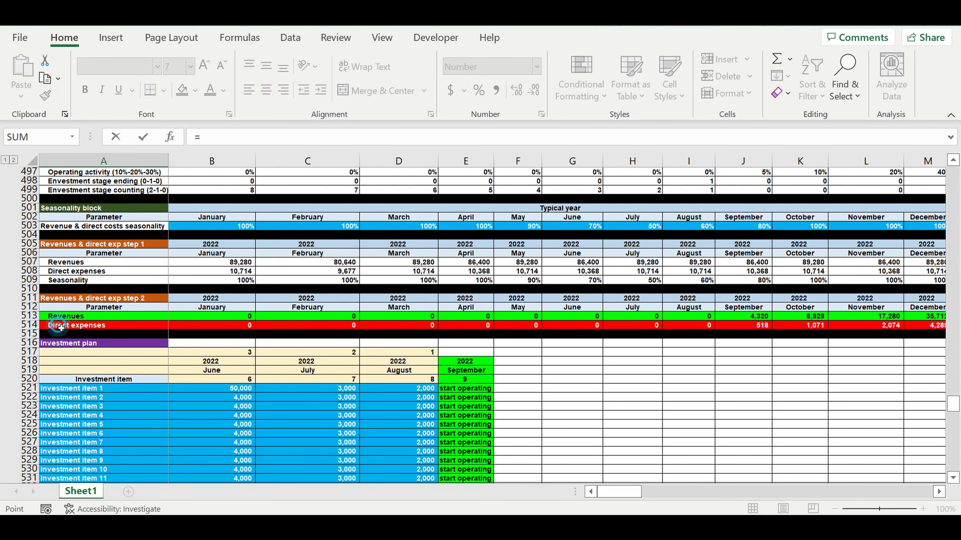
key("Return")
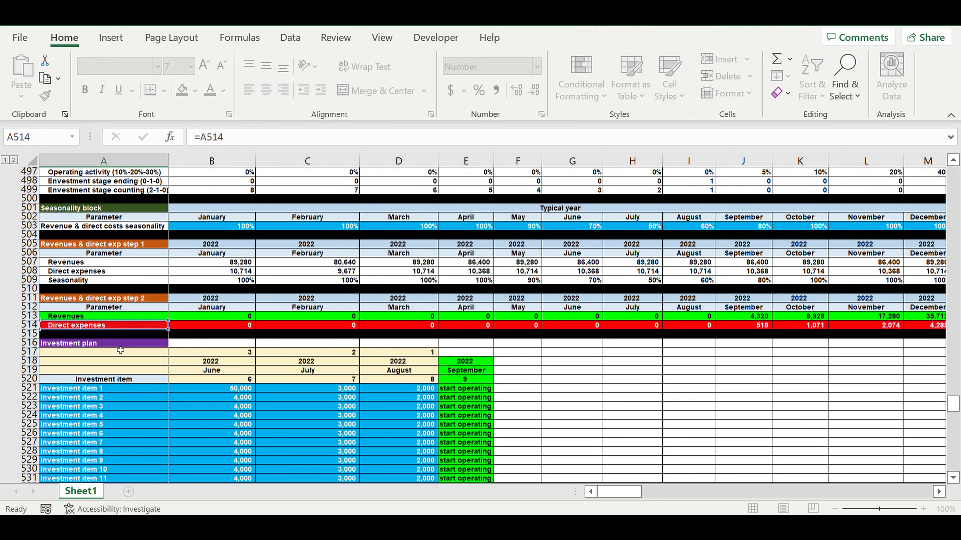
Link the row label in A661 to the monthly Fixed costs block title with =A602.
scroll(171, 363, "down", 5)
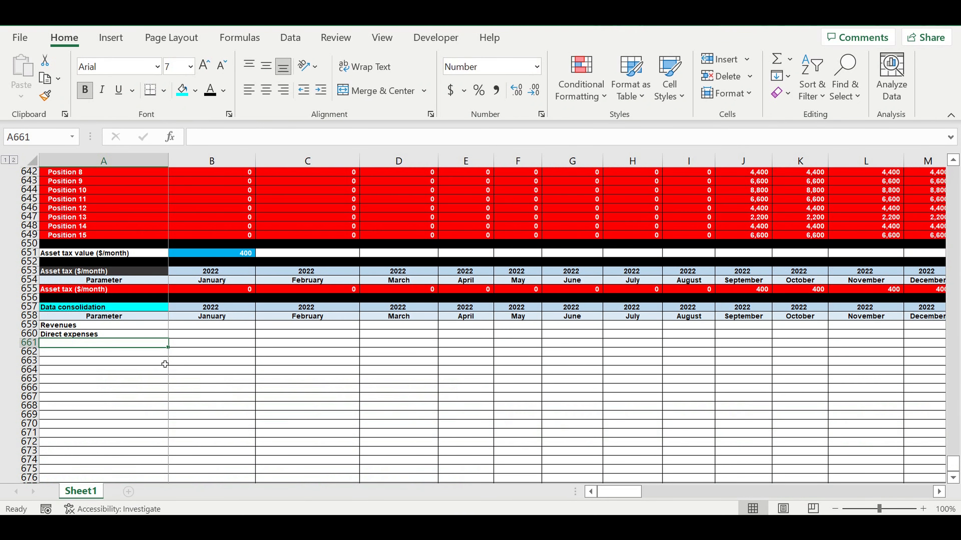
type("=")
scroll(164, 364, "up", 4)
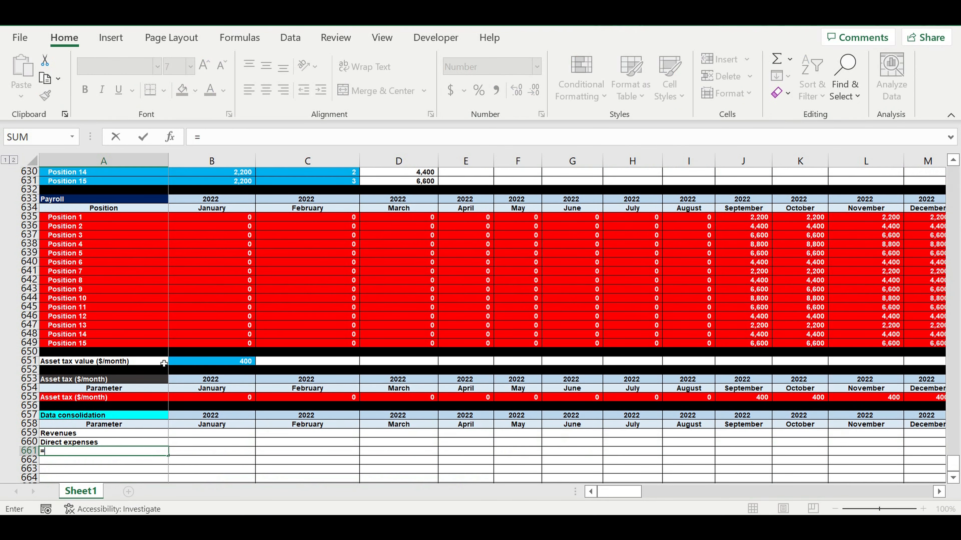
scroll(163, 364, "up", 4)
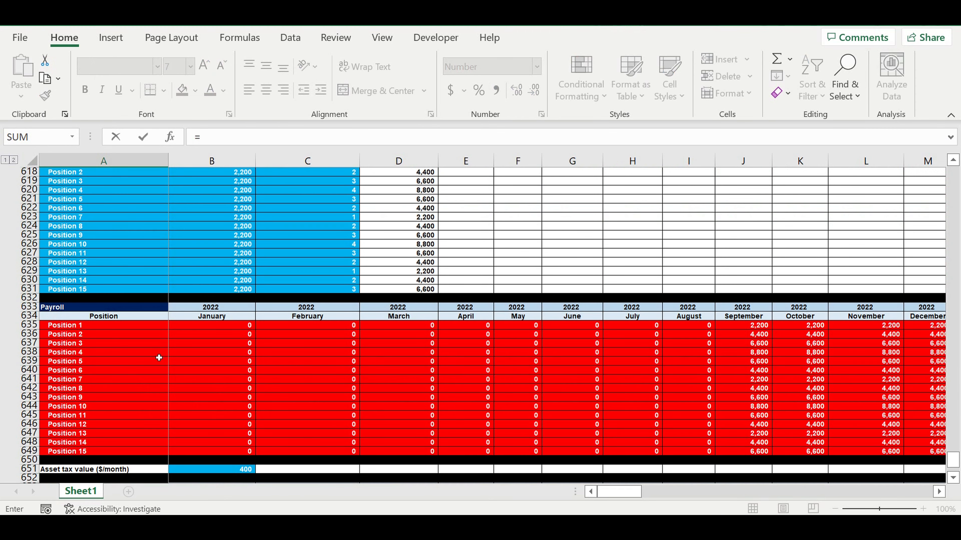
scroll(159, 358, "up", 13)
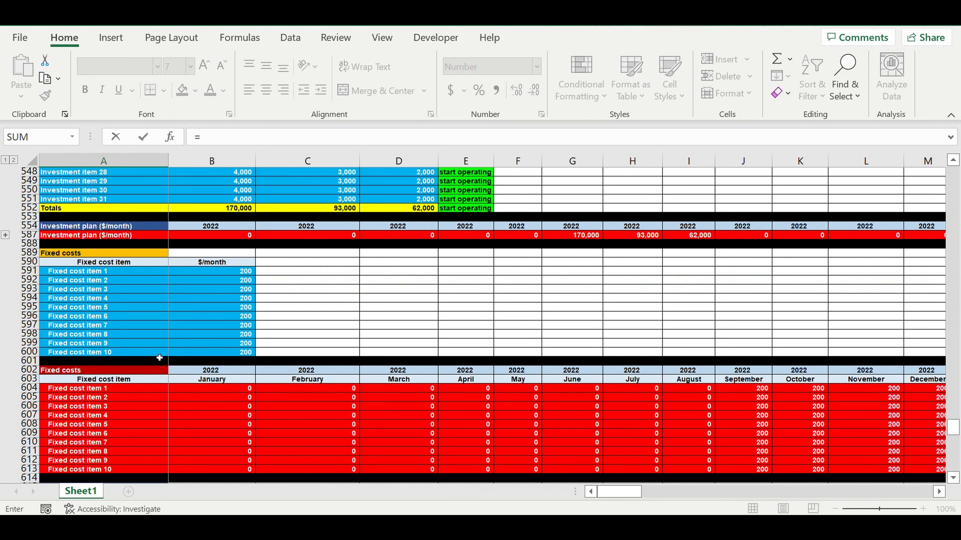
scroll(159, 358, "down", 2)
left_click(66, 320)
key("Return")
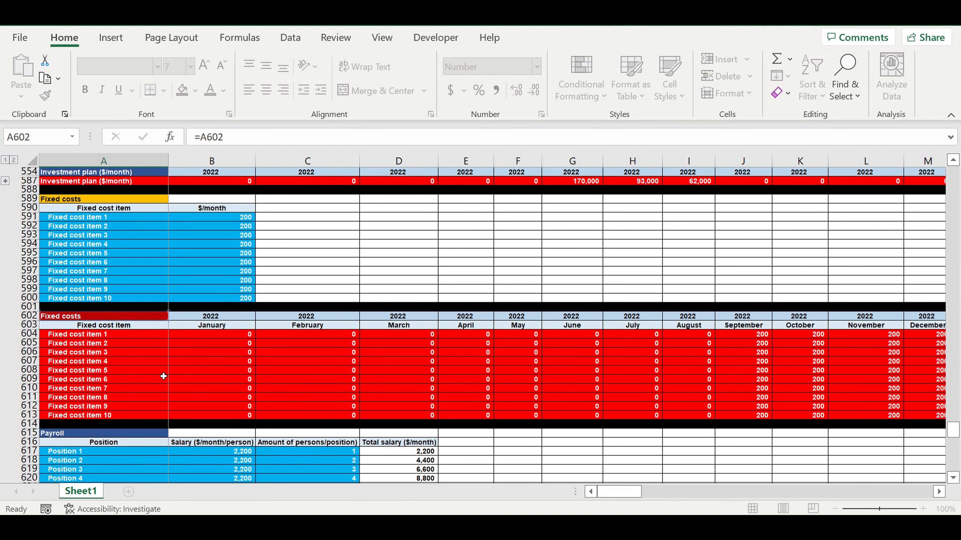
Sum the ten January fixed cost items in B661 with =SUM(B604:B613).
left_click_drag(192, 477, 227, 462)
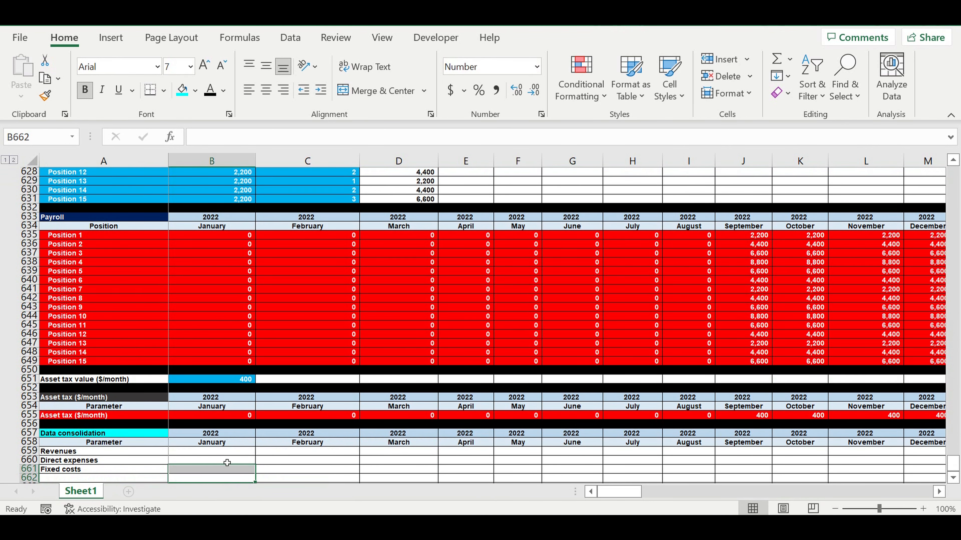
left_click(183, 470)
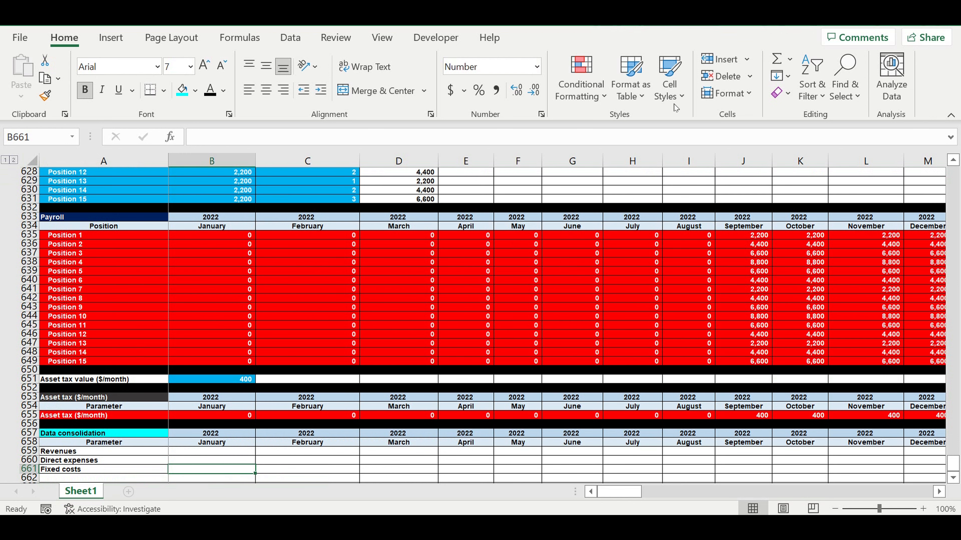
left_click(777, 60)
scroll(347, 301, "up", 11)
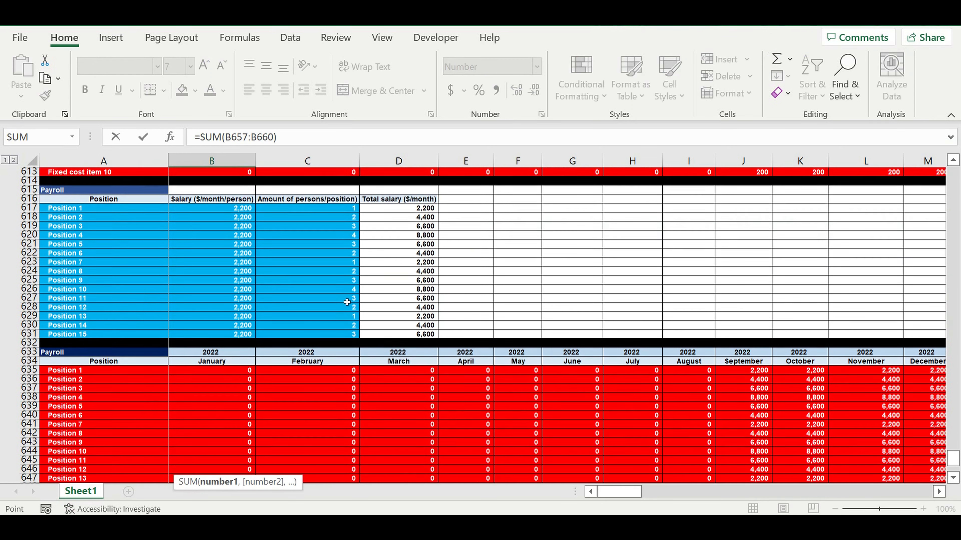
scroll(347, 301, "up", 4)
scroll(261, 317, "down", 2)
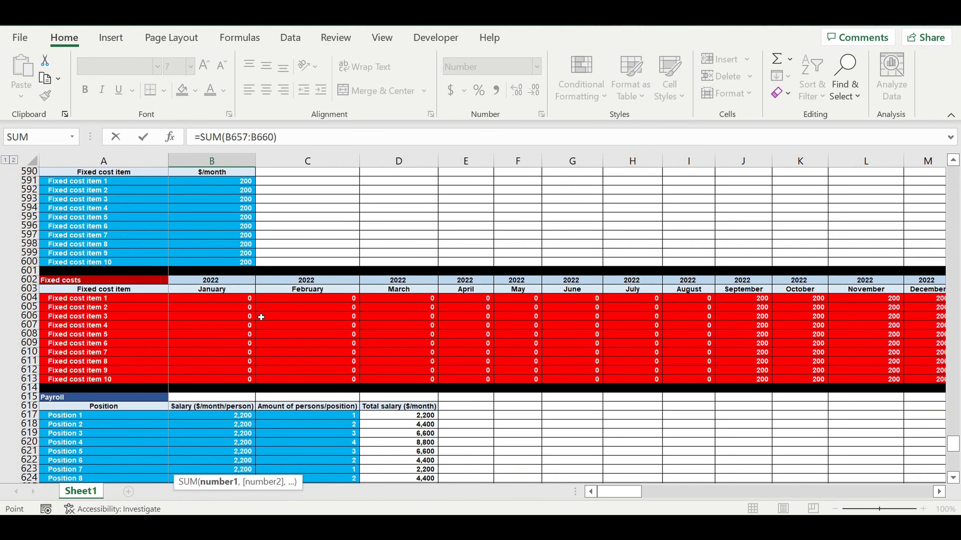
left_click_drag(204, 302, 203, 381)
key("Return")
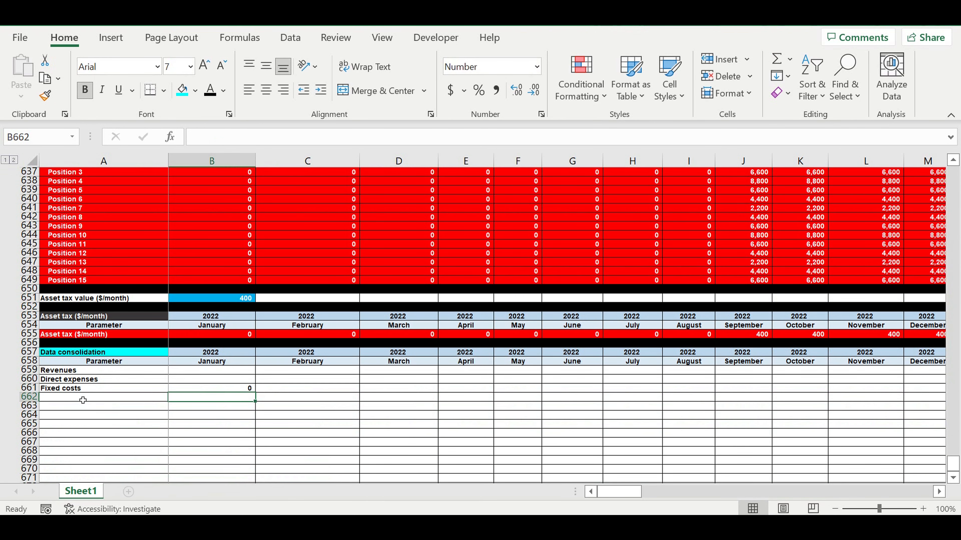
left_click(66, 399)
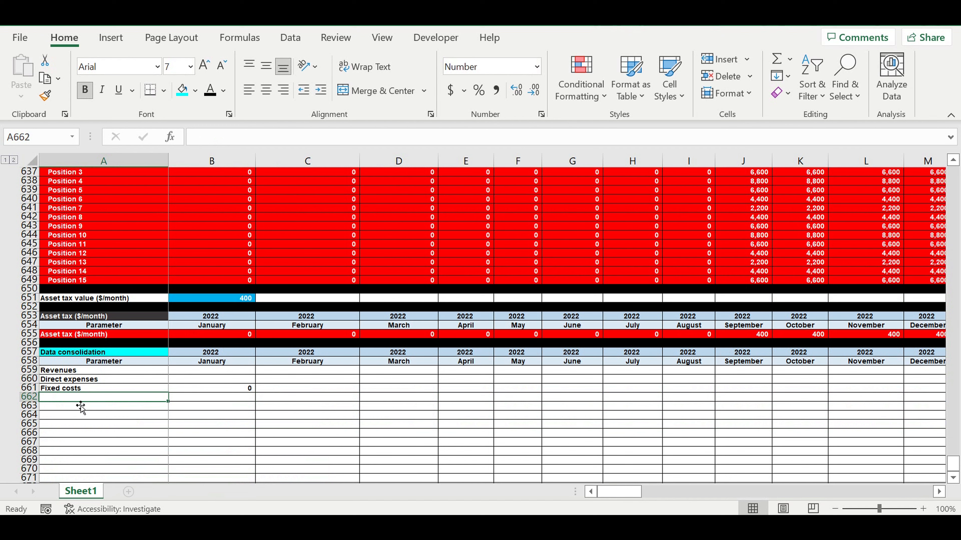
Link the row label in A662 to the monthly Payroll block title with =A633.
scroll(113, 319, "up", 4)
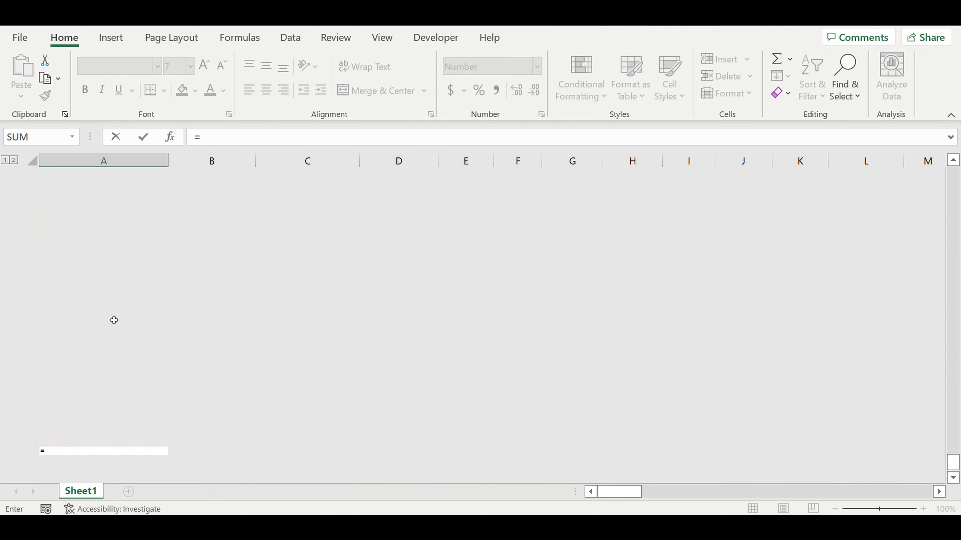
left_click(67, 247)
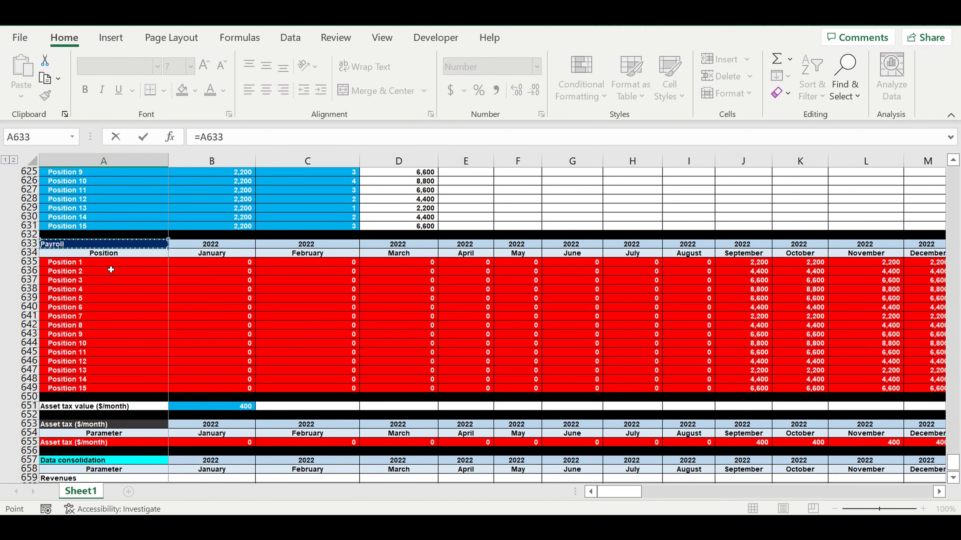
key("Return")
Sum the fifteen January payroll positions in B662 with =SUM(B635:B649).
left_click(238, 467)
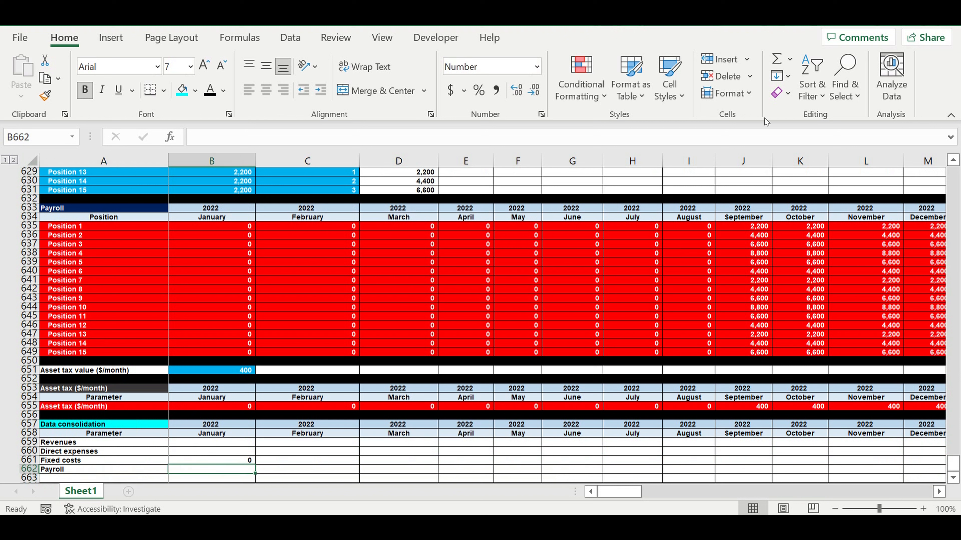
left_click(776, 57)
left_click_drag(232, 354, 246, 232)
key("Return")
left_click(241, 471)
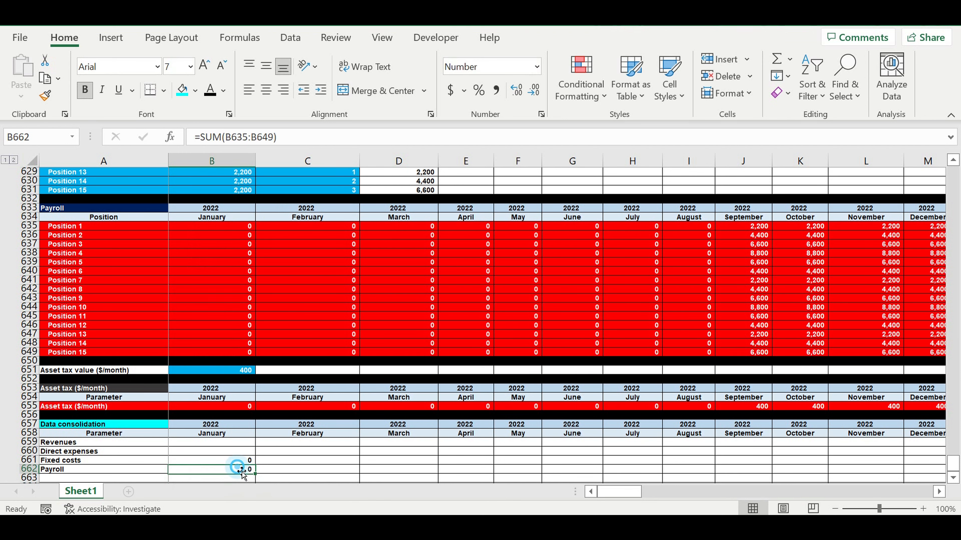
Link the row label in A663 to the monthly asset tax label with =A655 and extend the formula into B663 for January.
scroll(240, 470, "down", 1)
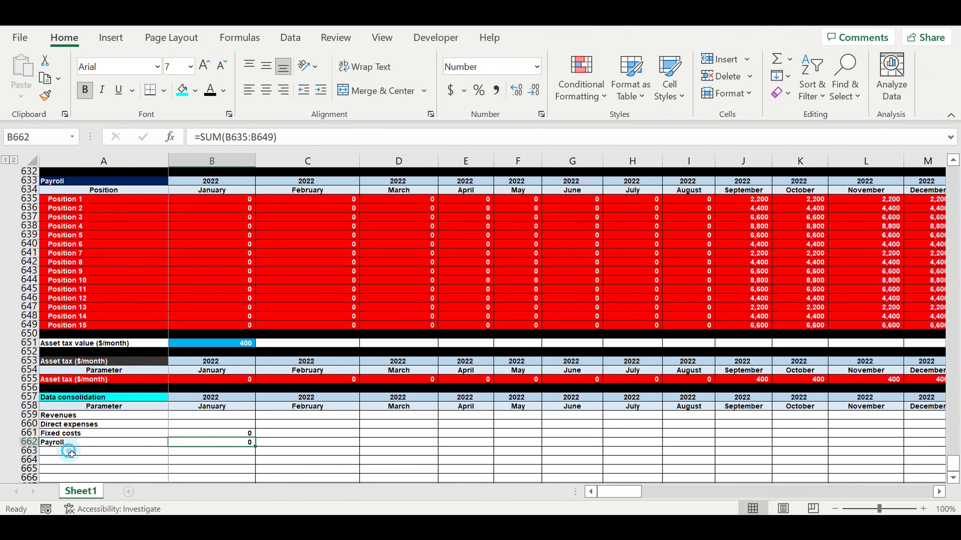
left_click(68, 452)
type("=")
left_click(57, 382)
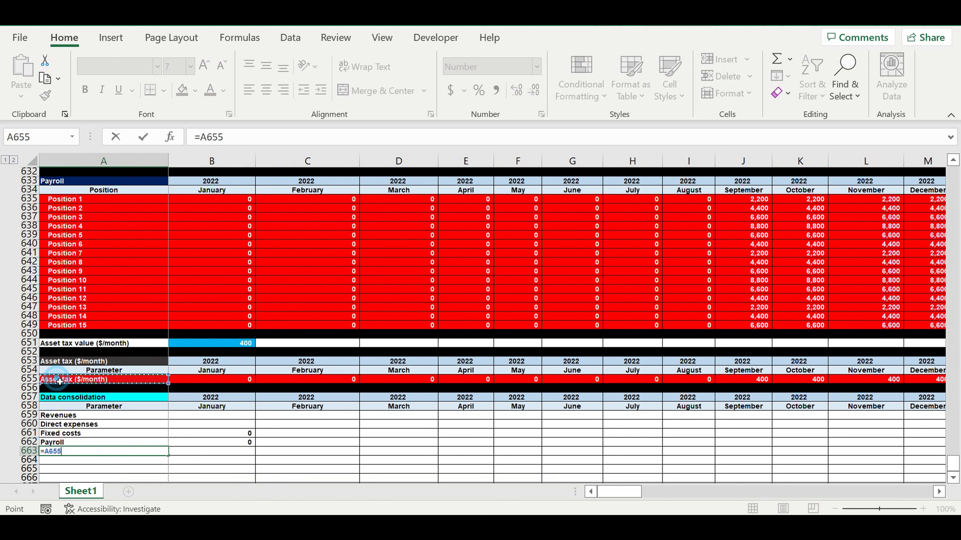
key("Return")
left_click(148, 452)
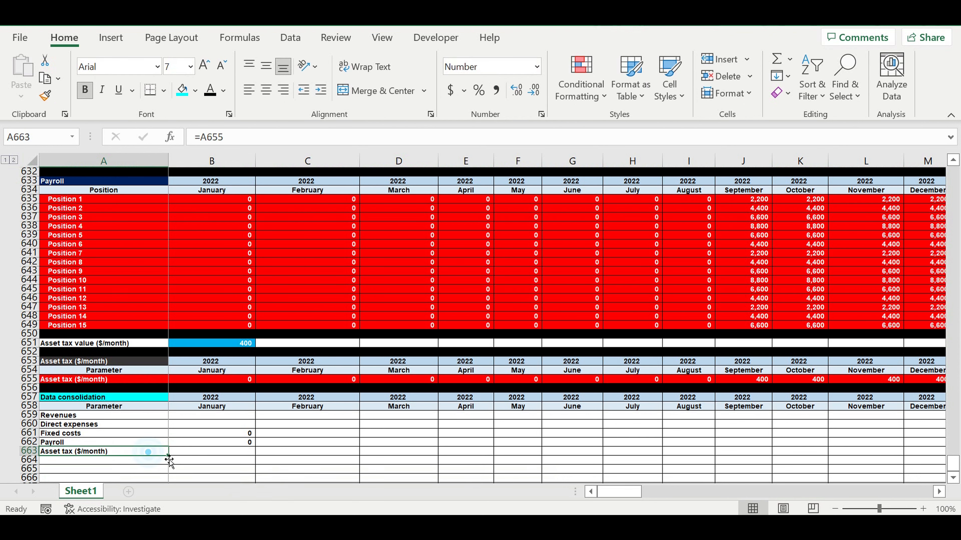
mouse_move(171, 459)
left_mouse_down()
mouse_move(212, 454)
mouse_move(189, 461)
left_mouse_up()
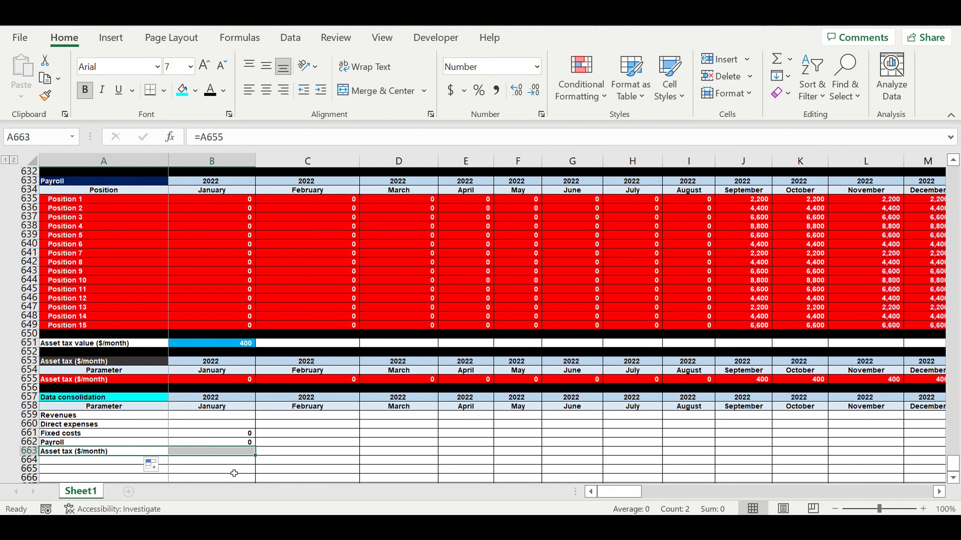
Extend the Revenues and Direct expenses link formulas from A659:A660 into the January cells B659:B660.
left_click_drag(102, 415, 102, 424)
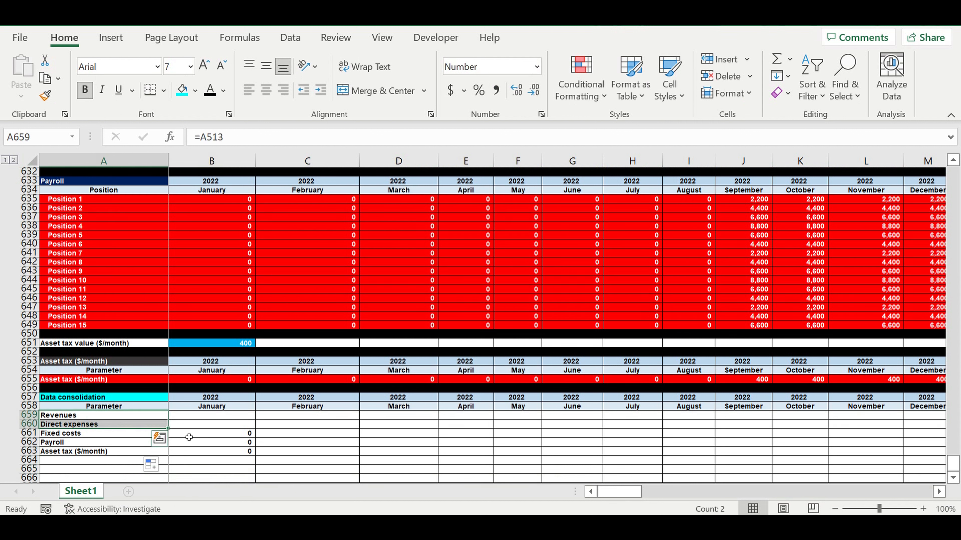
left_click_drag(170, 430, 226, 428)
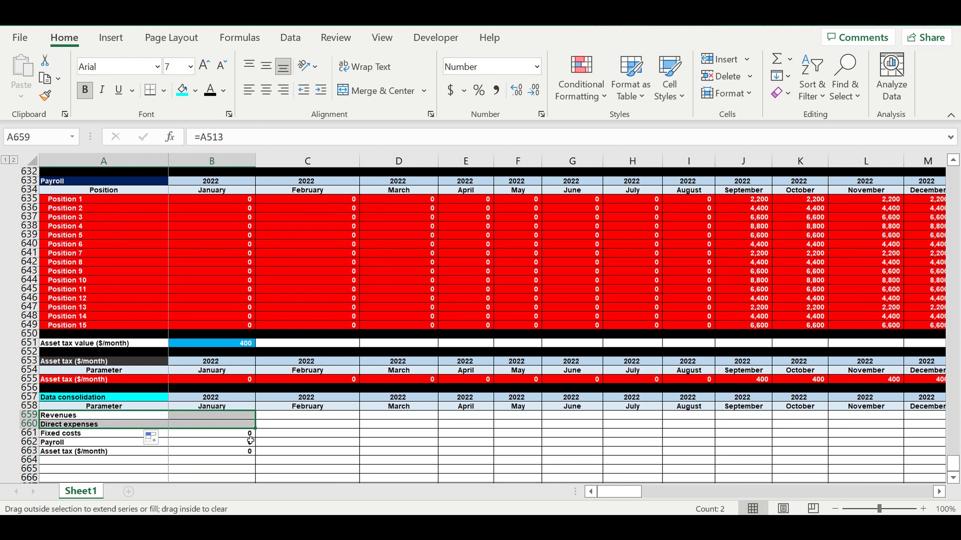
left_click(226, 454)
Link the row label in A664 to the monthly Investment plan ($/month) label with =A587.
left_click(61, 464)
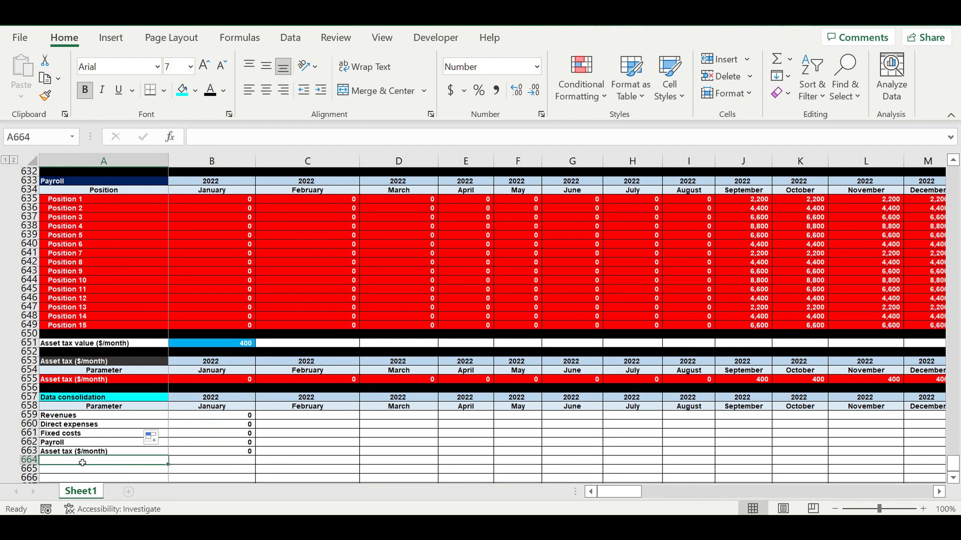
type("=")
scroll(163, 407, "up", 5)
scroll(163, 408, "up", 14)
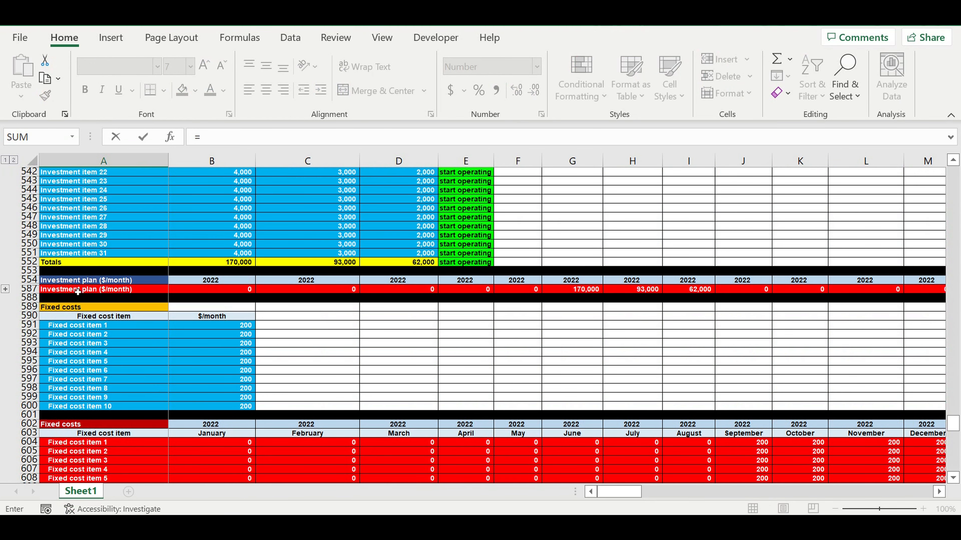
left_click(78, 291)
key("Return")
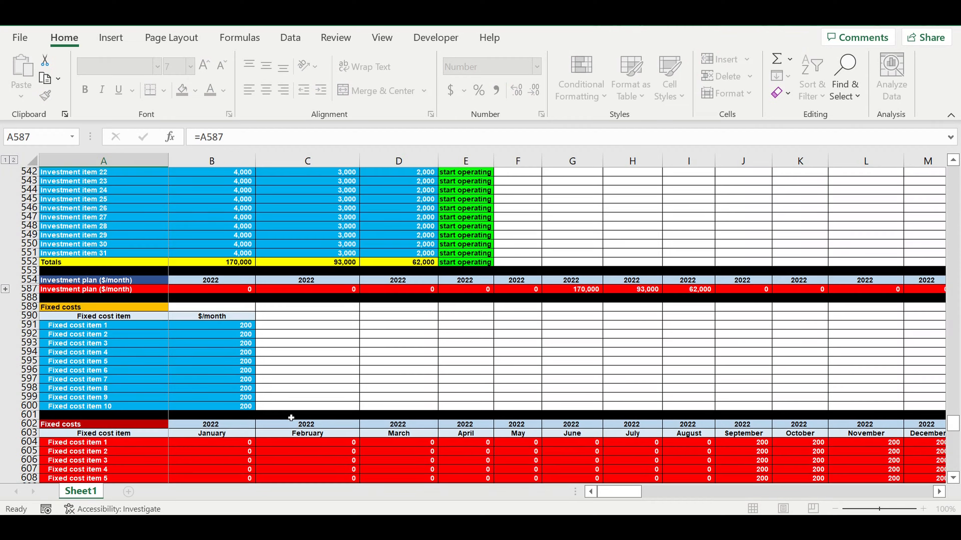
Extend the Investment plan link formula from A664 into the January cell B664.
scroll(317, 452, "down", 20)
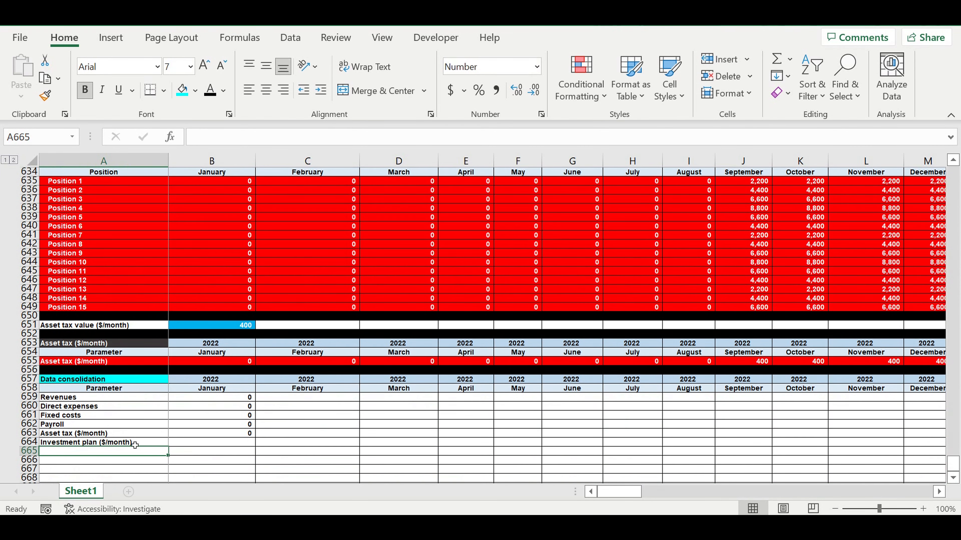
left_click(130, 441)
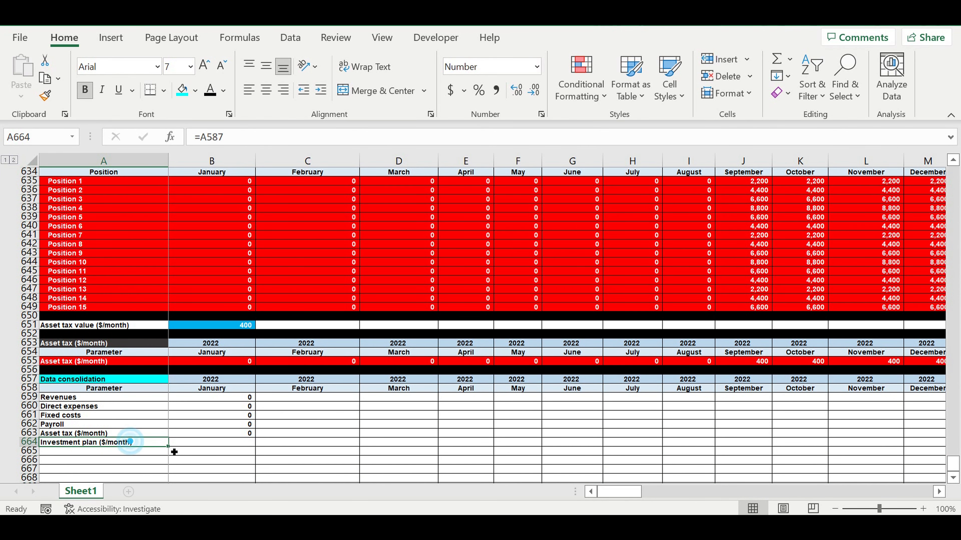
left_click_drag(168, 446, 243, 468)
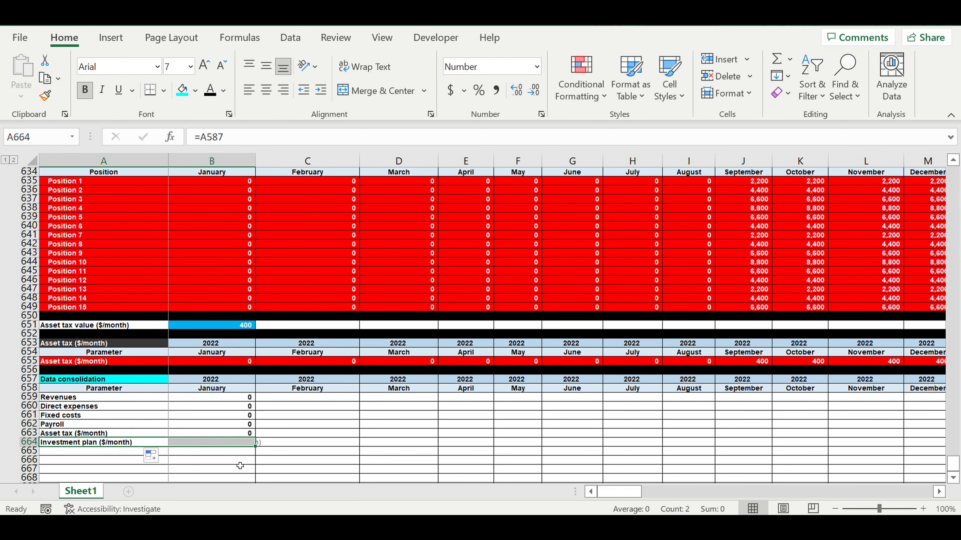
left_click(240, 463)
left_click(236, 398)
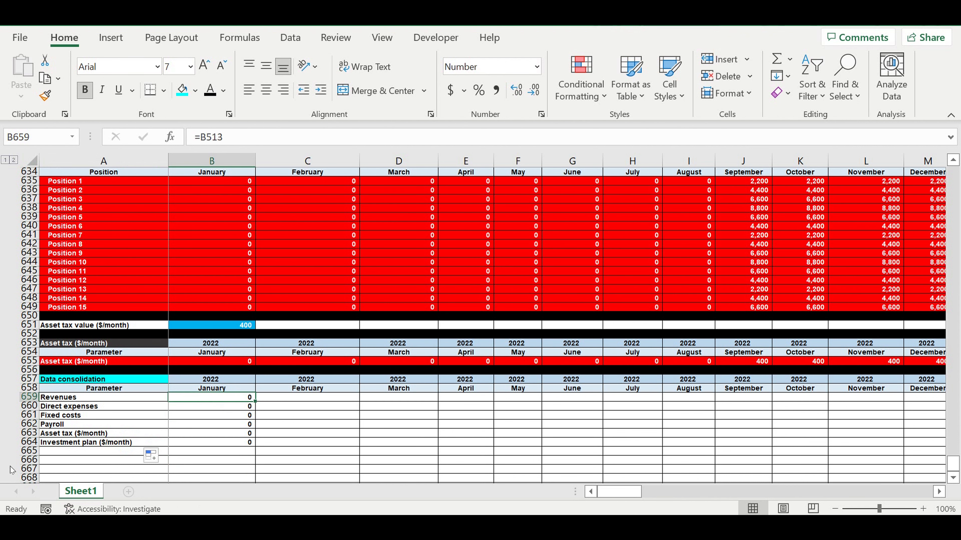
Fill row 665 below the Data consolidation block with black as a separator.
left_click(33, 453)
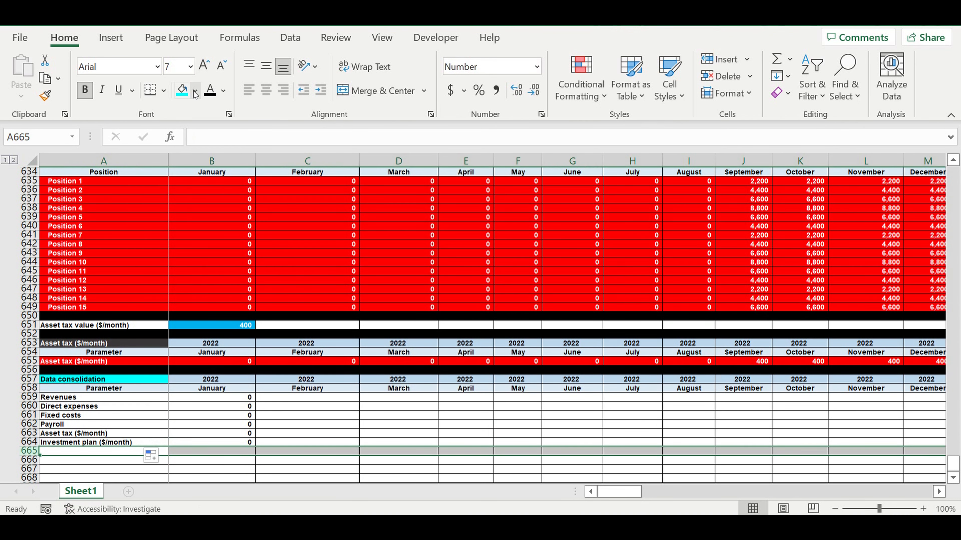
left_click(196, 91)
left_click(194, 129)
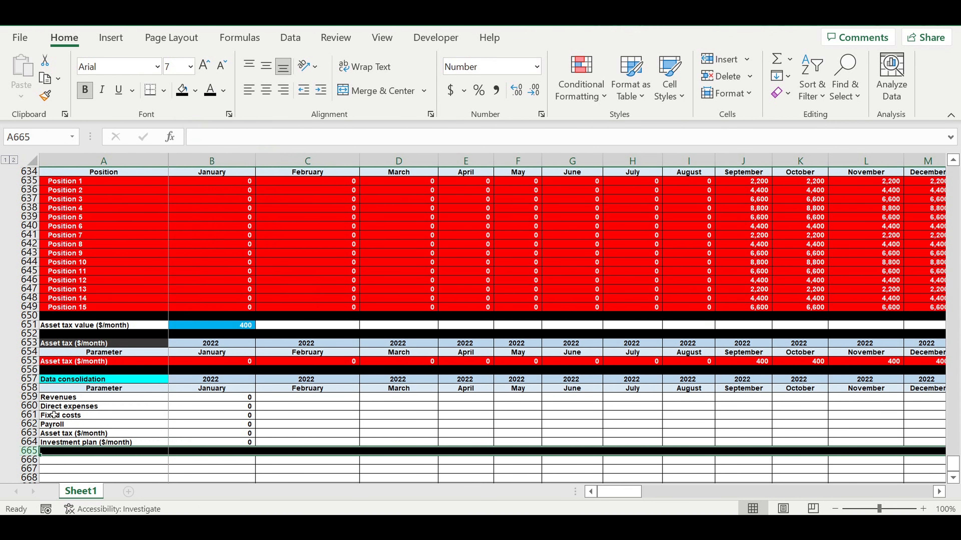
Fill the Revenues row 659 with the recently used bright green.
left_click(30, 397)
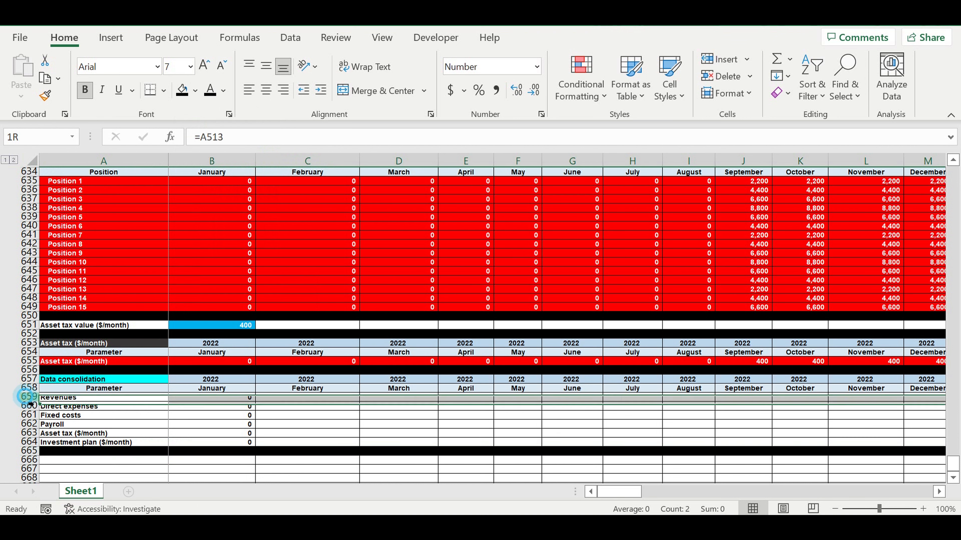
left_click(196, 91)
left_click(194, 273)
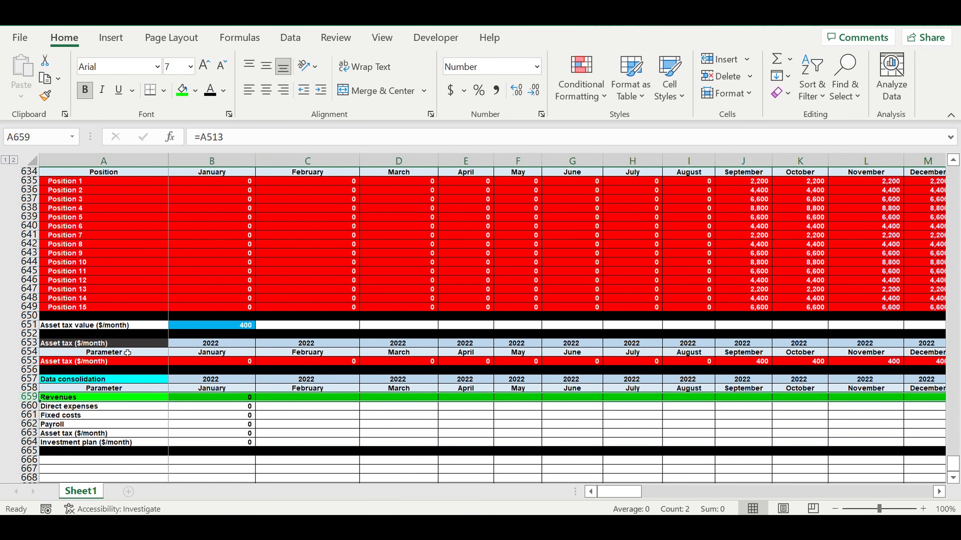
Give the cost rows 660 to 664, from Direct expenses to Investment plan, a red fill and white font.
left_click_drag(30, 407, 30, 442)
left_click(196, 91)
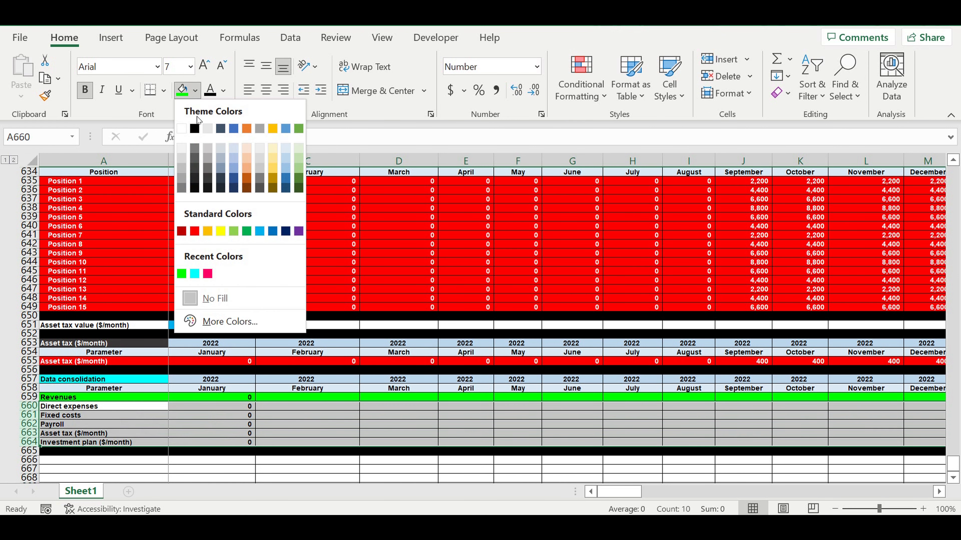
left_click(195, 231)
left_click(224, 92)
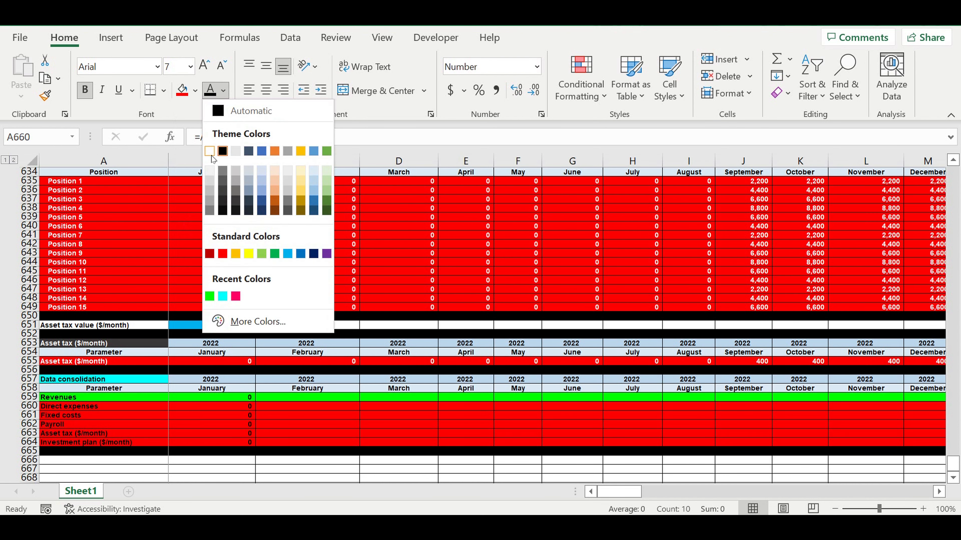
left_click(212, 151)
left_click(342, 432)
Copy the January formulas in B659:B664 across all months through December 2031 in column DQ.
left_click_drag(233, 397, 925, 446)
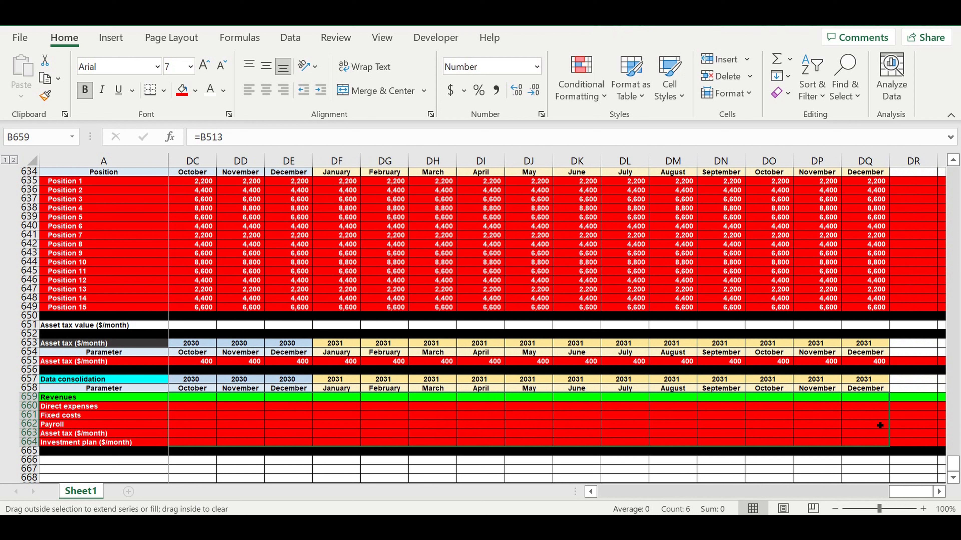
left_click_drag(880, 425, 880, 425)
left_click(594, 410)
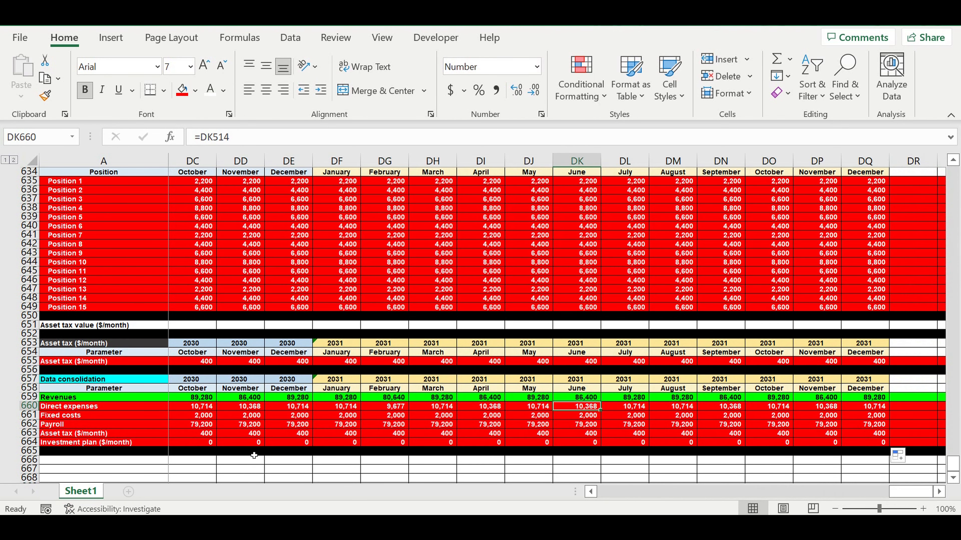
left_click(345, 424)
Review the consolidated 2022 investment plan amounts and the monthly revenues from September 2022 to March 2023.
left_click_drag(909, 491, 620, 492)
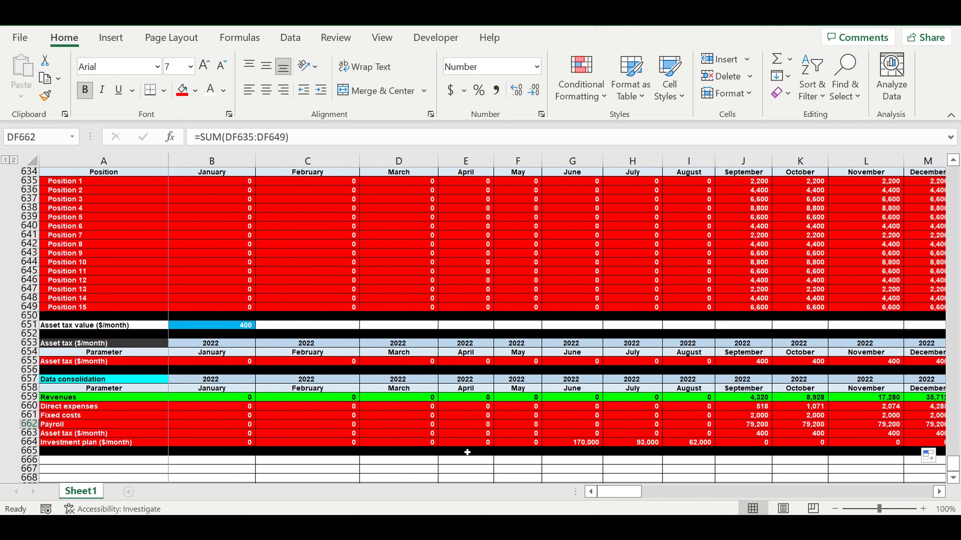
left_click(187, 379)
left_click_drag(577, 445, 689, 451)
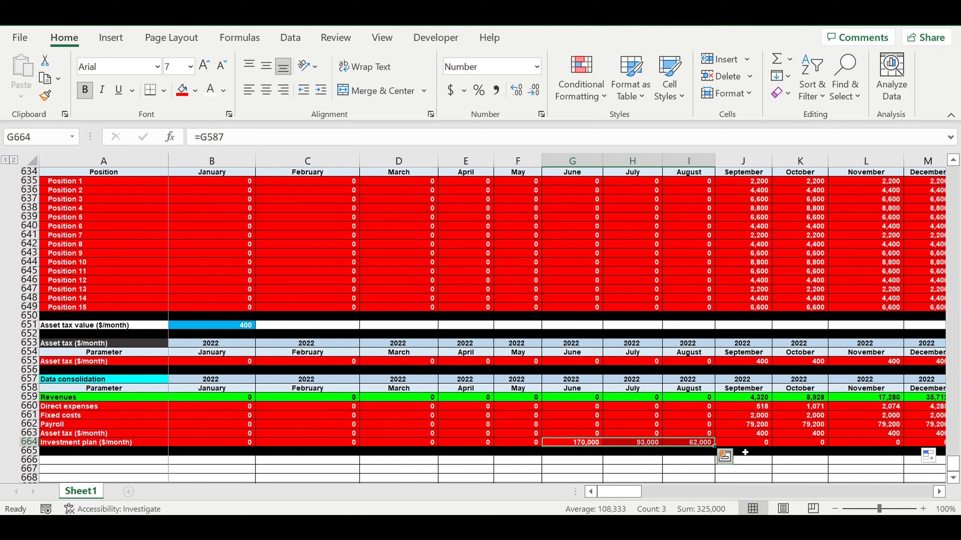
left_click(787, 415)
left_click(750, 399)
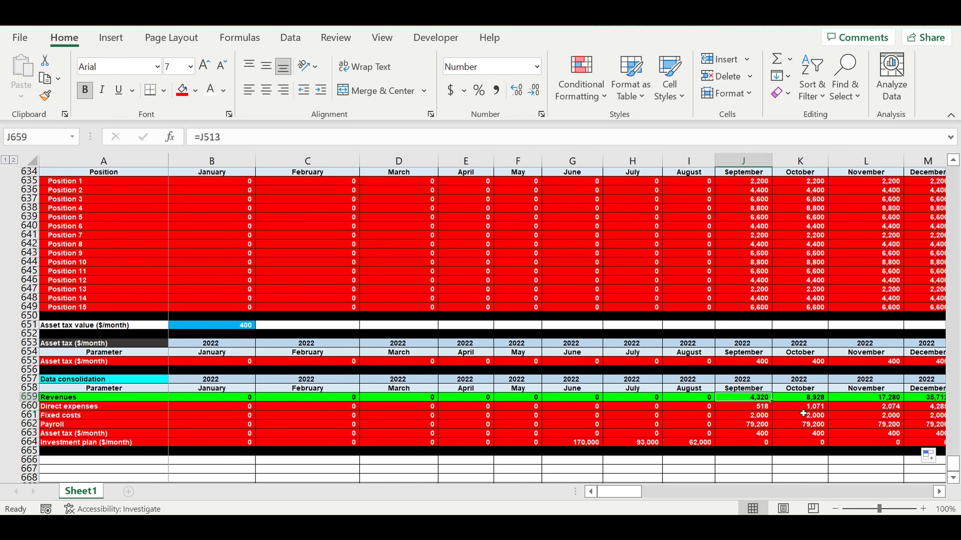
left_click(938, 493)
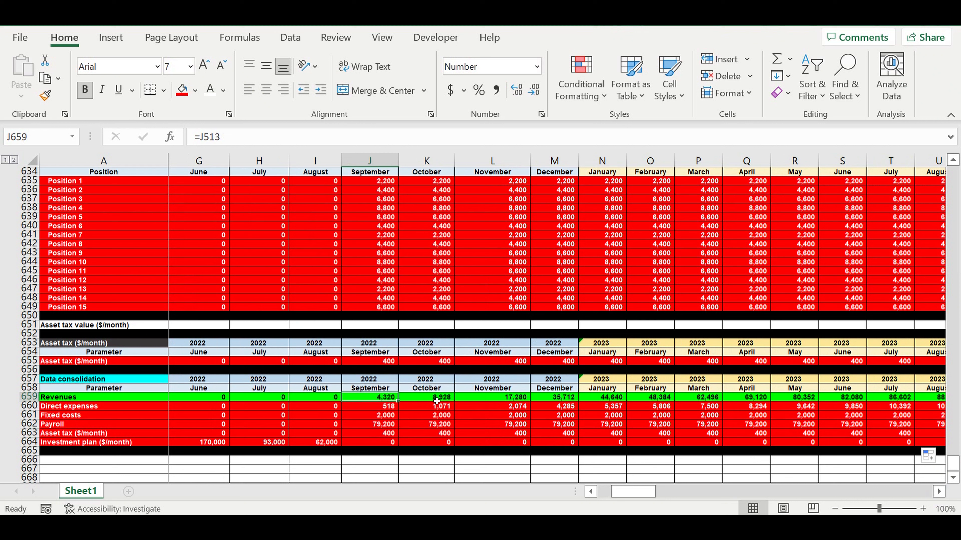
left_click(437, 399)
left_click(495, 398)
left_click(552, 398)
left_click(609, 406)
left_click(660, 398)
left_click(707, 398)
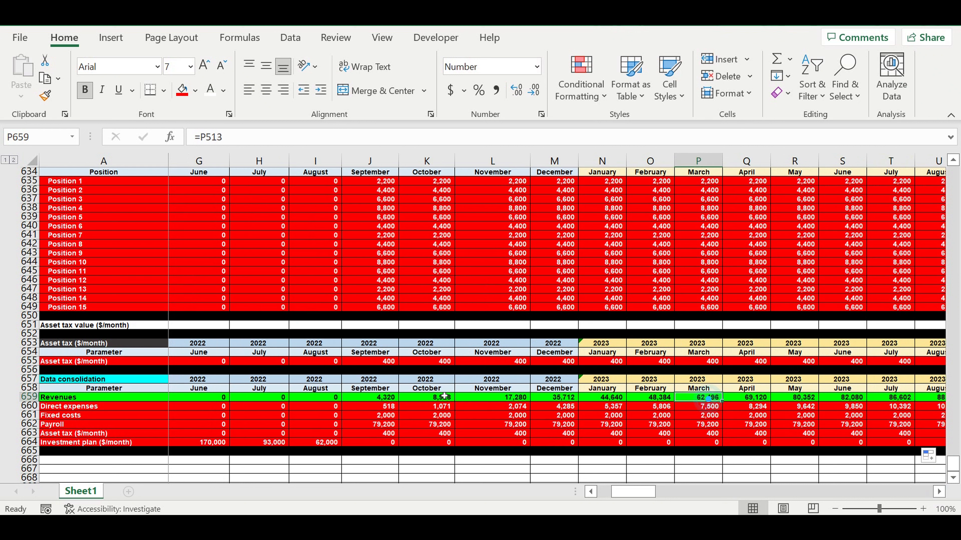
Review the consolidated direct expenses, fixed costs, payroll, asset tax and investment plan amounts between June 2022 and January 2023.
left_click(381, 411)
left_click(440, 411)
left_click(504, 411)
left_click(554, 409)
left_click(613, 409)
left_click_drag(390, 418, 614, 417)
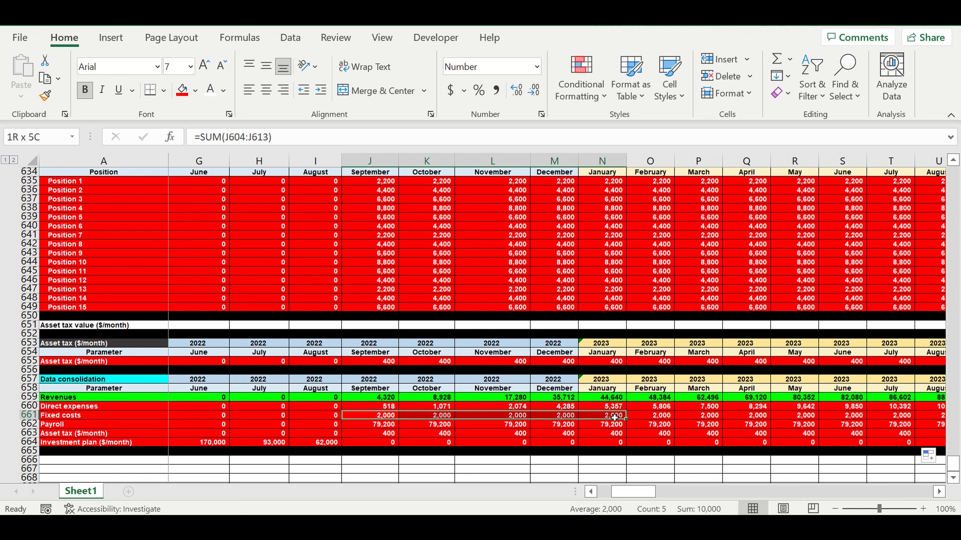
left_click_drag(379, 424, 620, 426)
left_click_drag(383, 435, 528, 435)
left_click_drag(210, 445, 352, 449)
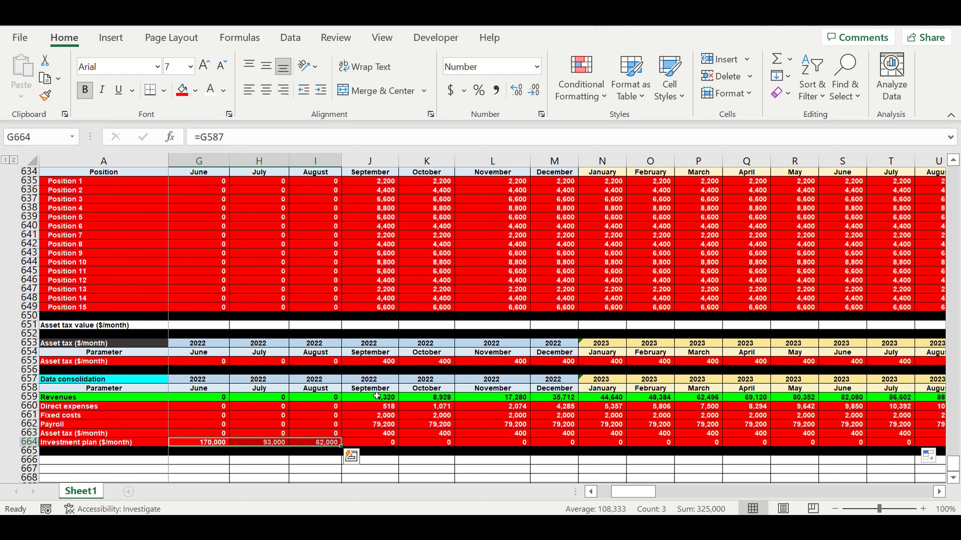
left_click_drag(376, 398, 210, 443)
left_click(154, 478)
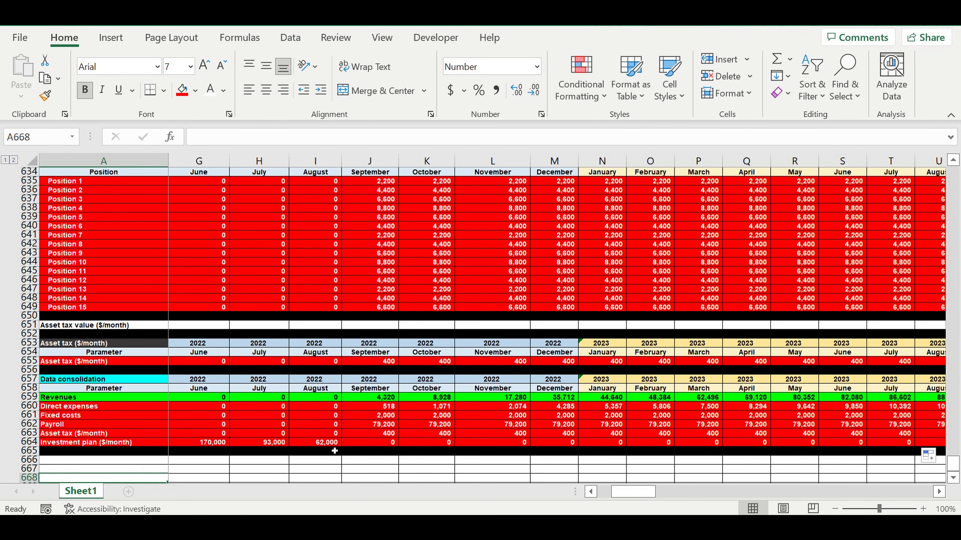
Rename the worksheet Sheet1 as 1.
scroll(323, 436, "down", 2)
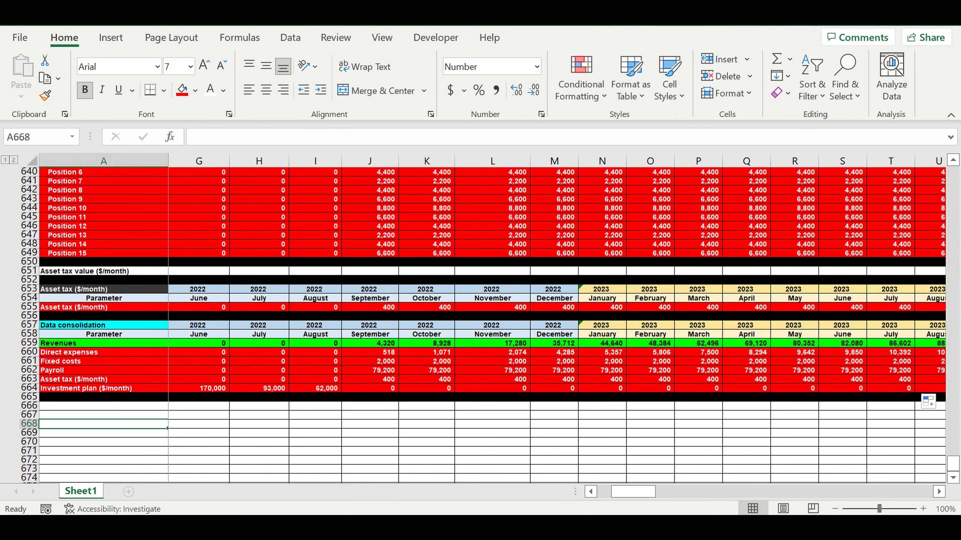
left_click_drag(631, 500, 585, 496)
left_click(84, 492)
double_click(85, 493)
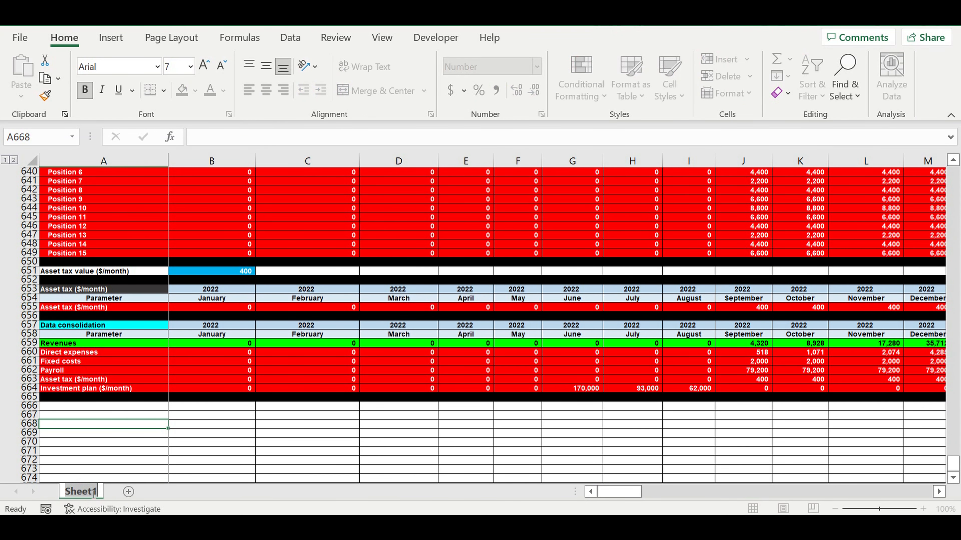
type("1")
left_click(154, 453)
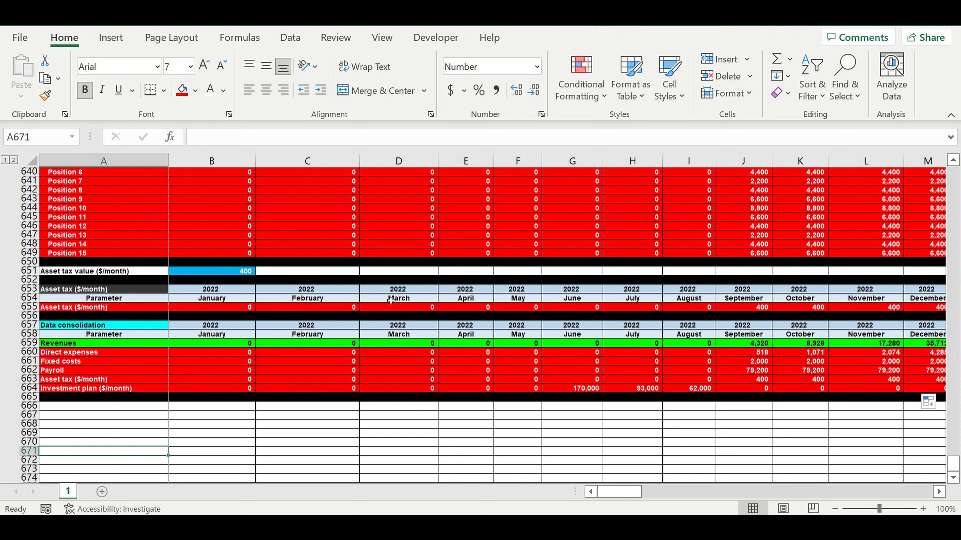
Check the consolidated investment plan for June to August 2022 and the revenues, fixed costs and payroll from September 2022.
left_click_drag(590, 391, 704, 389)
left_click_drag(750, 346, 870, 345)
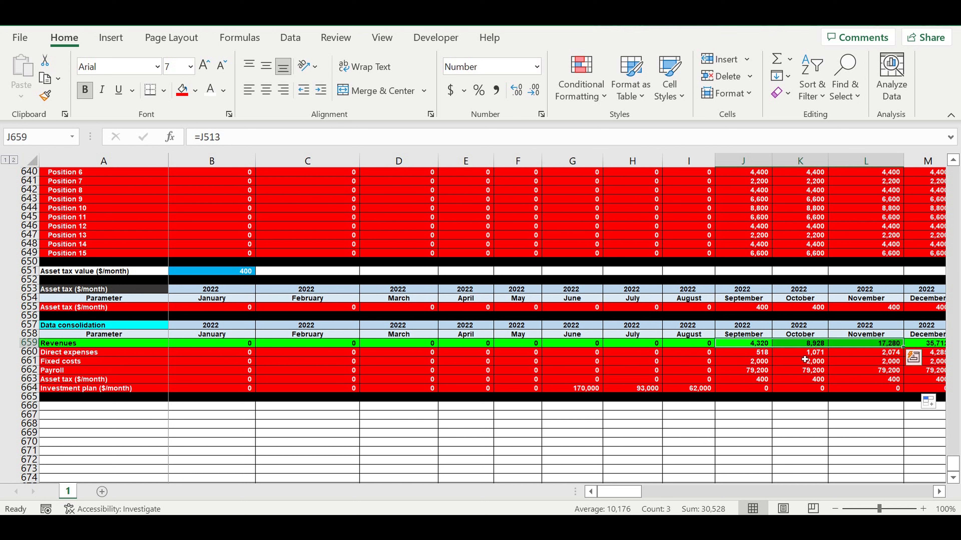
left_click_drag(754, 362, 815, 365)
left_click(764, 371)
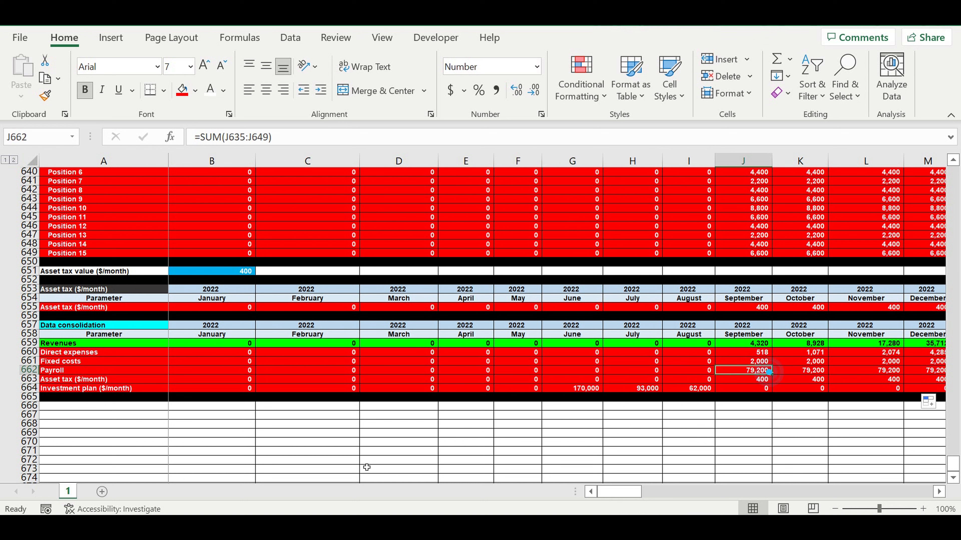
Create a copy of sheet 1 at the end of the auto.xlsx workbook.
right_click(74, 496)
left_click(132, 354)
left_click(56, 358)
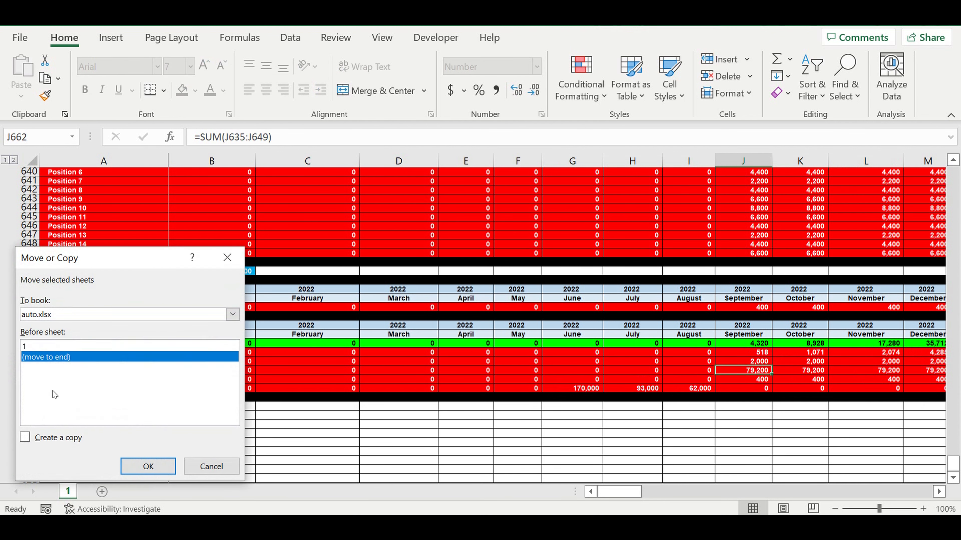
left_click(26, 438)
left_click(158, 469)
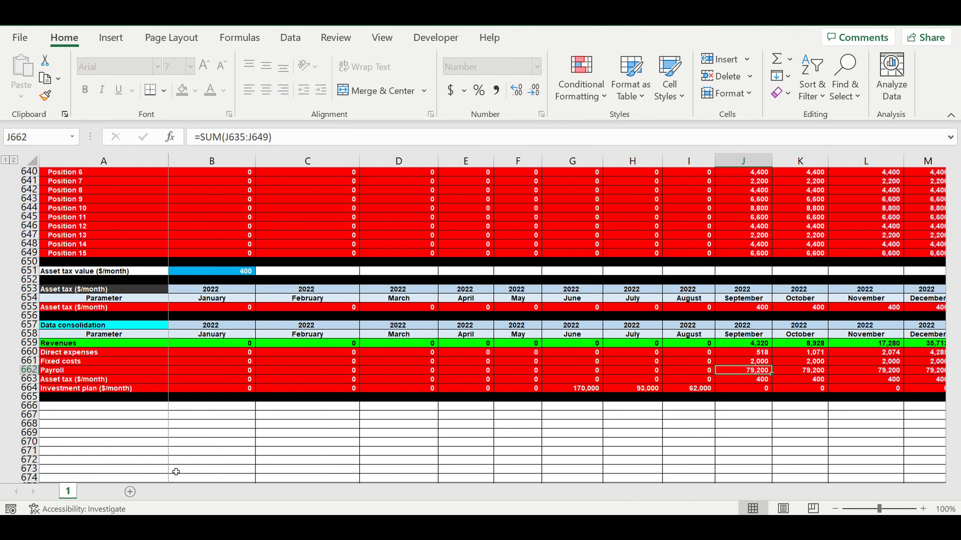
Duplicate sheet 1 (2) as a further copy at the end of the workbook.
right_click(99, 495)
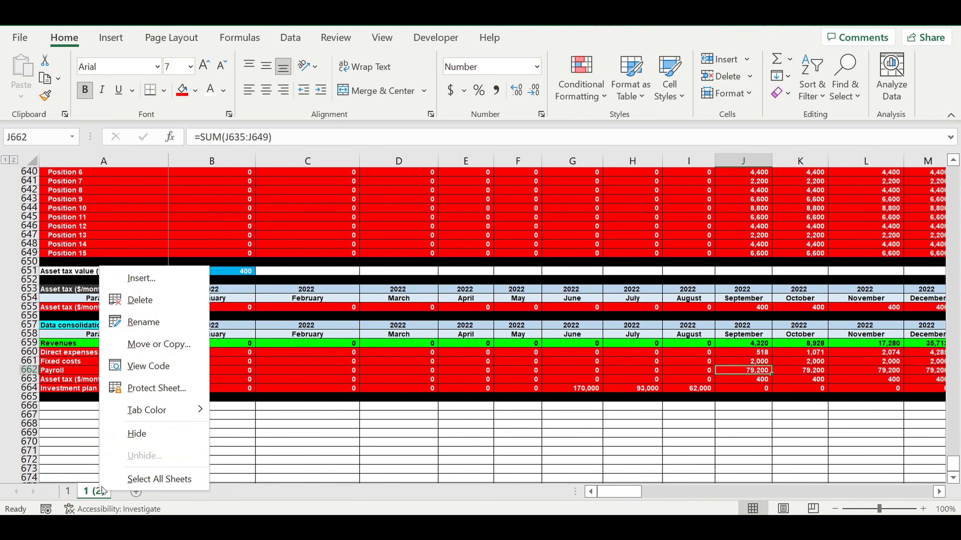
left_click(169, 352)
left_click(89, 367)
left_click(87, 439)
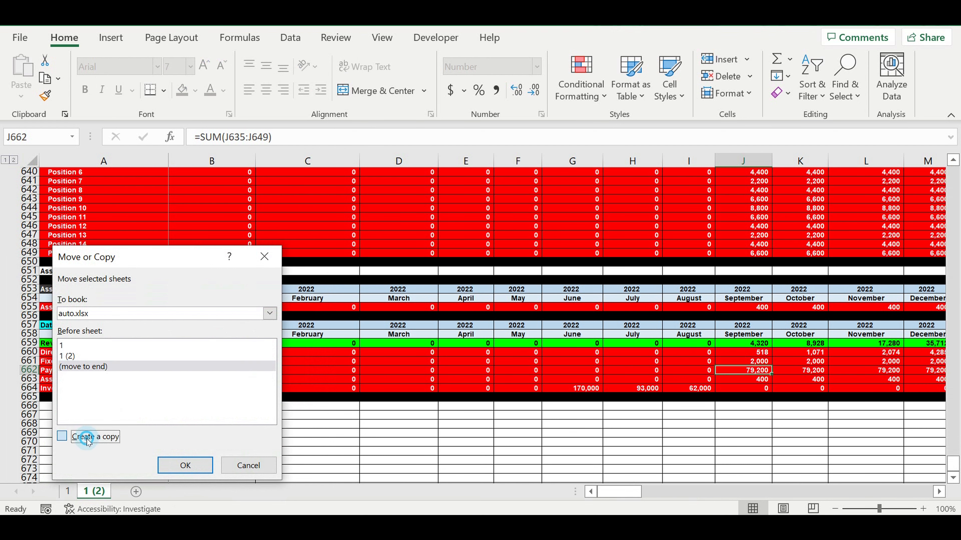
left_click(185, 466)
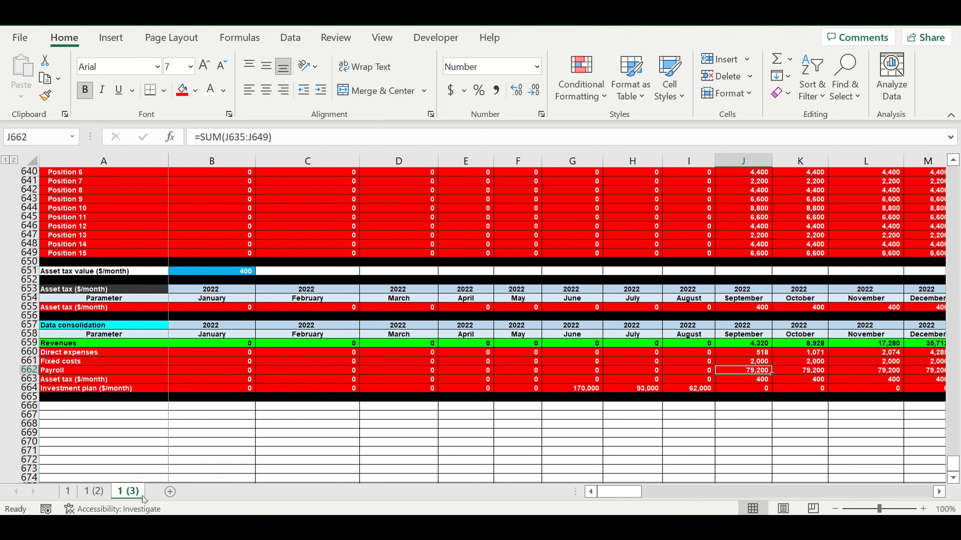
Duplicate sheet 1 (3) as one more copy at the end of the workbook.
right_click(144, 499)
left_click(191, 343)
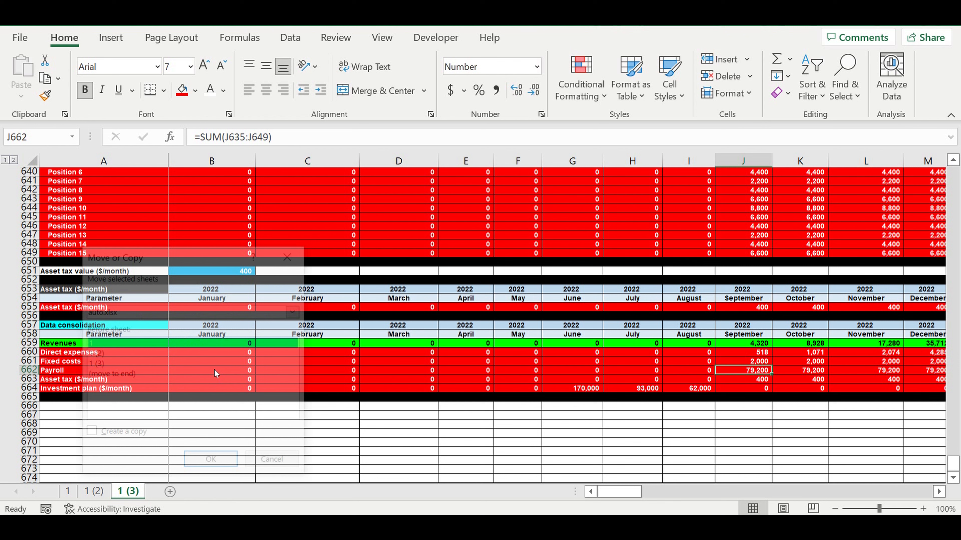
left_click(117, 374)
left_click(120, 434)
left_click(213, 464)
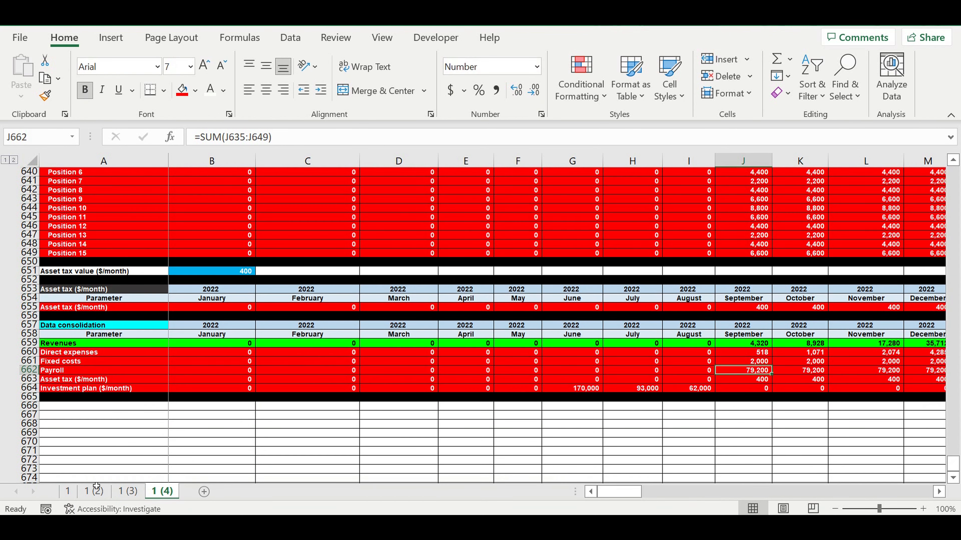
Rename the copied sheets 1 (2), 1 (3) and 1 (4) as 2, 3 and 4.
left_click(97, 490)
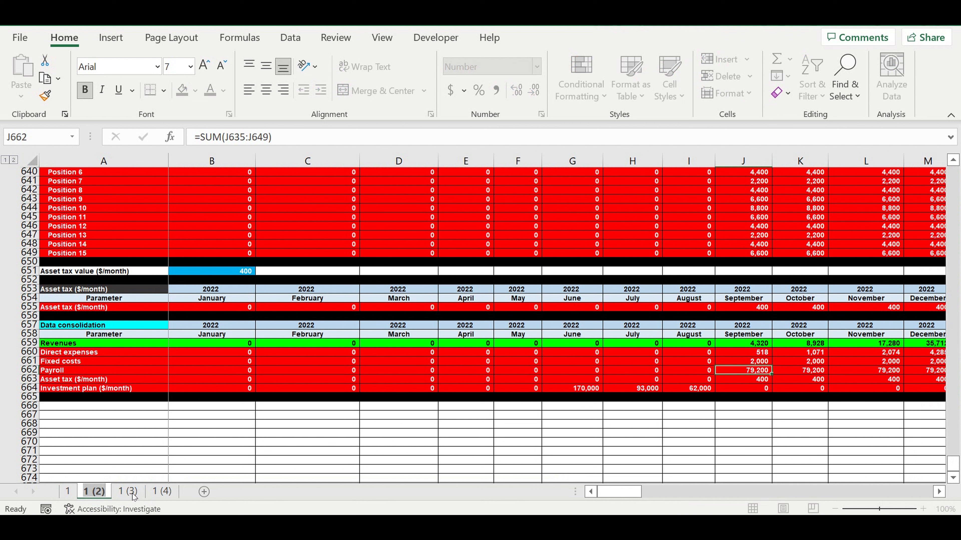
type("2")
key("Return")
double_click(110, 491)
type("3")
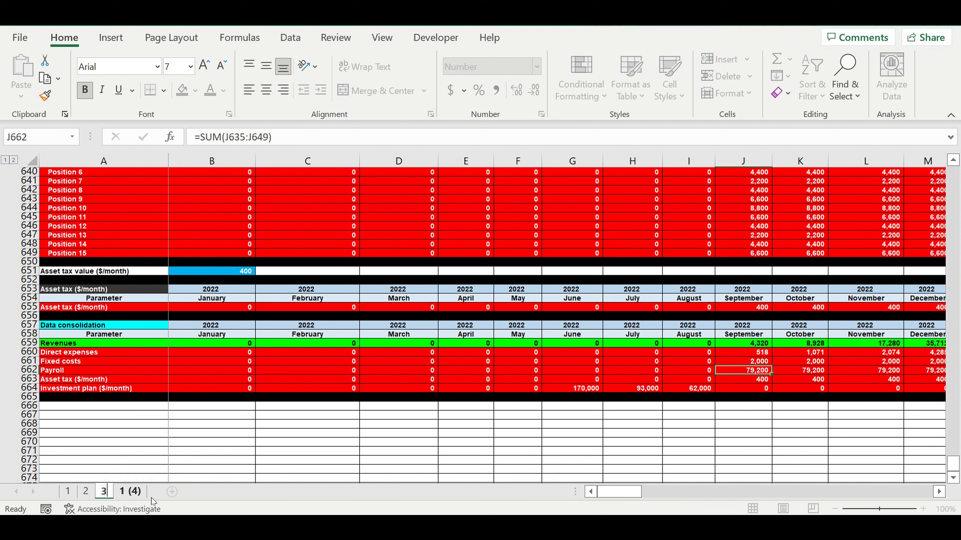
left_click(131, 491)
double_click(131, 491)
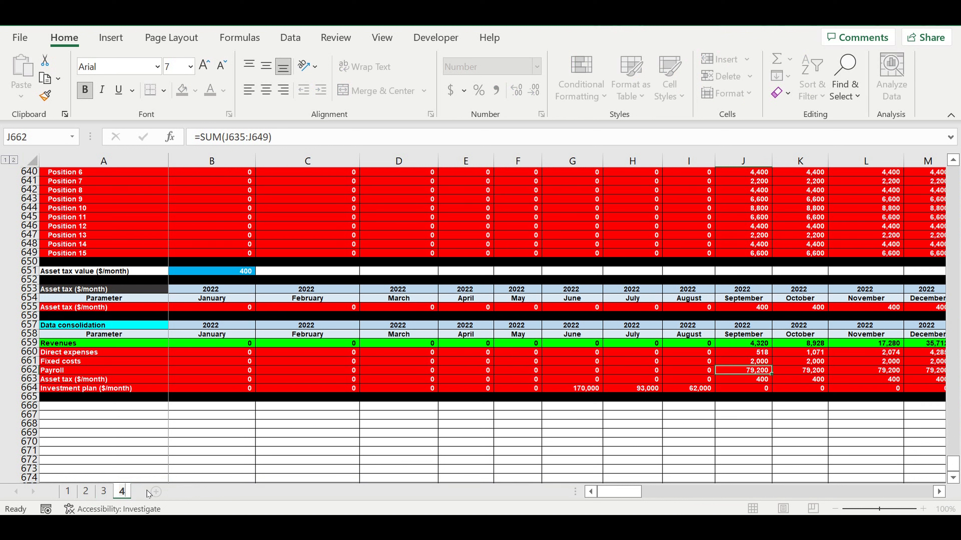
type("4")
left_click(232, 437)
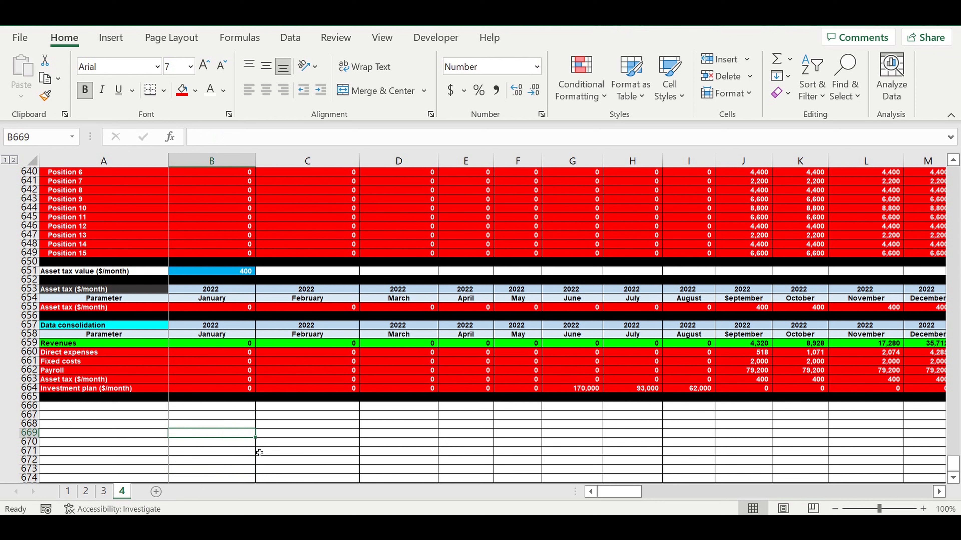
Add a new blank worksheet after sheet 4, keeping its default name.
scroll(264, 428, "up", 2)
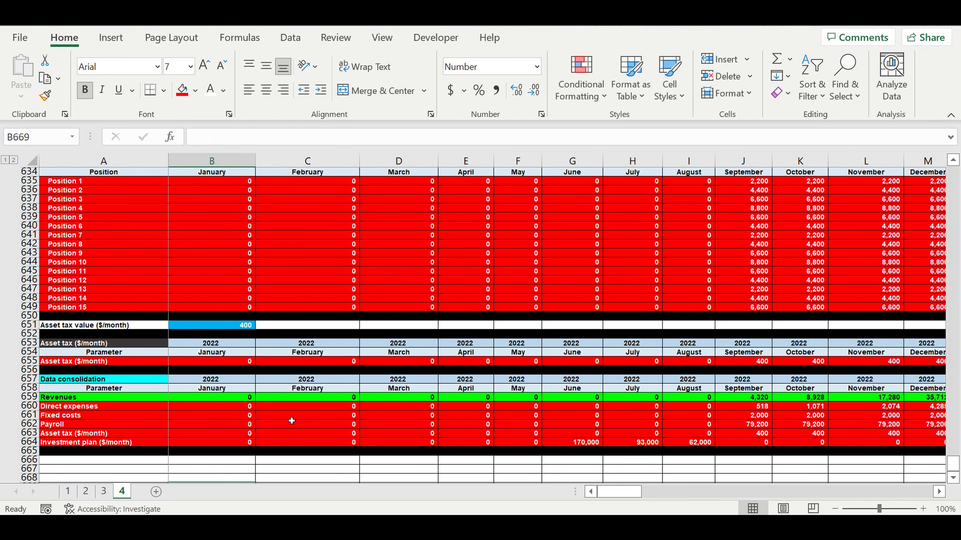
scroll(288, 409, "down", 1)
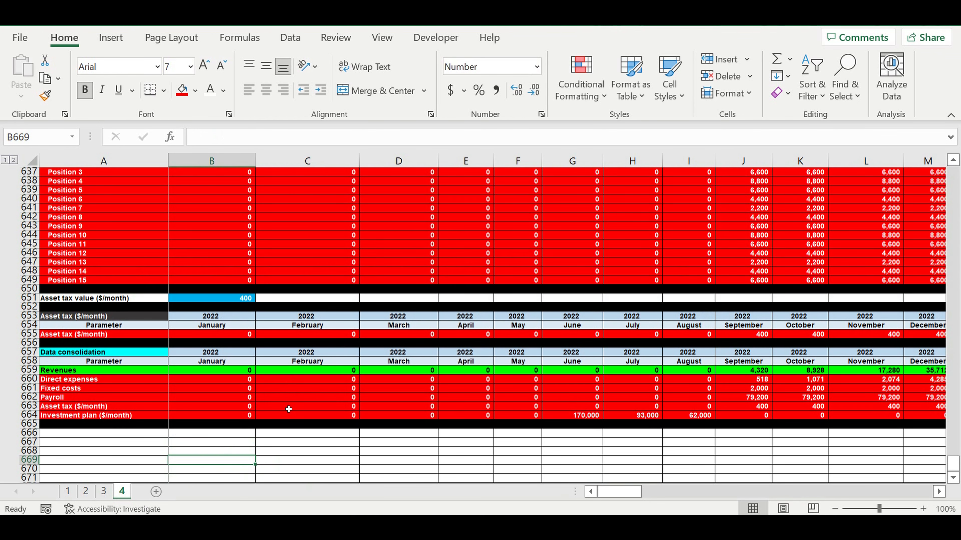
left_click(156, 491)
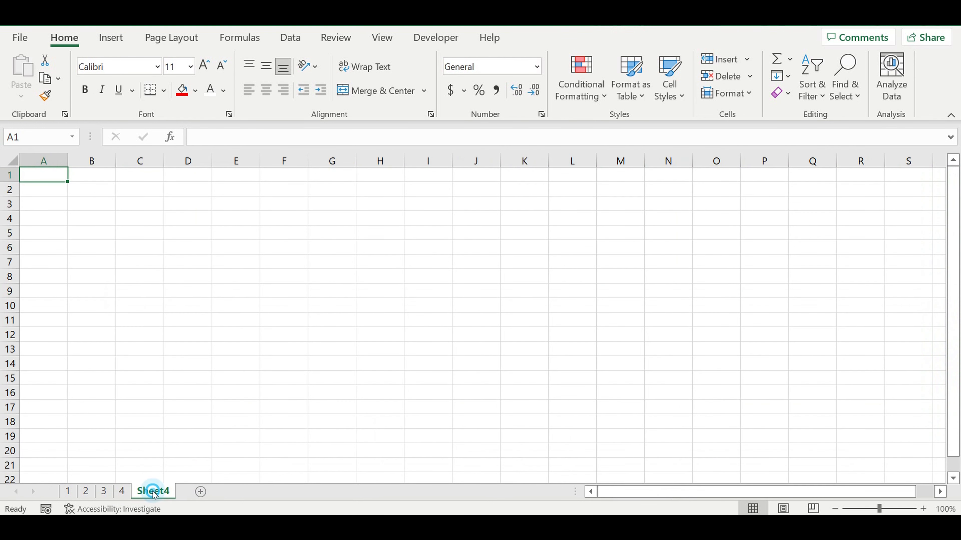
double_click(155, 492)
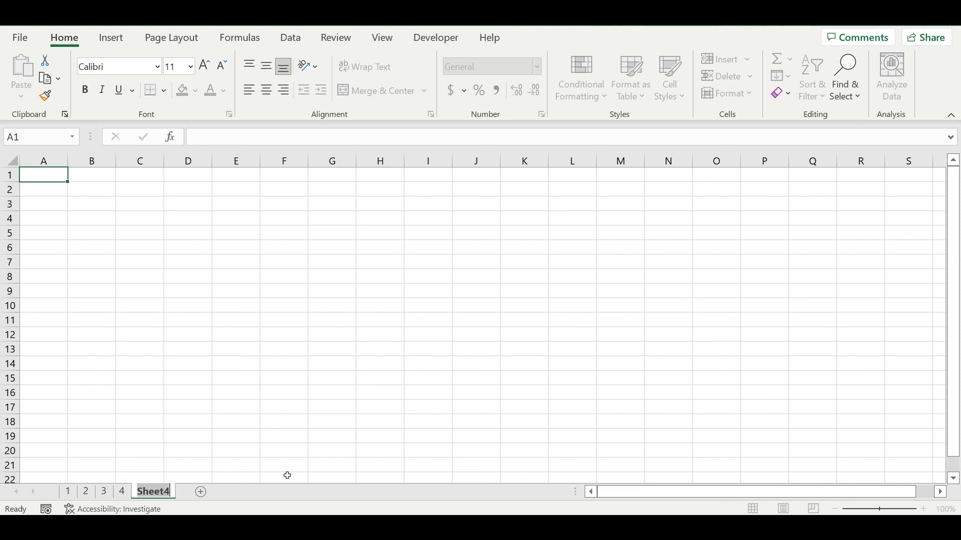
left_click(351, 337)
Review the service list, working hours and Monday and Tuesday service tables on sheet 1.
left_click(68, 492)
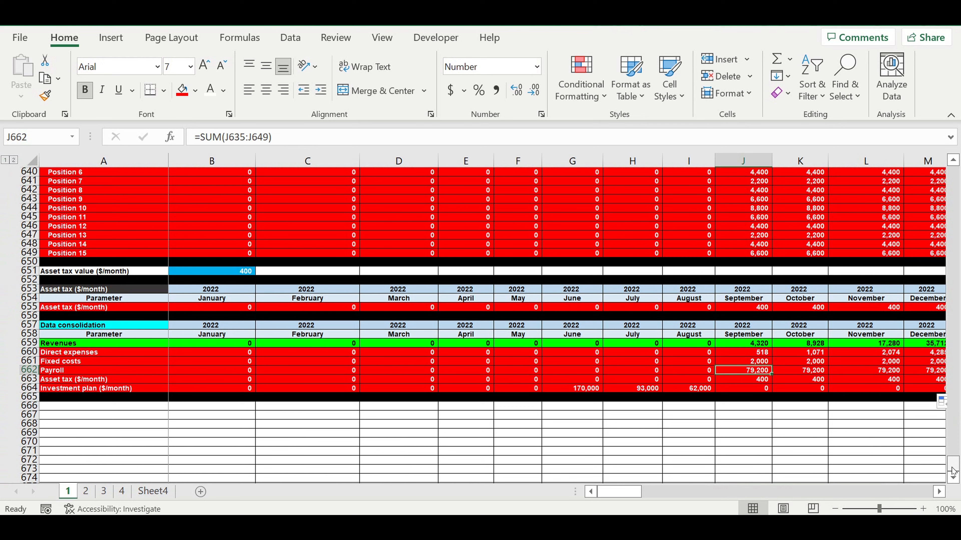
left_click_drag(951, 464, 957, 111)
scroll(273, 313, "down", 13)
scroll(273, 322, "down", 6)
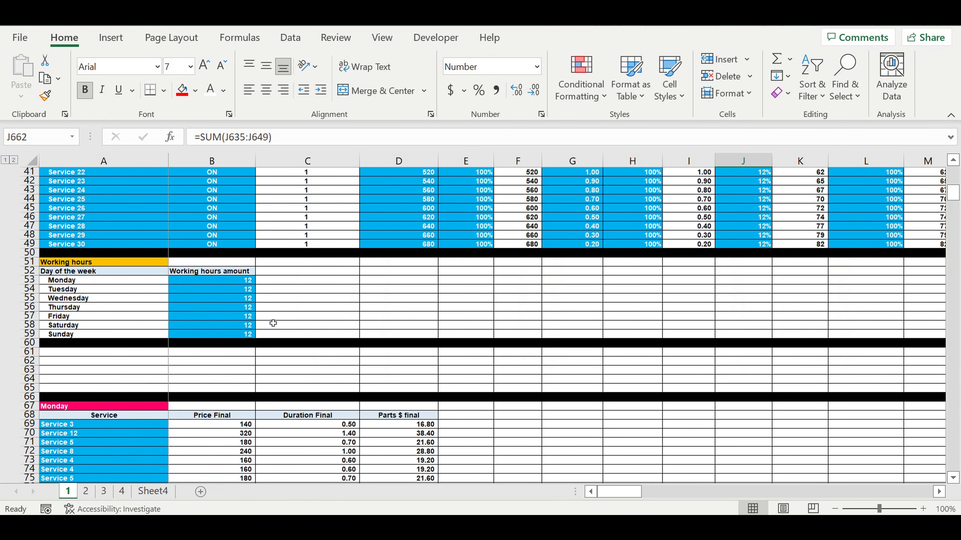
scroll(394, 353, "down", 16)
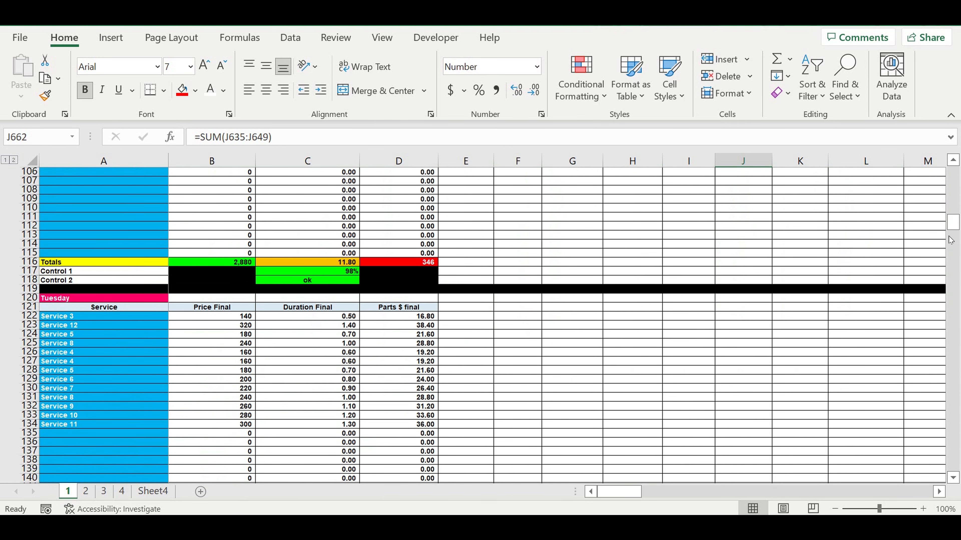
Examine the year and month inputs under Start of operating activity in B482:B483 of sheet 1.
left_click_drag(953, 224, 923, 401)
left_click(225, 326)
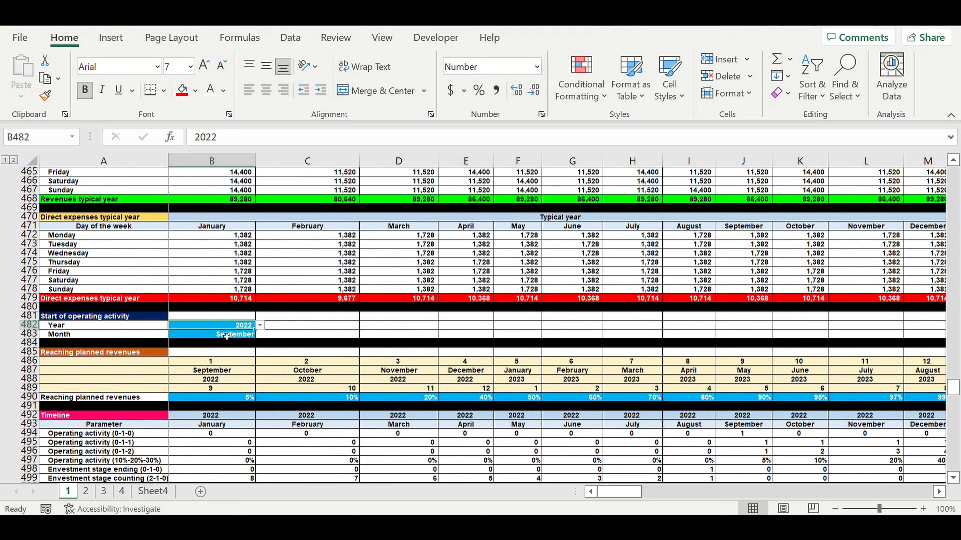
left_click(228, 337)
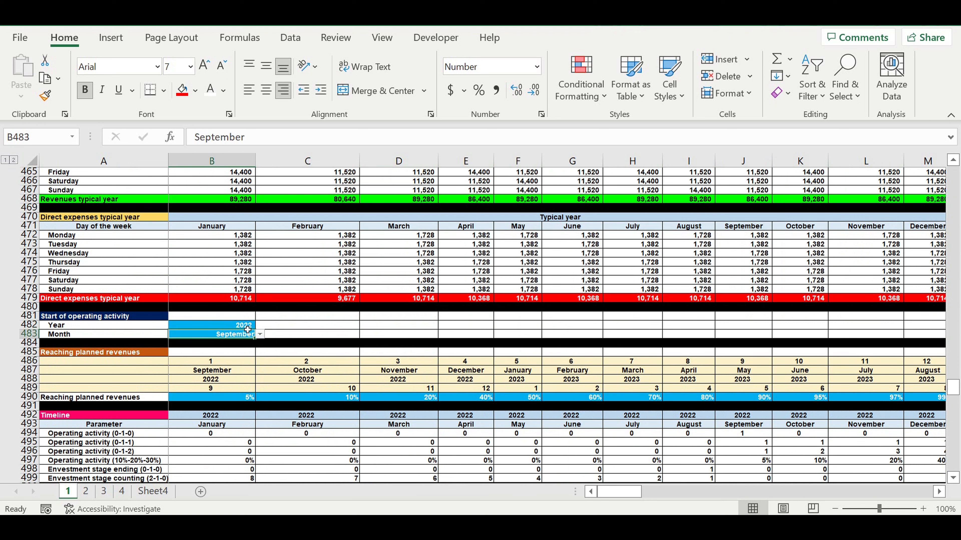
left_click(224, 326)
left_click(224, 330)
left_click(224, 335)
left_click(225, 327)
left_click(225, 335)
left_click(227, 327)
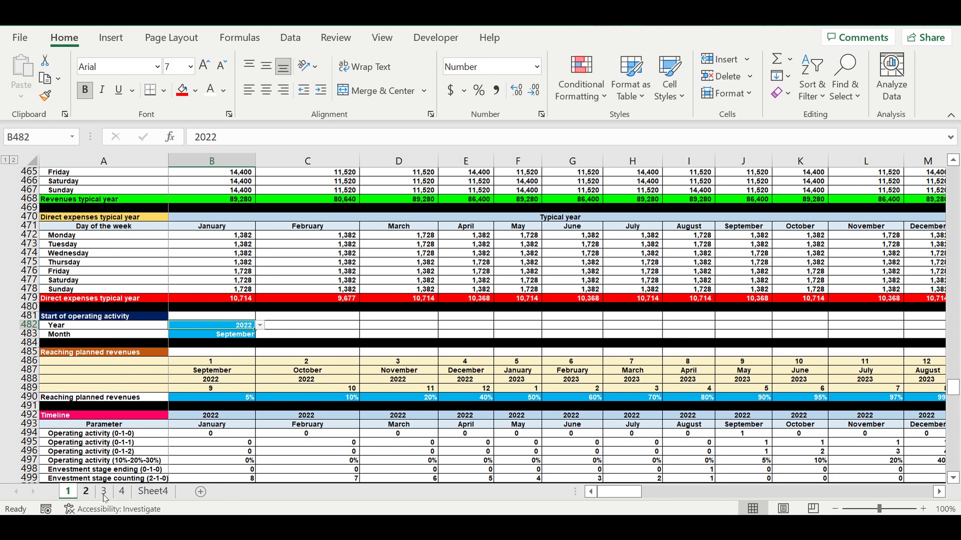
Set the tab color of sheets 1 and 2 to standard yellow.
right_click(68, 491)
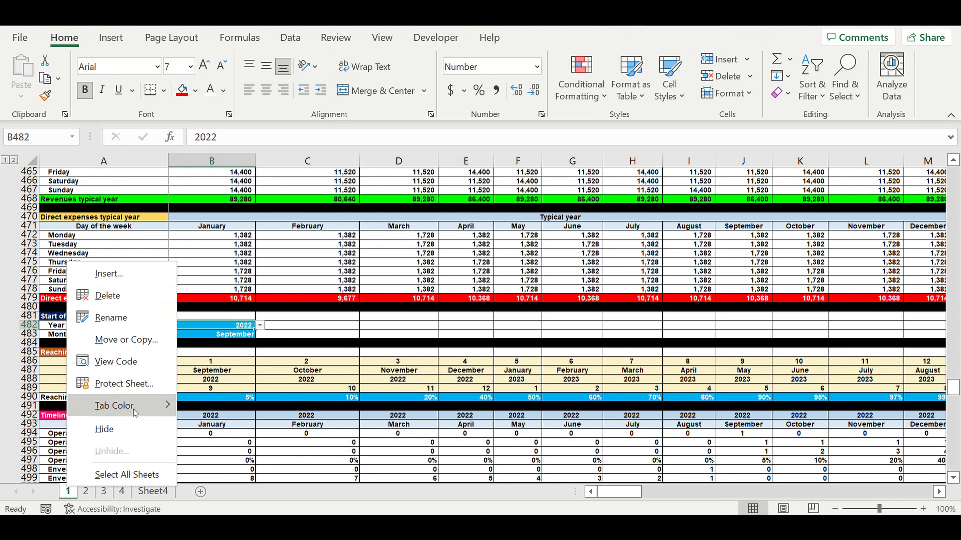
mouse_move(163, 405)
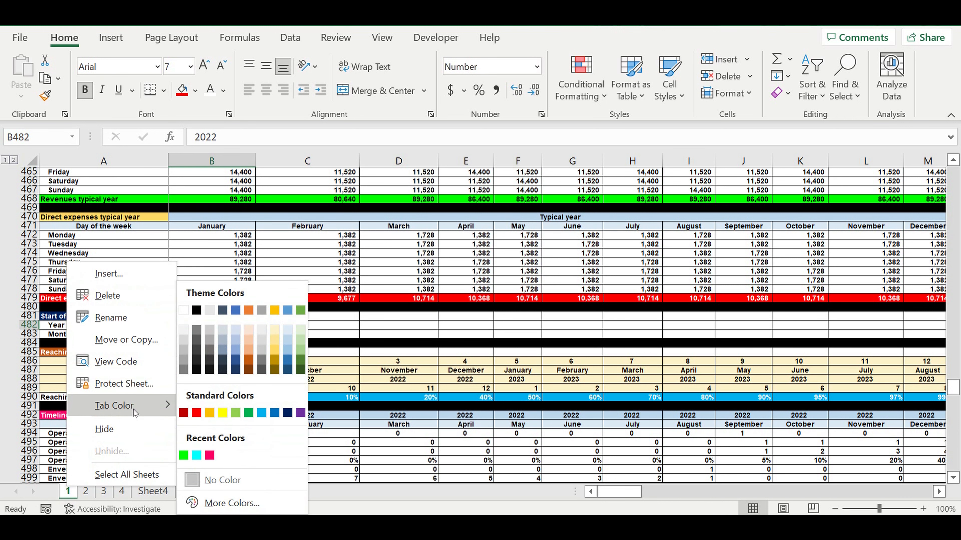
left_click(225, 415)
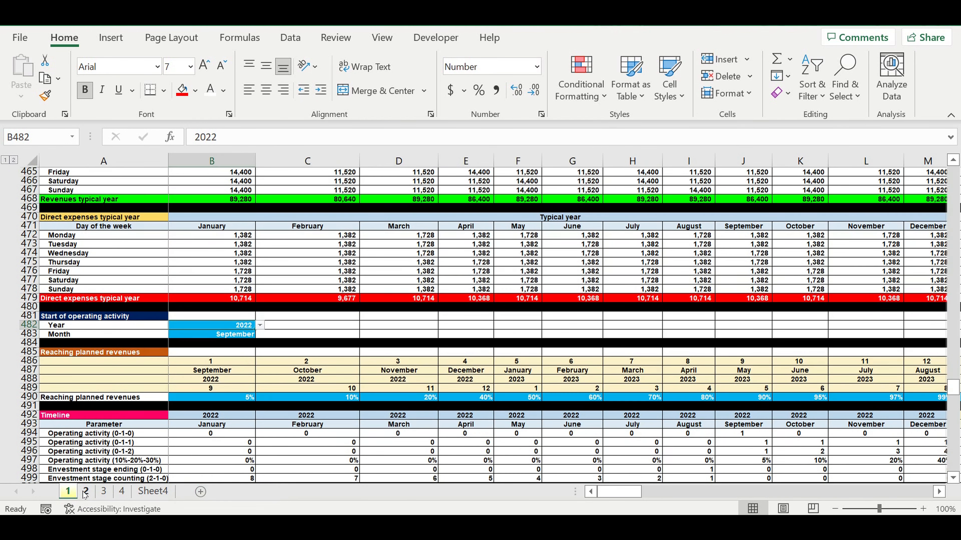
left_click(86, 492)
right_click(84, 491)
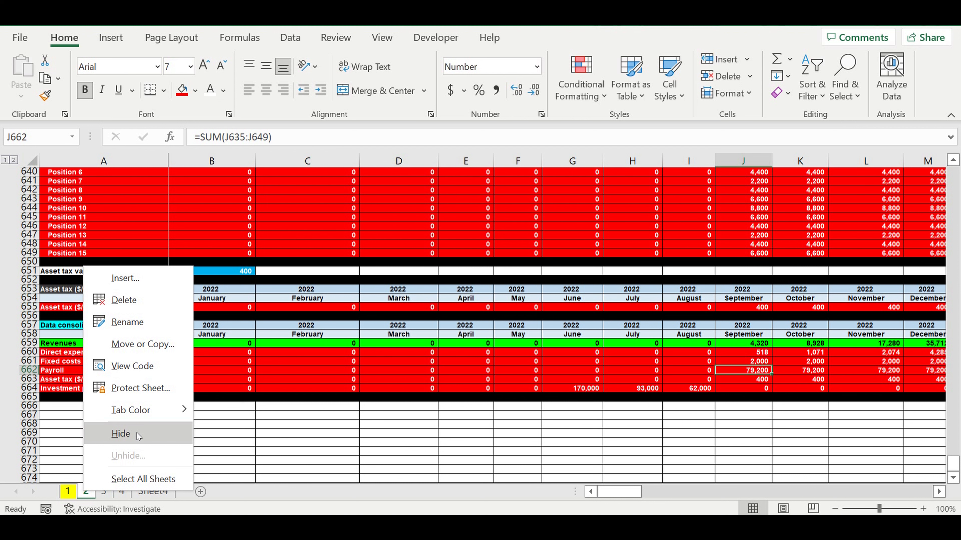
mouse_move(136, 410)
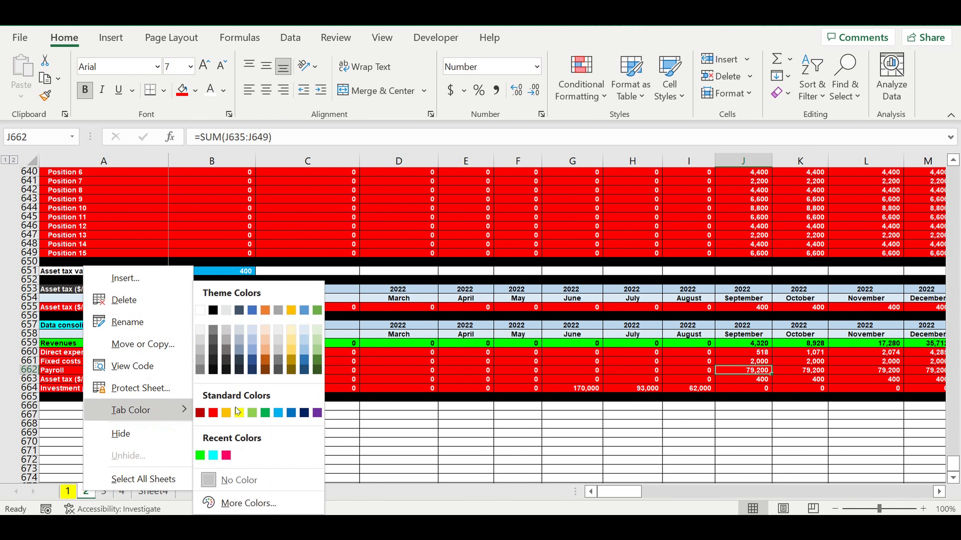
left_click(242, 412)
Set the tab color of sheets 3 and 4 to standard yellow.
left_click(104, 491)
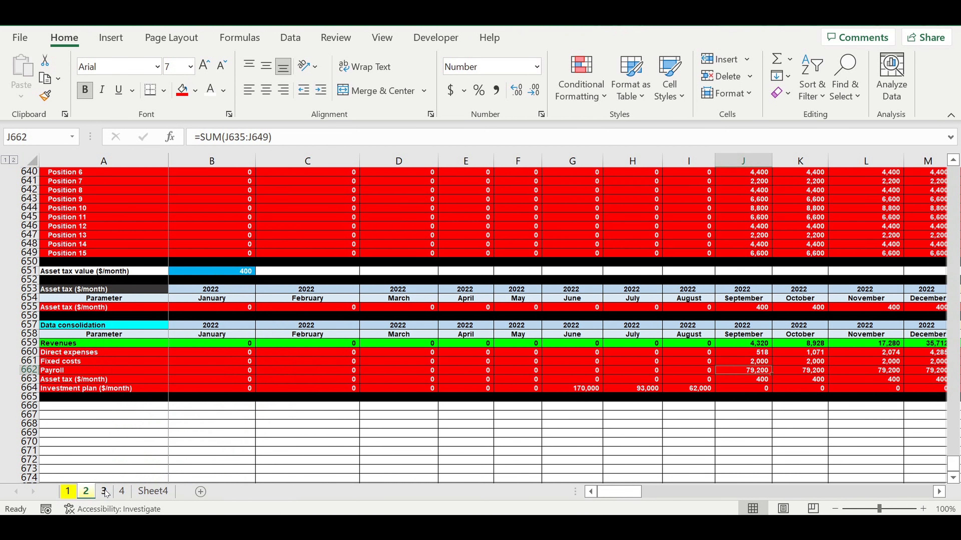
right_click(106, 492)
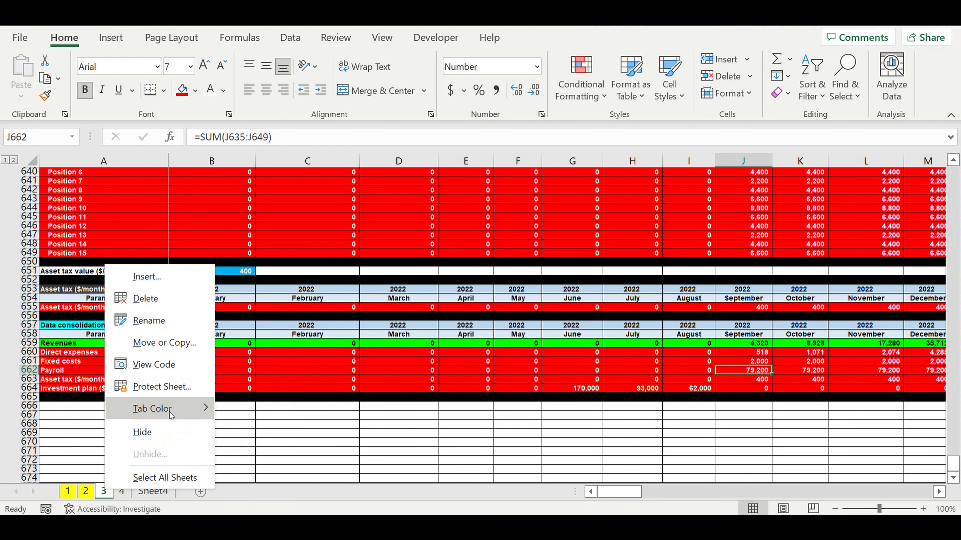
mouse_move(152, 408)
left_click(260, 413)
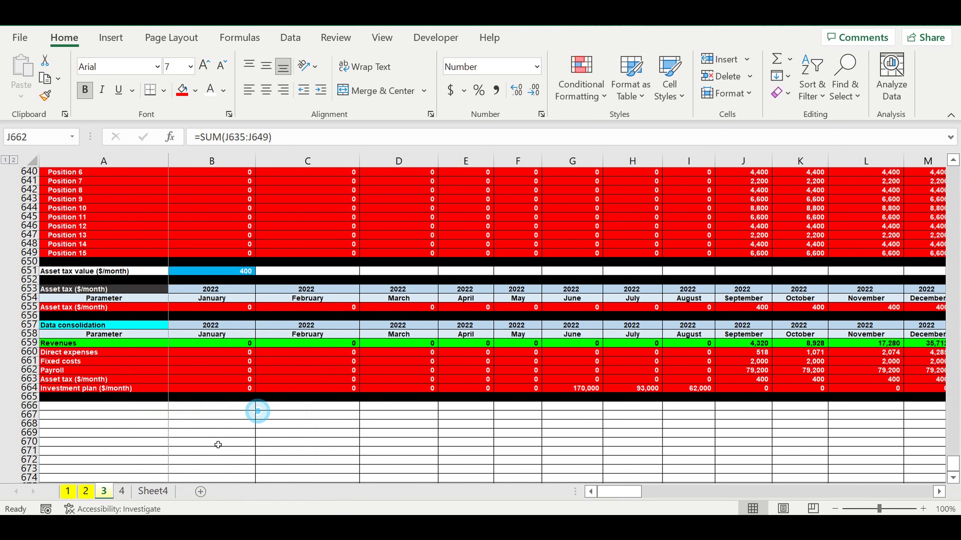
right_click(122, 491)
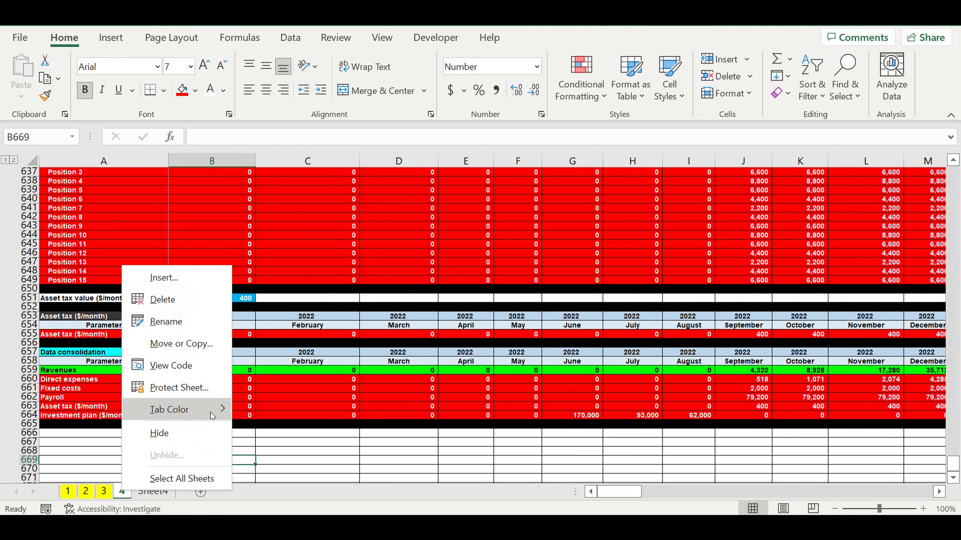
mouse_move(186, 412)
left_click(280, 413)
Set the tab color of the blank Sheet4 to standard light blue.
left_click(150, 492)
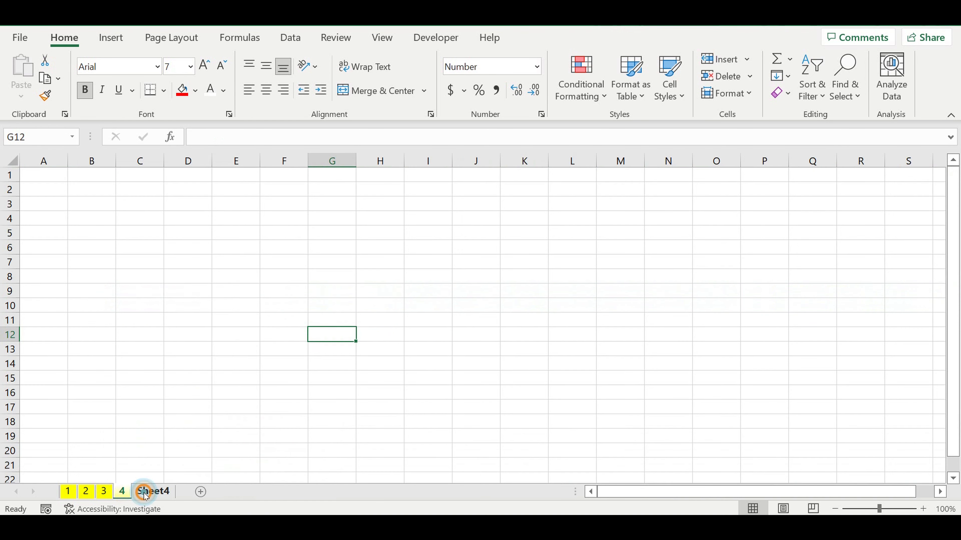
right_click(147, 492)
mouse_move(204, 416)
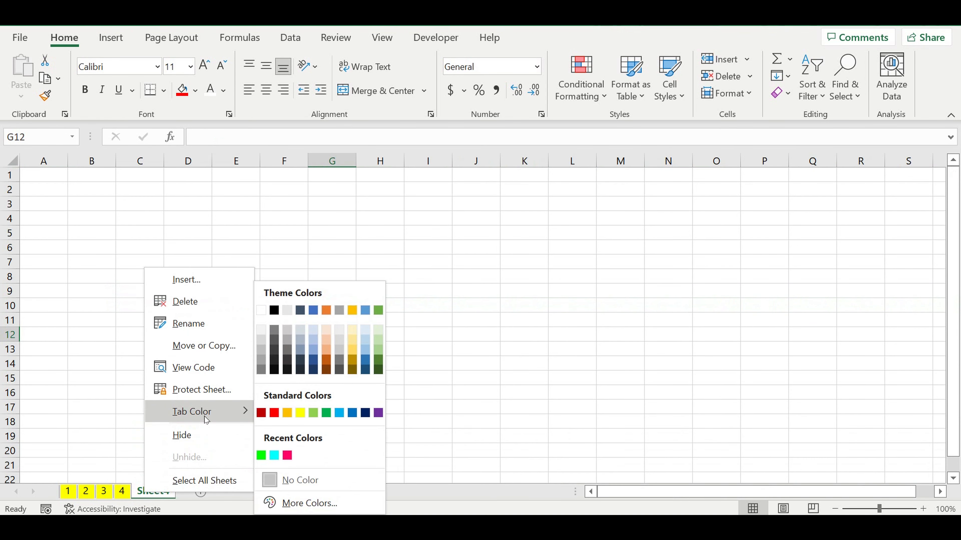
left_click(332, 415)
left_click(293, 405)
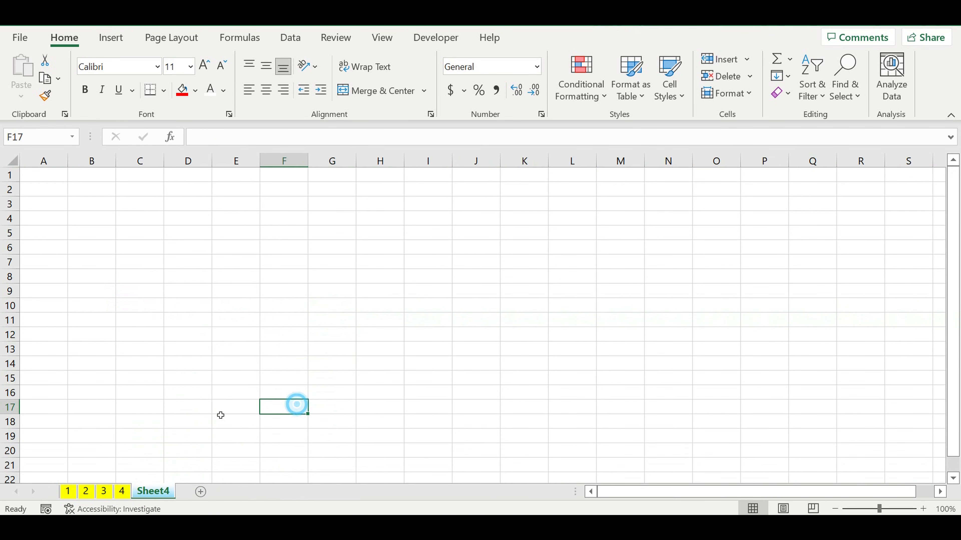
Set the font size of all cells on Sheet4 to 7.
left_click(11, 159)
left_click(181, 68)
type("7")
key("Return")
left_click(236, 267)
Format all Sheet4 cells with all borders and bold Arial text.
left_click(13, 160)
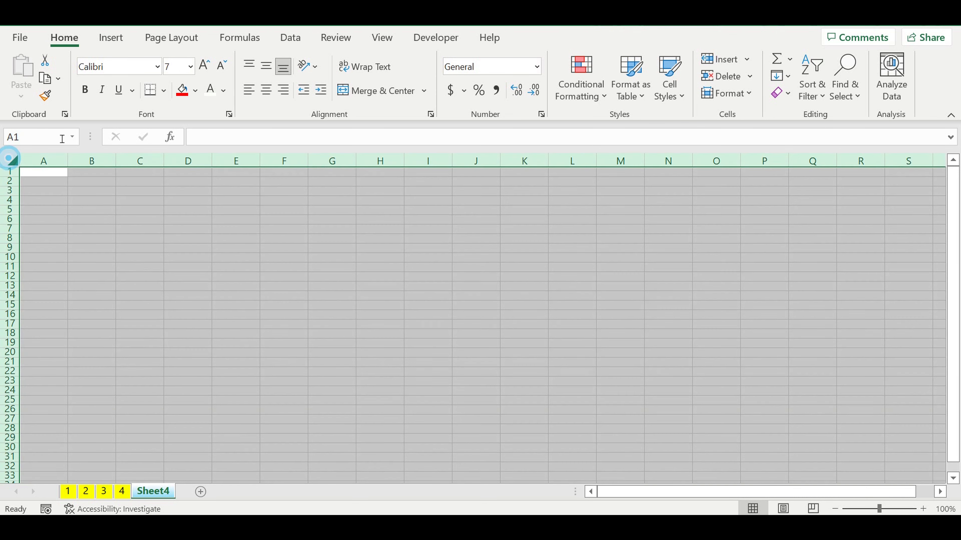
left_click(163, 90)
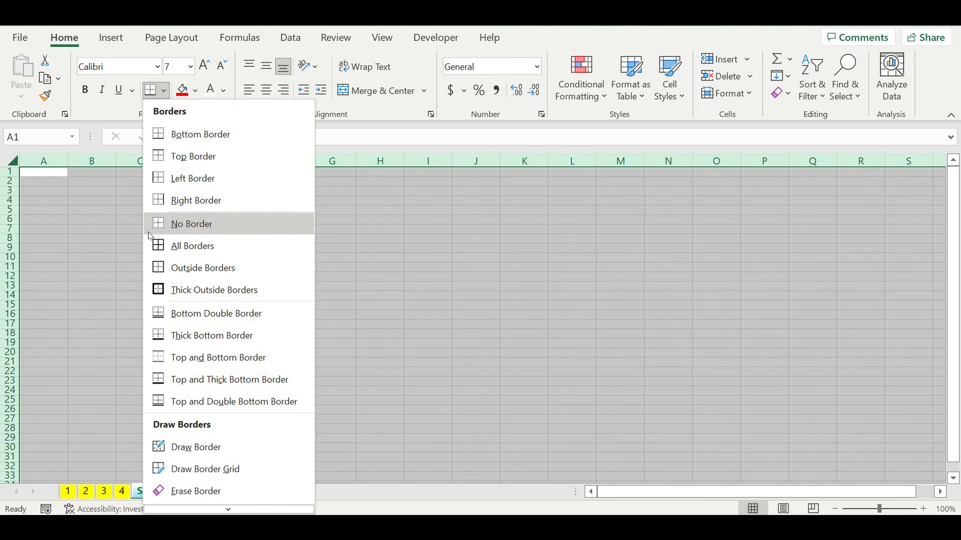
left_click(185, 246)
left_click(85, 91)
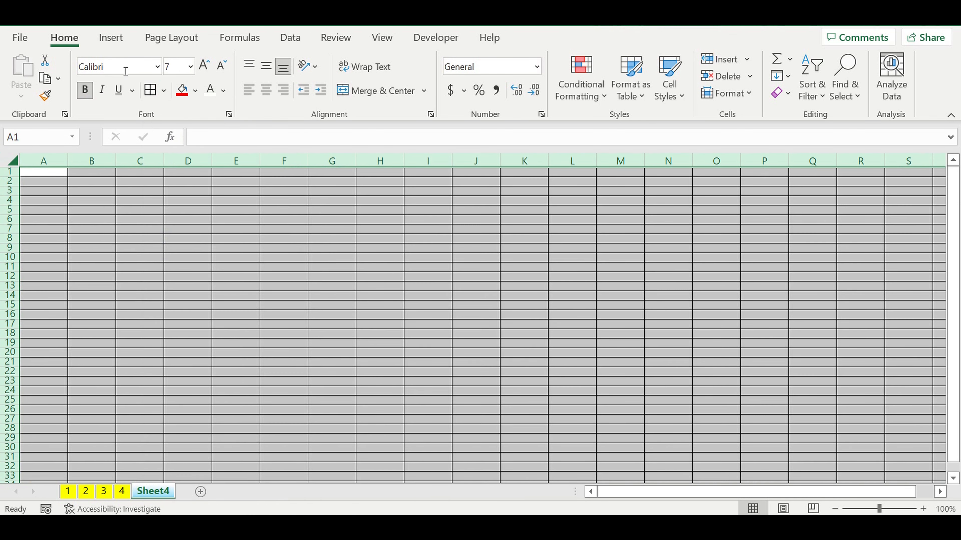
left_click(126, 69)
type("Arial")
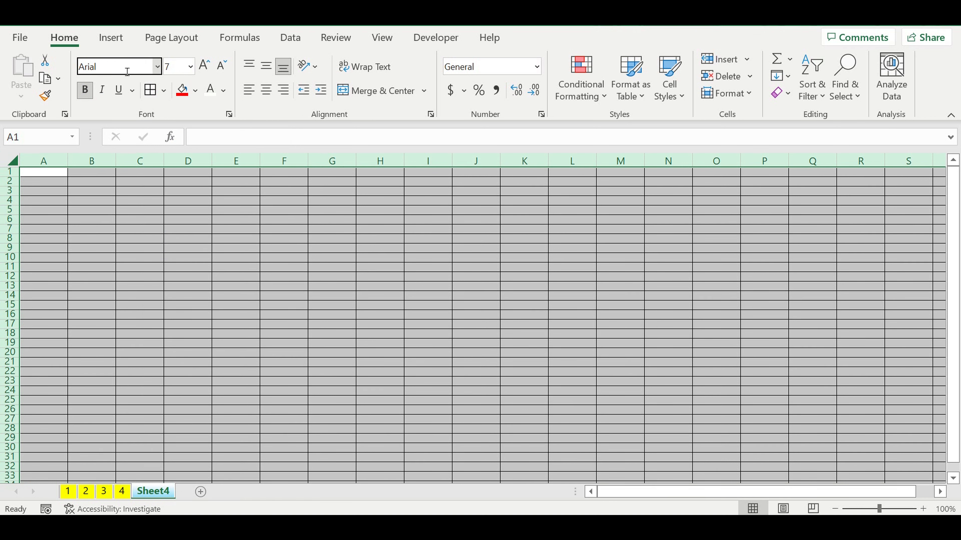
key("Return")
Format all Sheet4 cells as Number with 0 decimal places, a 1000 separator and negatives in red parentheses.
right_click(100, 243)
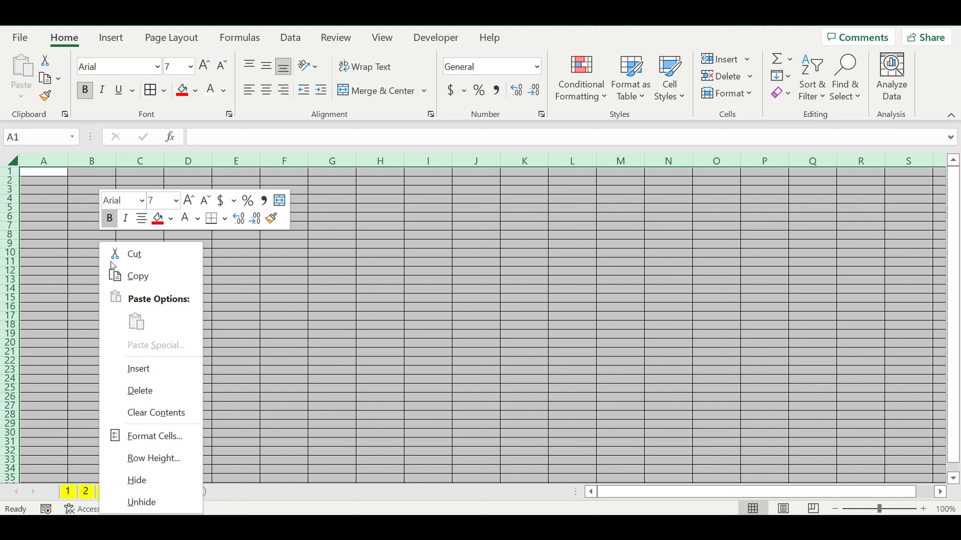
left_click(146, 439)
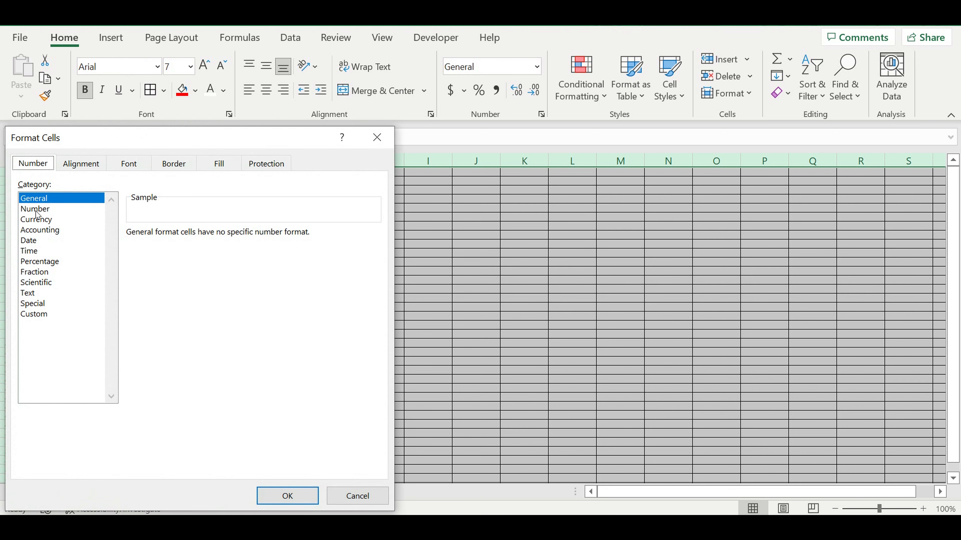
left_click(36, 209)
left_click(227, 237)
left_click(227, 237)
left_click(145, 256)
left_click(148, 316)
left_click(290, 494)
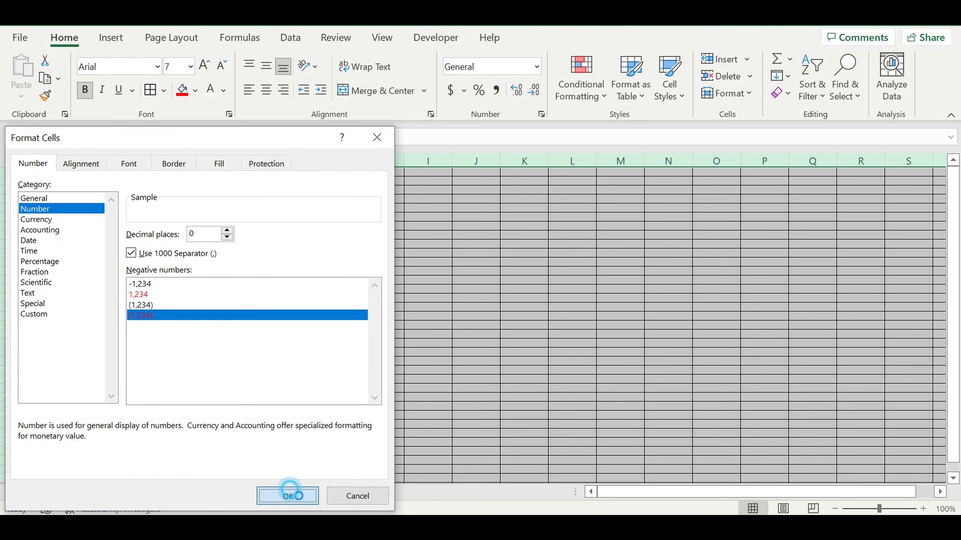
left_click(247, 299)
Widen column A of Sheet4 and link A1 to cell A1 of sheet 1 with ='1'!A1.
left_click(82, 207)
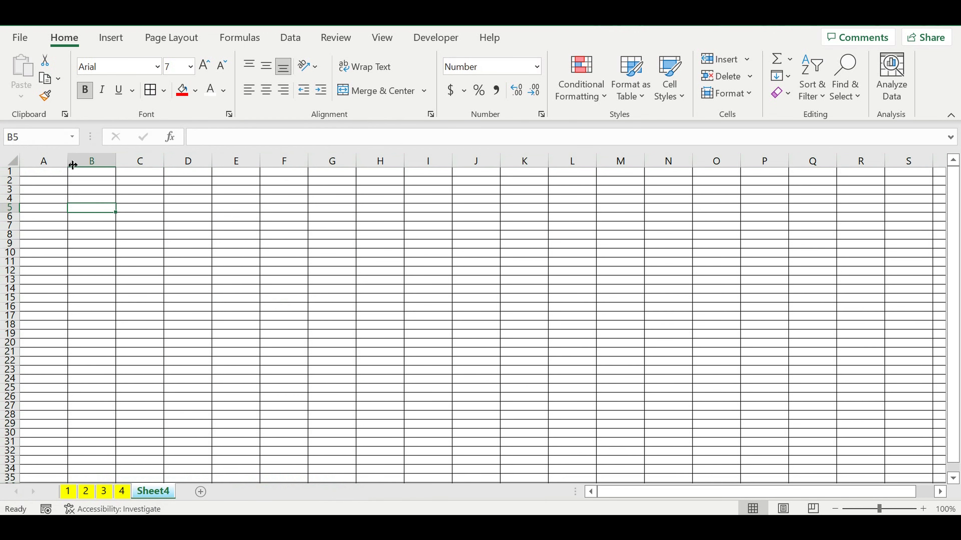
left_click_drag(68, 162, 93, 161)
left_click(47, 173)
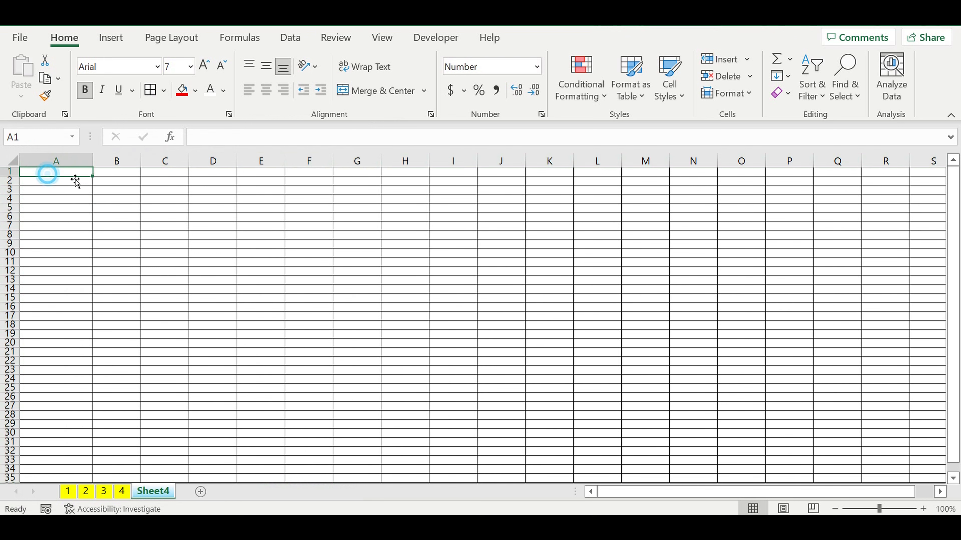
type("=")
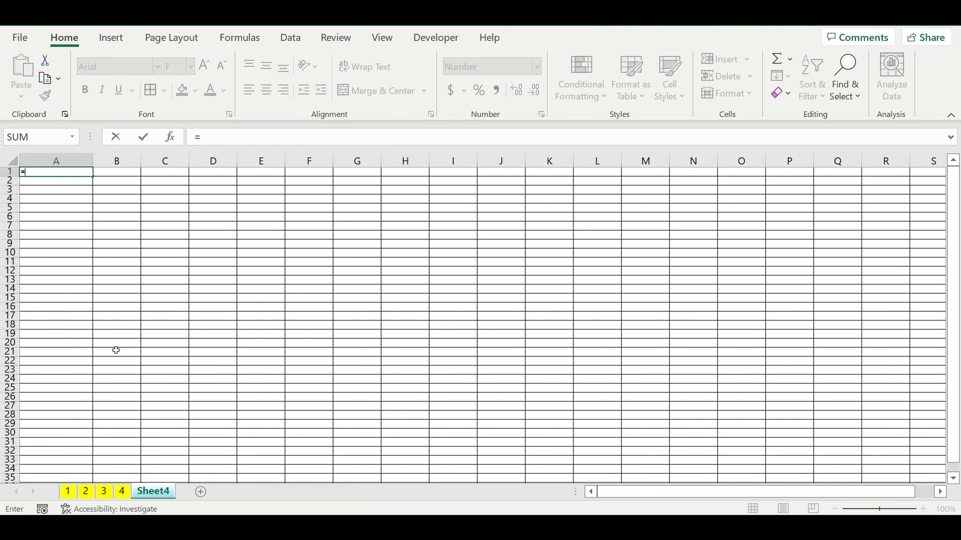
left_click(68, 491)
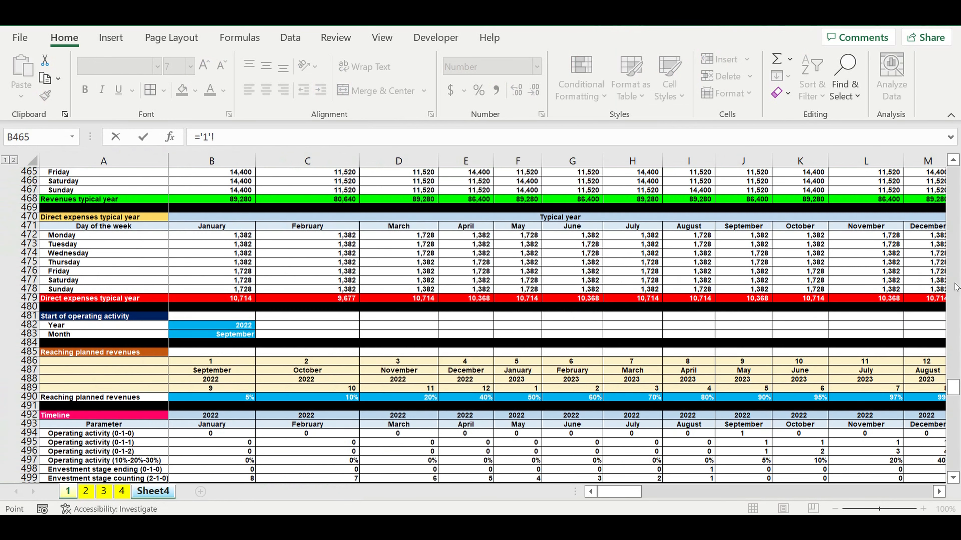
left_click_drag(952, 394, 933, 65)
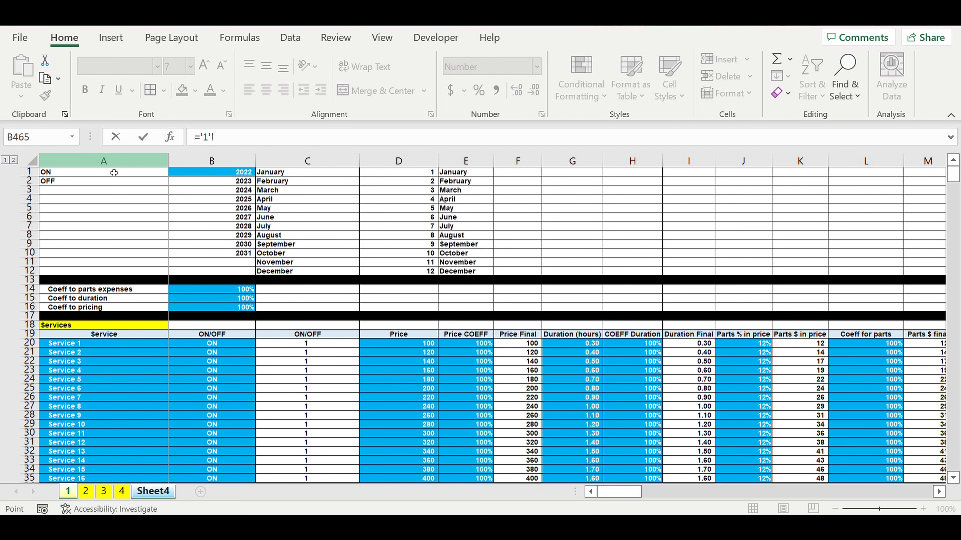
left_click(105, 176)
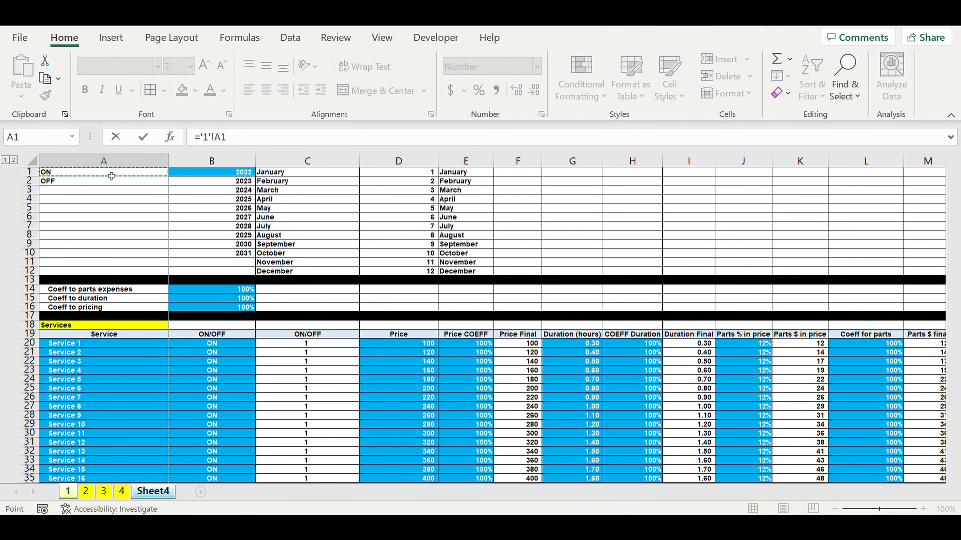
key("ctrl+Return")
Fill the A1 link formula across A1:H13, then check the linked years and months in columns B, C and E.
left_click(75, 170)
left_click_drag(92, 177, 401, 295)
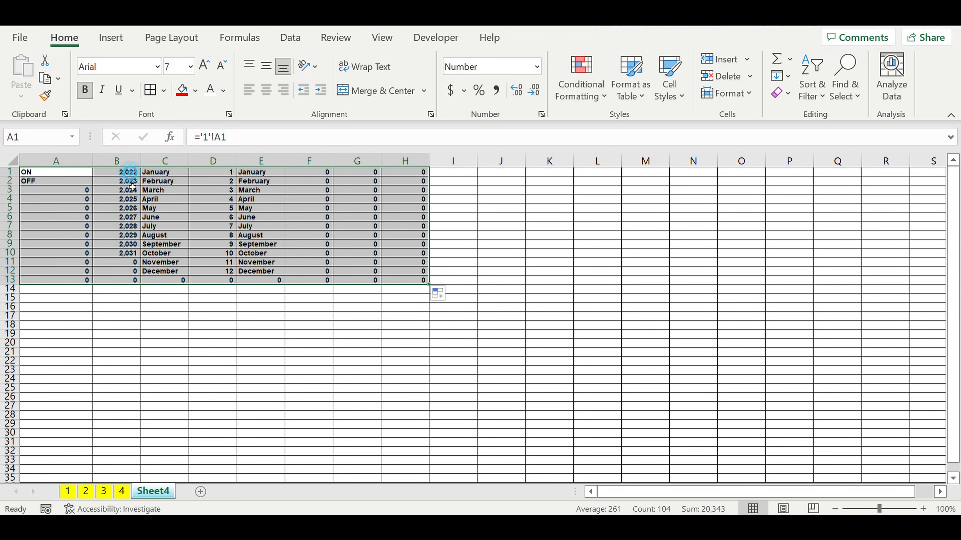
left_click_drag(129, 172, 126, 252)
left_click_drag(163, 173, 166, 271)
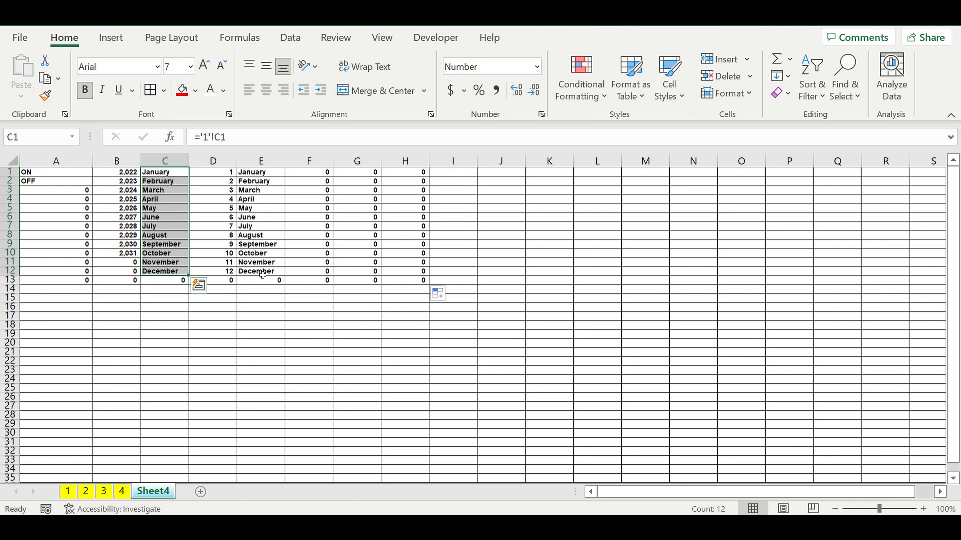
left_click(264, 265)
Clear the surplus zero links in F1:H13 and A13:E13.
left_click(414, 281)
left_click_drag(358, 229, 312, 178)
key("Delete")
left_click_drag(264, 283, 61, 282)
key("Delete")
Clear the surplus zero links in A3:A12 and B11:B12.
left_click(77, 196)
left_click_drag(77, 196, 71, 271)
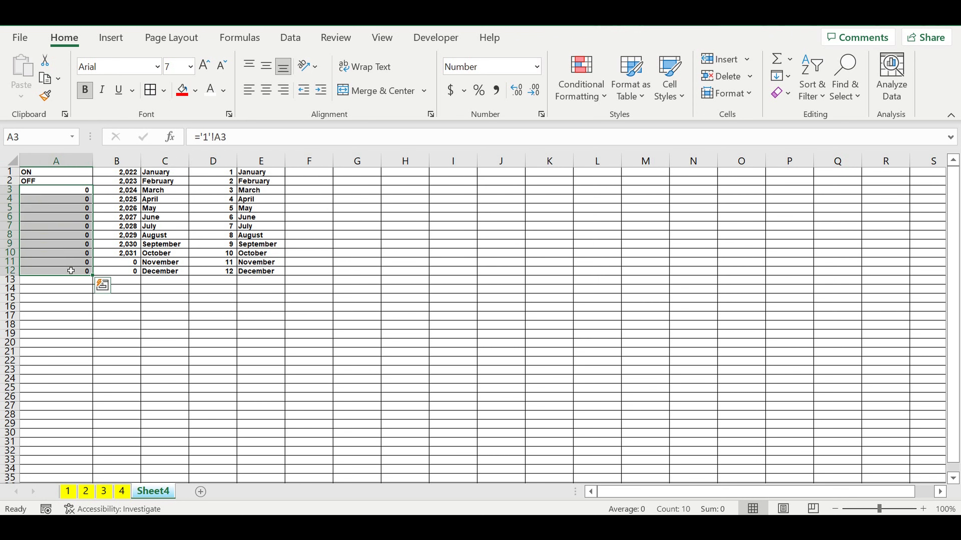
key("Delete")
left_click_drag(118, 261, 118, 275)
key("Delete")
left_click(123, 305)
Remove the 1000 separator from the years in B1:B10.
left_click_drag(115, 172, 124, 257)
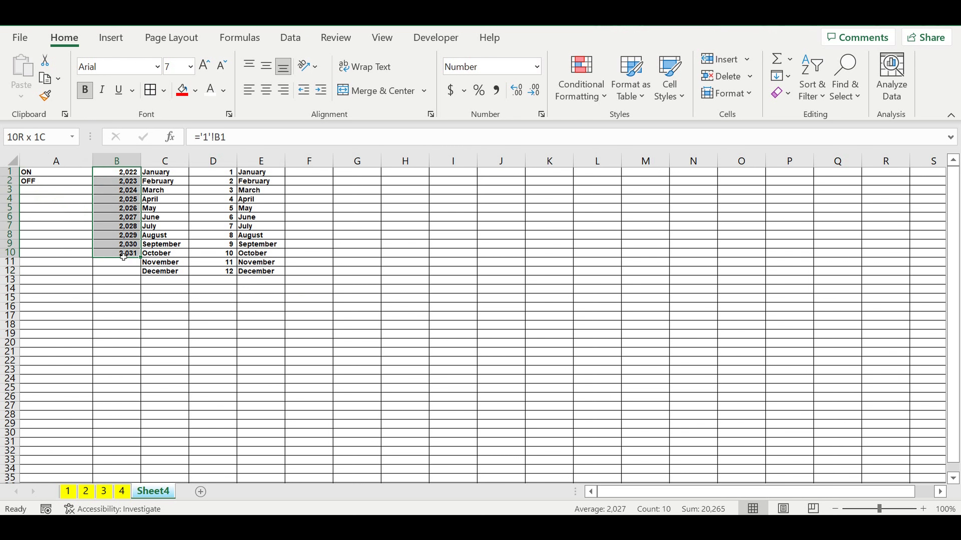
right_click(119, 206)
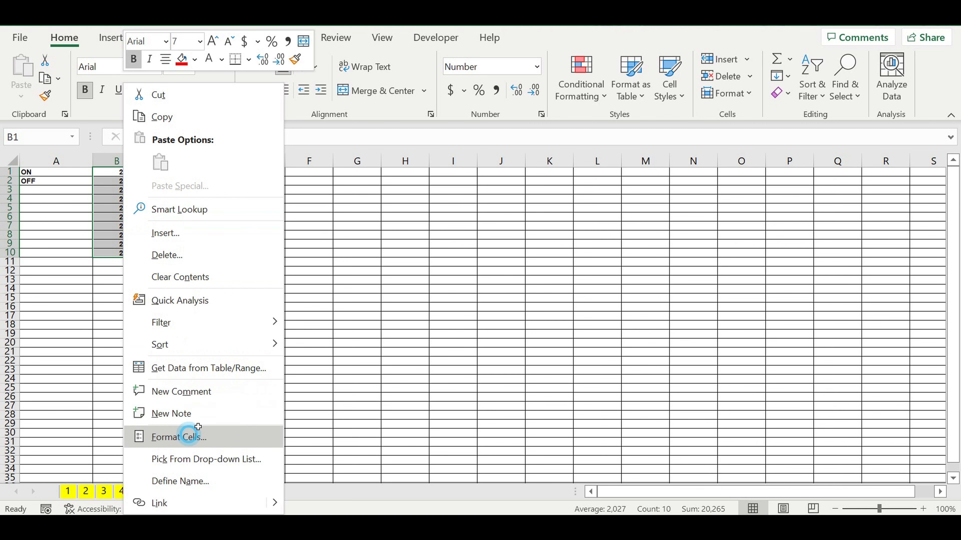
left_click(192, 436)
left_click(131, 253)
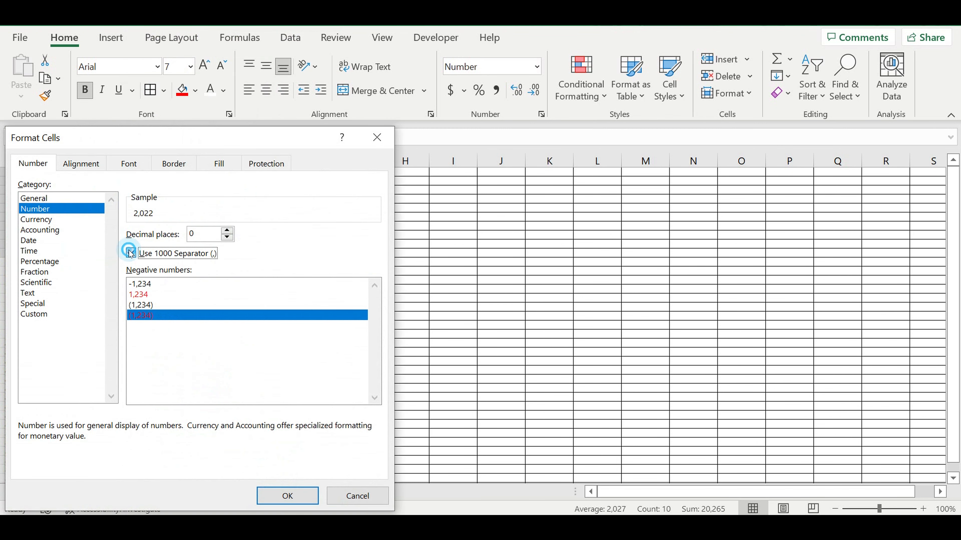
left_click(287, 495)
left_click(281, 338)
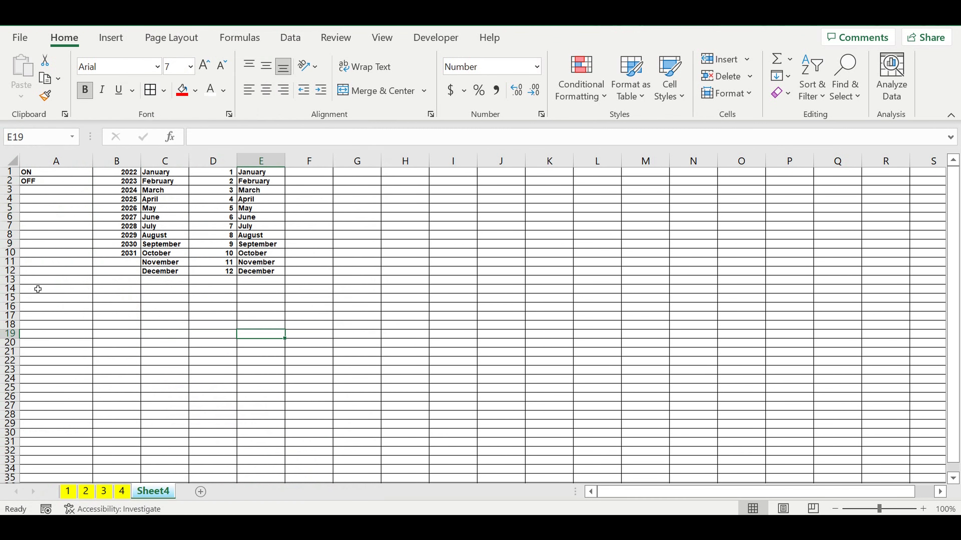
Fill the whole of row 13 with black as a divider below the linked lists.
left_click(10, 280)
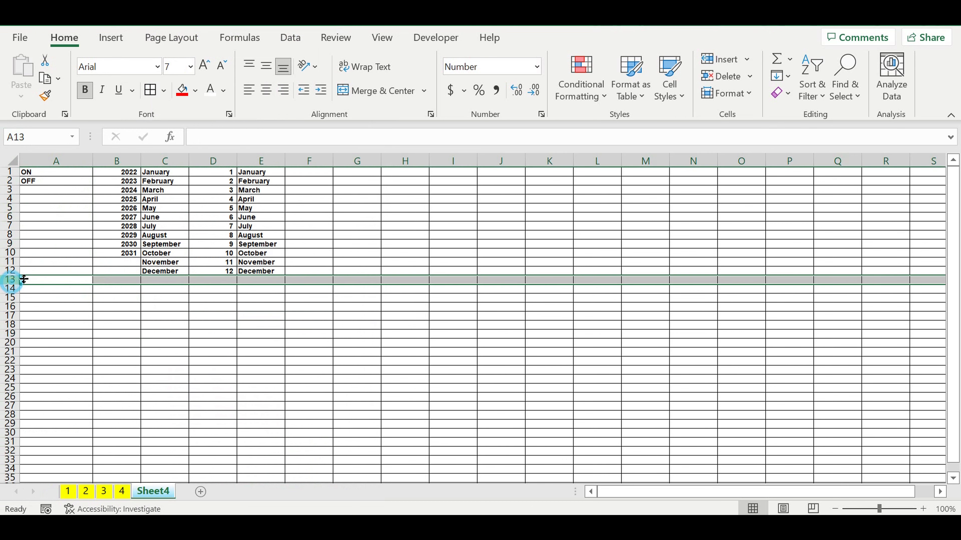
left_click(195, 90)
left_click(201, 131)
left_click(347, 324)
left_click(135, 321)
Enter the labels Core in A14 and Workplace in A15.
left_click(78, 292)
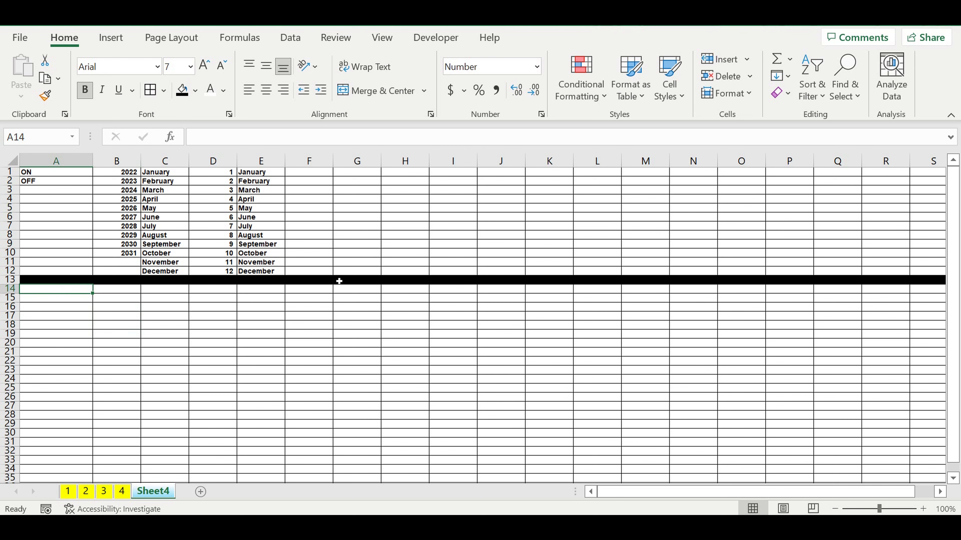
type("Core")
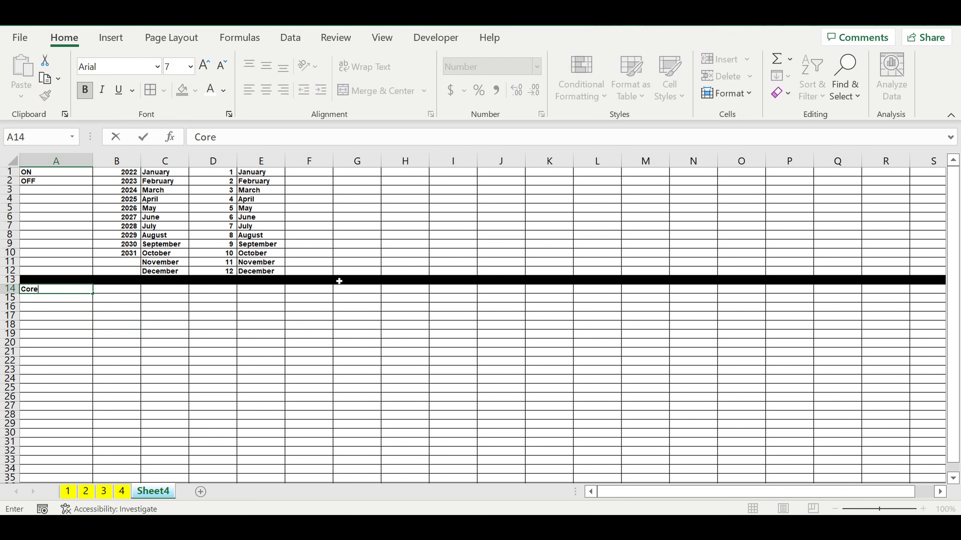
key("Return")
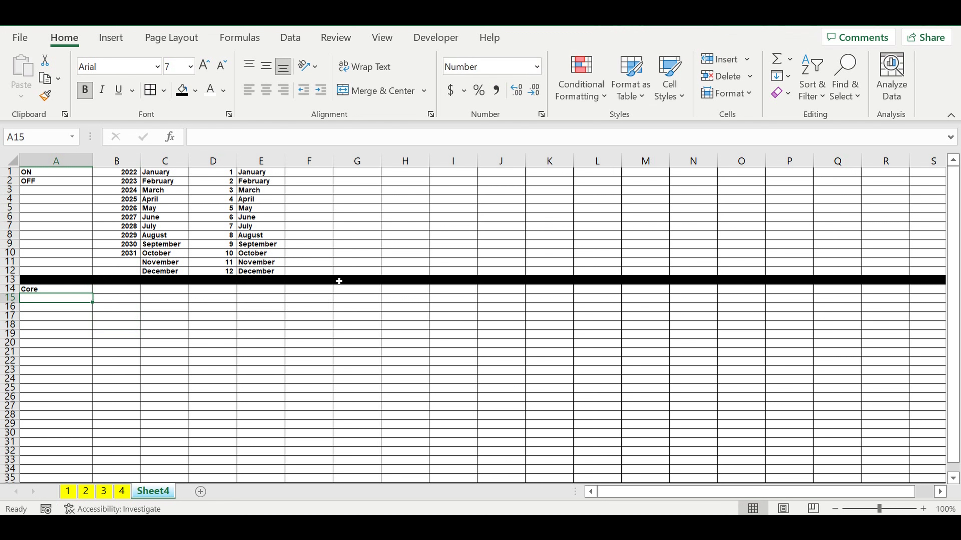
type("Wo")
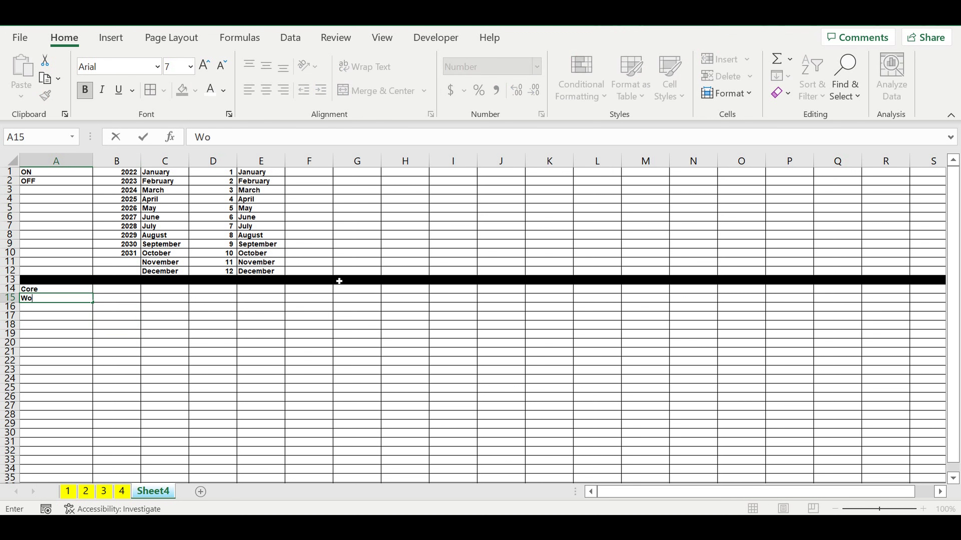
type("rkplace")
key("Return")
List Workplace 1 to Workplace 4 down A16:A19 as a filled series and right-align the labels.
type("Workplace")
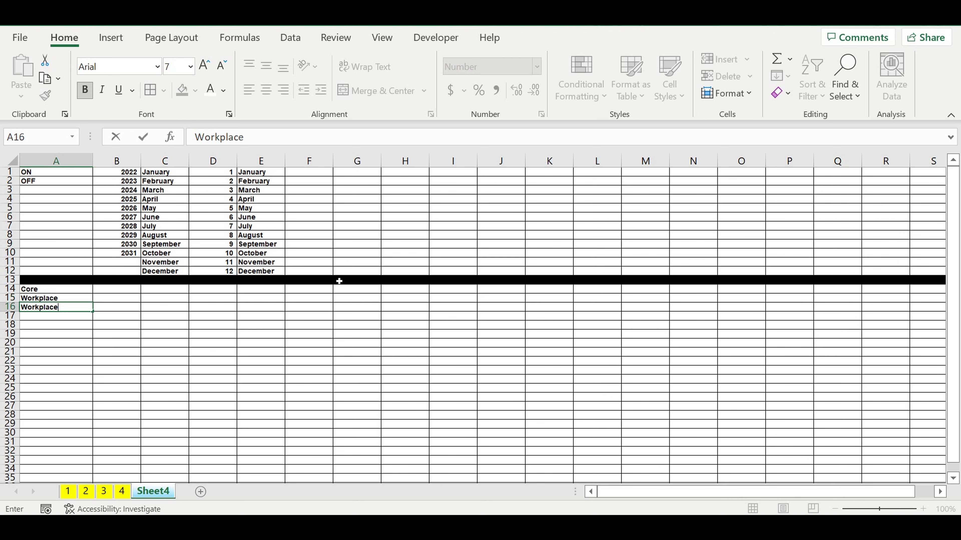
key("Return")
left_click(66, 298)
left_click(70, 308)
left_click_drag(94, 314, 90, 338)
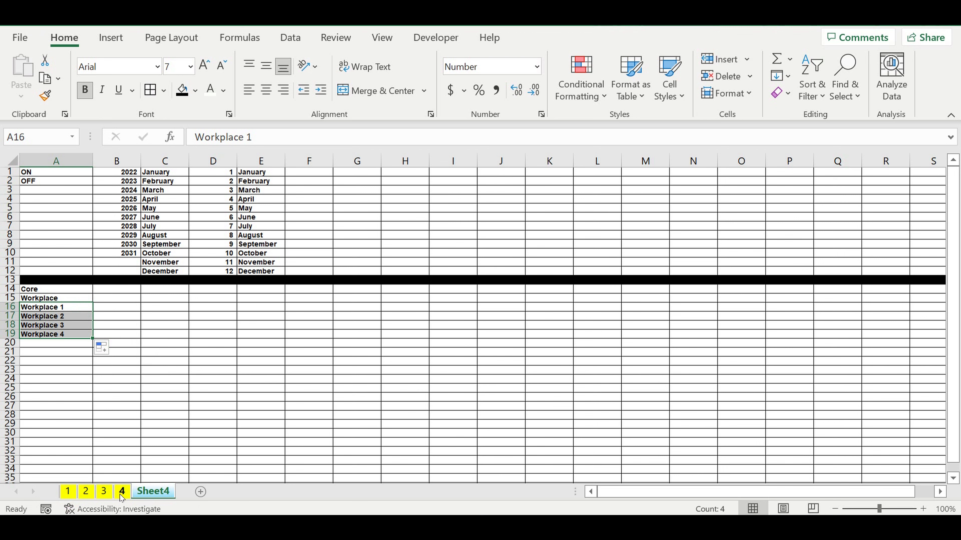
left_click(283, 90)
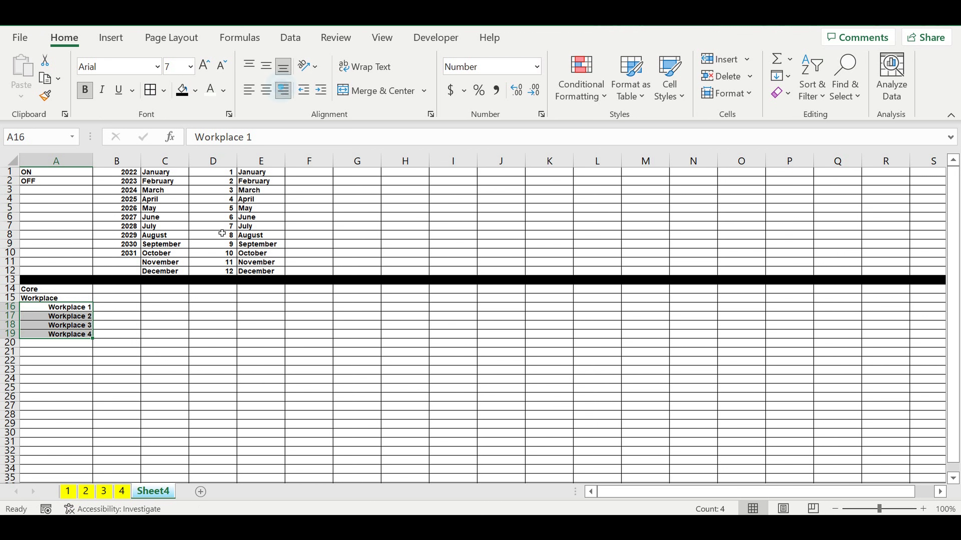
Left-align the Workplace 1 to Workplace 4 labels in A16:A19 and indent them.
left_click(257, 91)
left_click(321, 90)
left_click(128, 307)
left_click(57, 289)
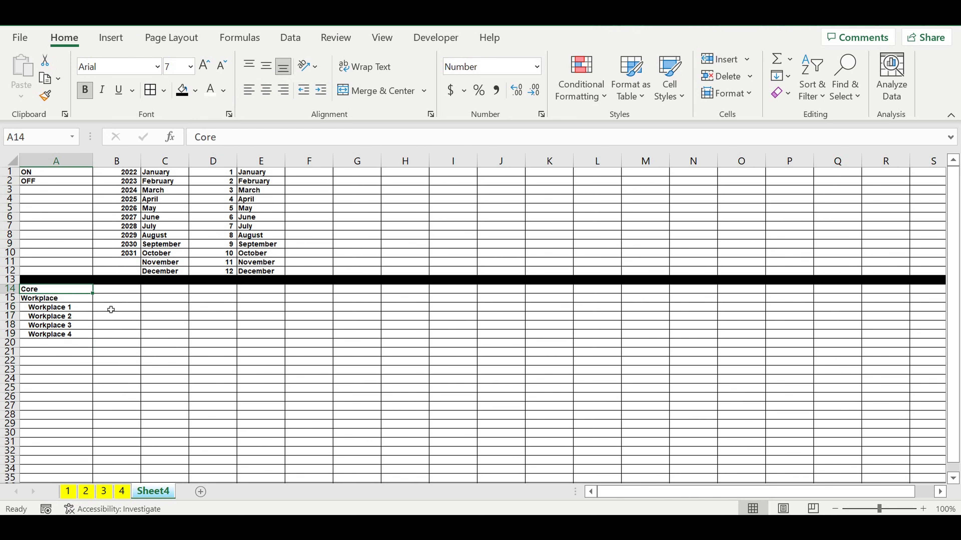
Enter the column heading On/Off in B15 beside the Workplace heading.
left_click(81, 301)
left_click_drag(97, 307, 131, 307)
left_click(116, 296)
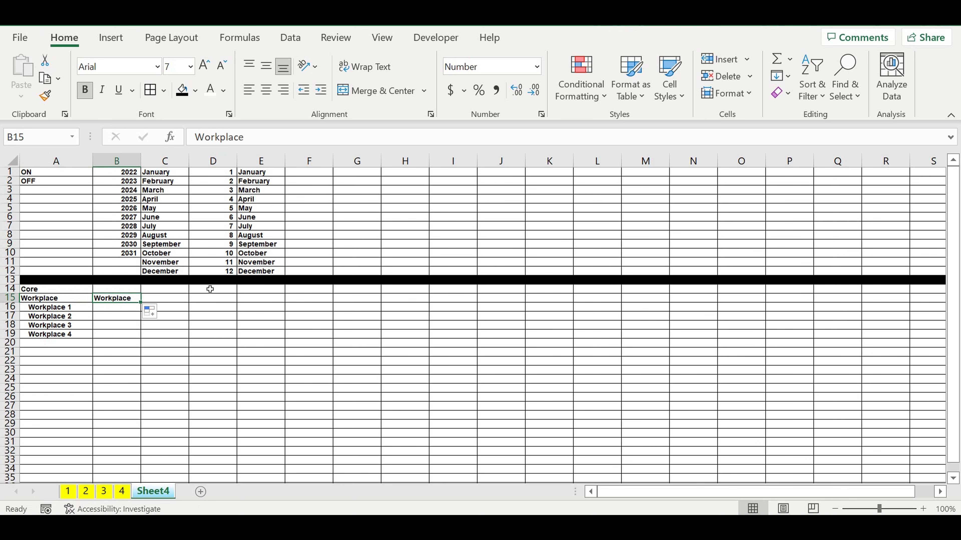
type("O")
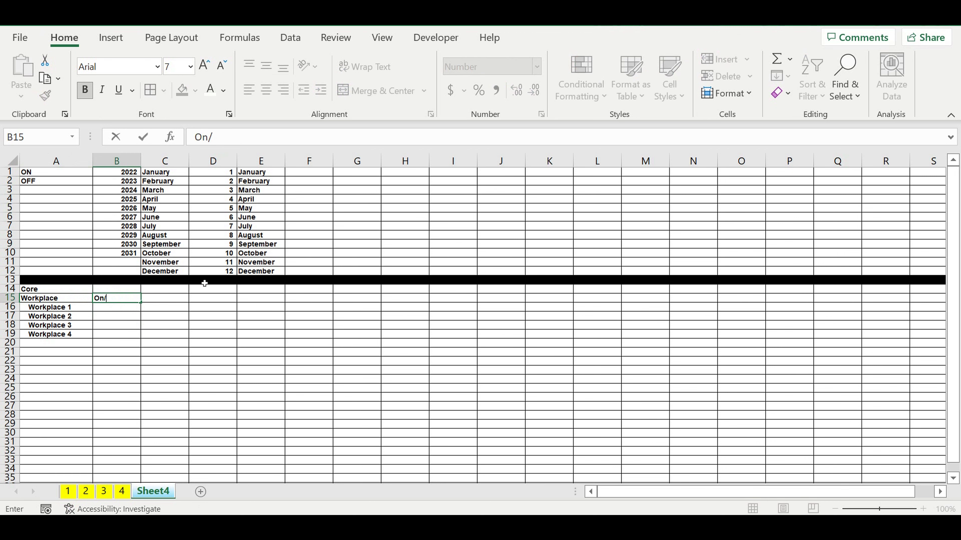
type("n/Off")
left_click(151, 335)
Add list data validation to B16 with the ON and OFF cells $A$1:$A$2 as its source.
left_click(129, 307)
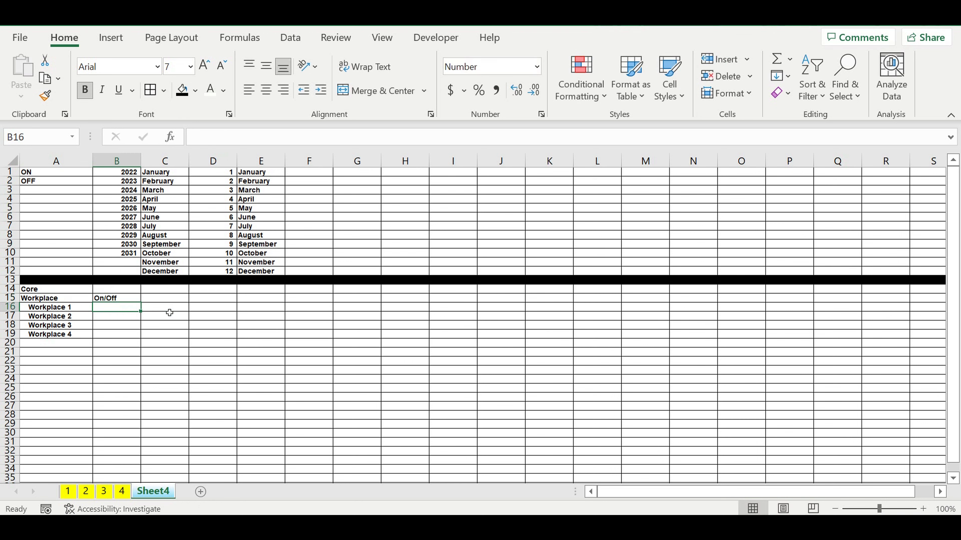
left_click(381, 37)
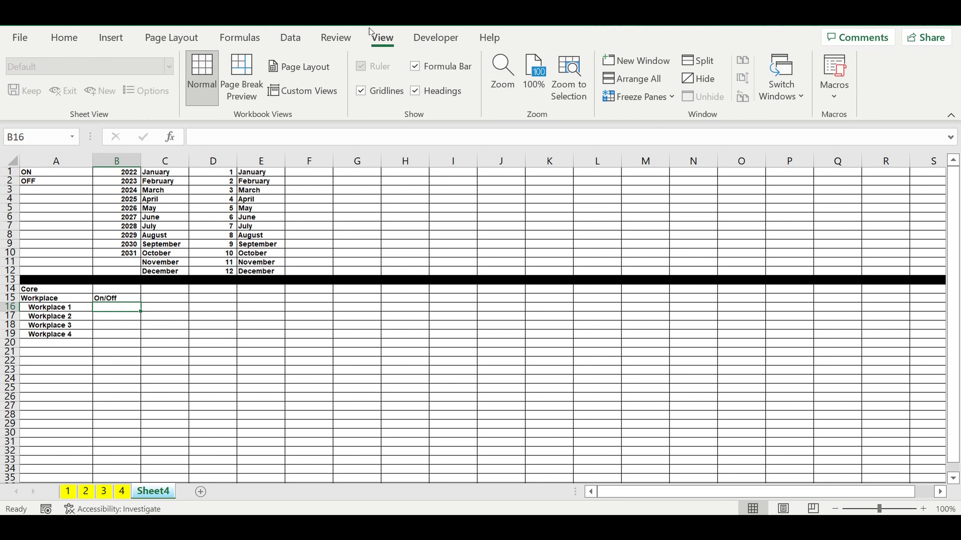
left_click(287, 39)
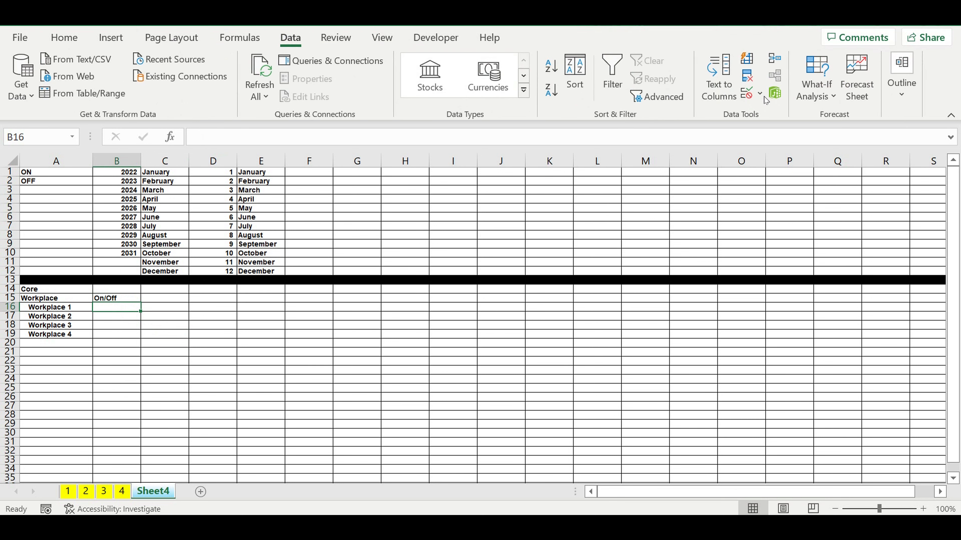
left_click(759, 93)
left_click(771, 114)
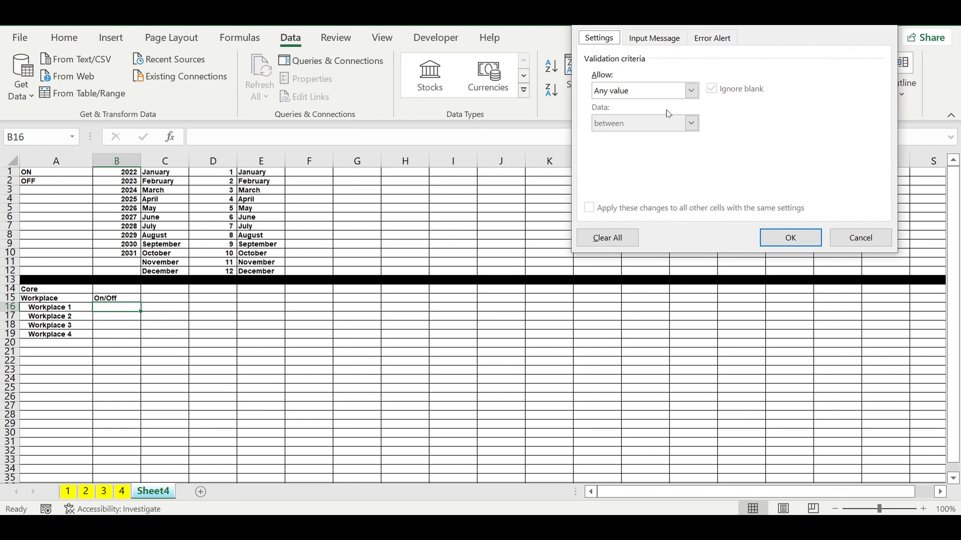
left_click(691, 91)
left_click(612, 136)
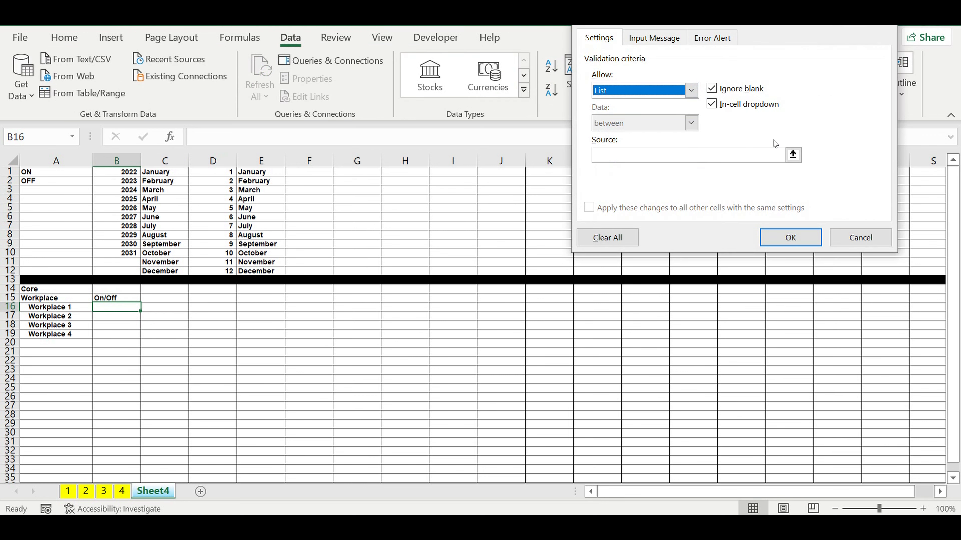
left_click(792, 155)
left_click_drag(52, 174, 54, 183)
key("Return")
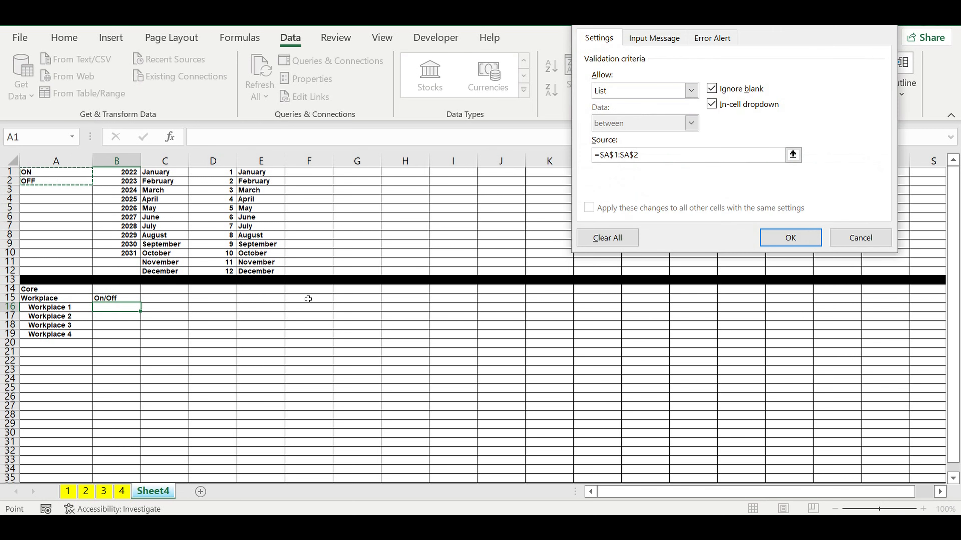
key("Return")
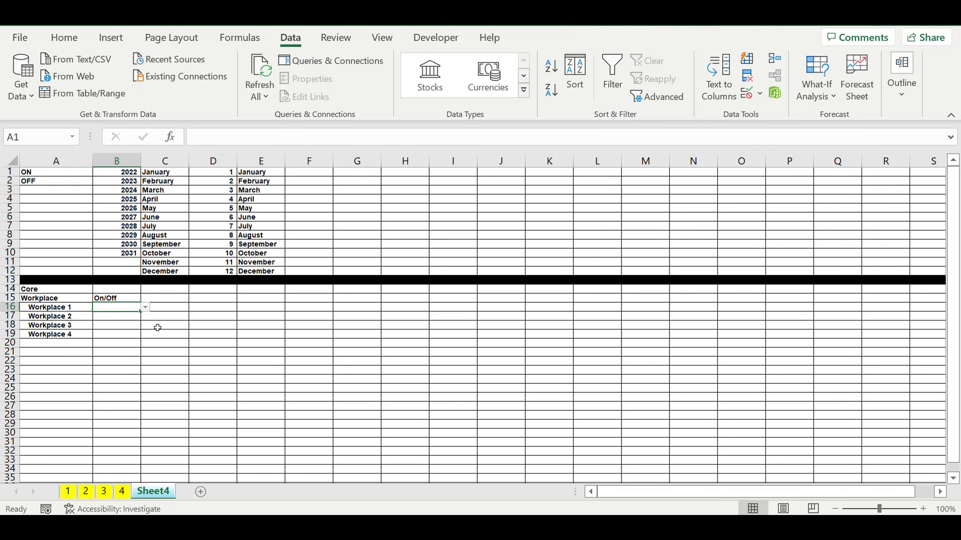
Choose ON in B16 and format the cell as centred white text on a light blue fill.
left_click(147, 308)
left_click(125, 316)
left_click(64, 37)
left_click(266, 90)
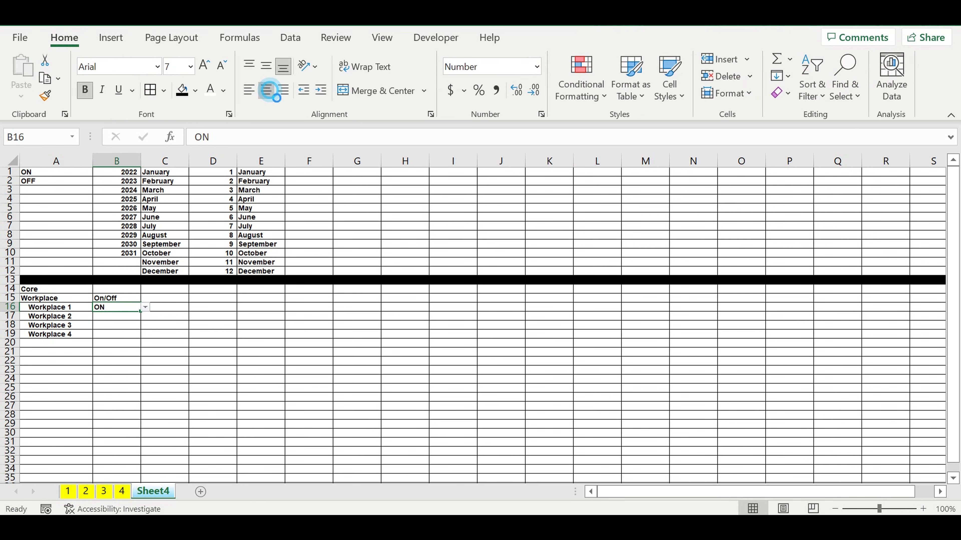
left_click(195, 90)
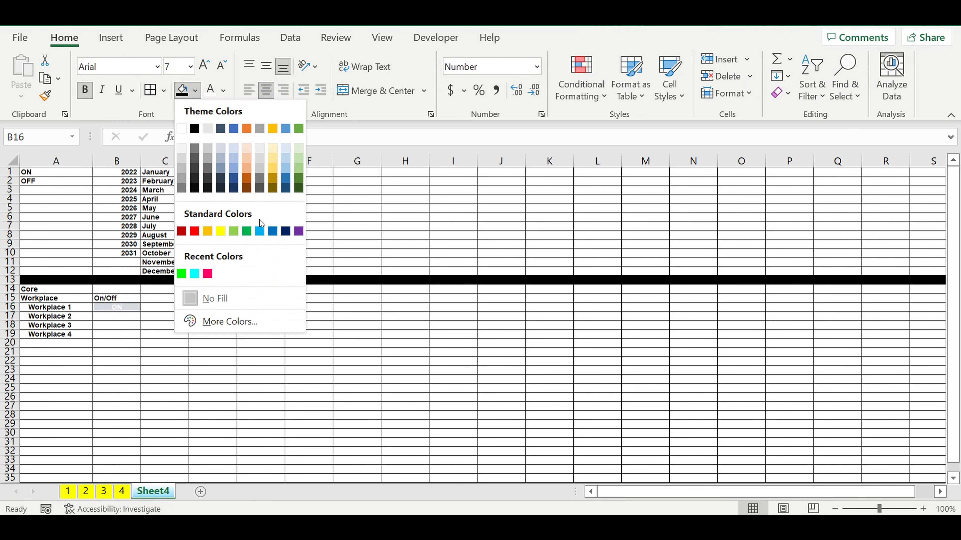
left_click(260, 231)
Give the workplace labels in A16:A19 the same light blue fill and white text.
left_click_drag(57, 309, 57, 335)
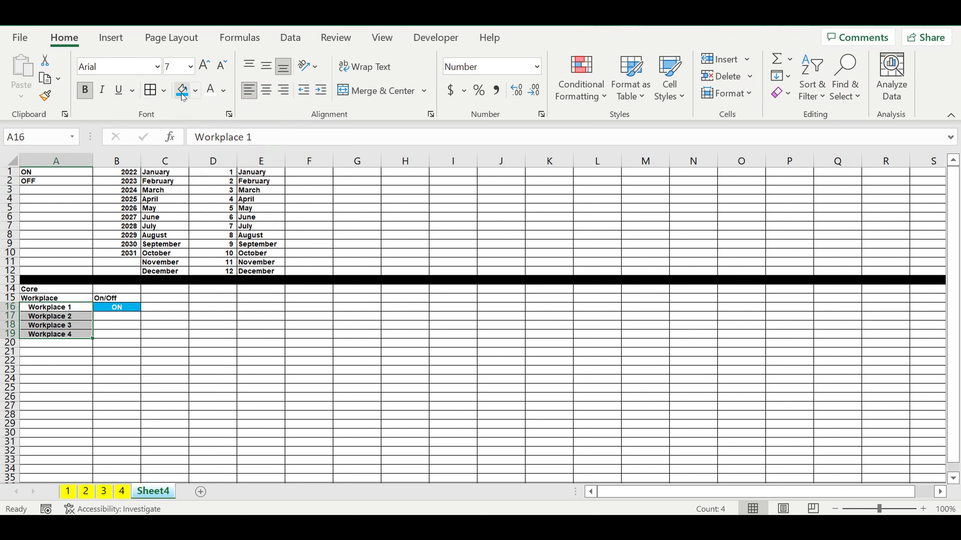
left_click(181, 89)
left_click(211, 89)
left_click(173, 344)
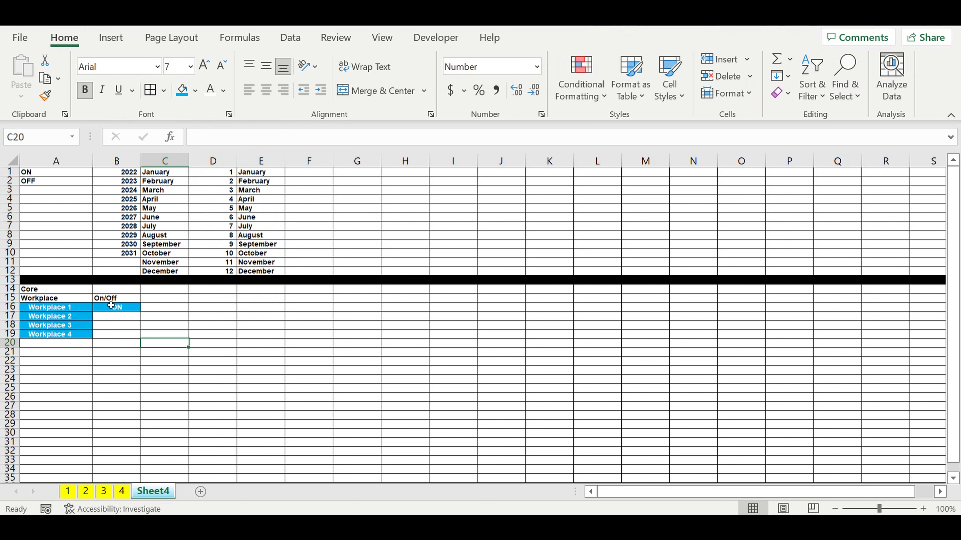
Copy the ON dropdown from B16 down to B19 so that each workplace has a switch.
left_click(110, 299)
left_click(121, 308)
left_click_drag(146, 318, 153, 343)
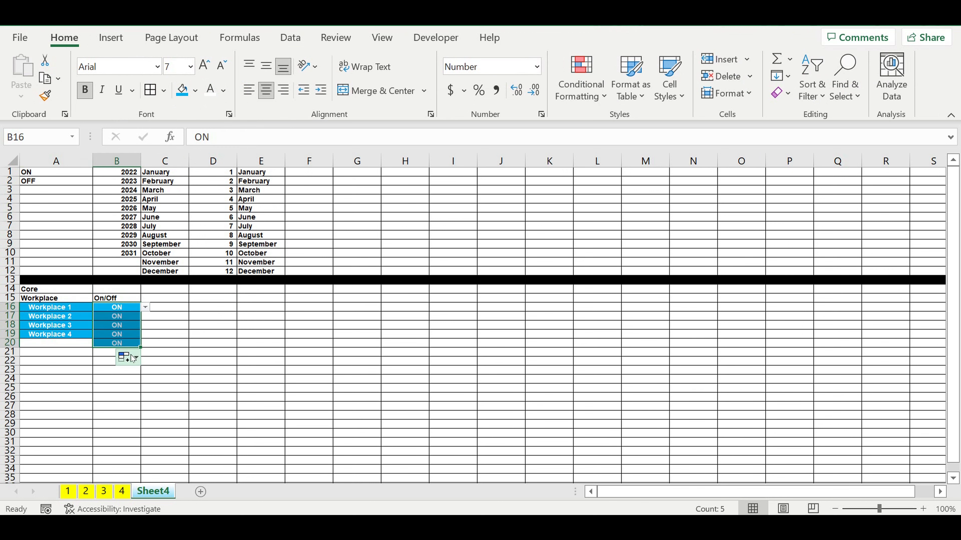
left_click(114, 361)
left_click_drag(148, 368, 157, 345)
left_click(167, 344)
left_click_drag(117, 309, 117, 333)
Centre the headings in A15:B15 and fill them with pale blue.
left_click_drag(112, 300, 72, 299)
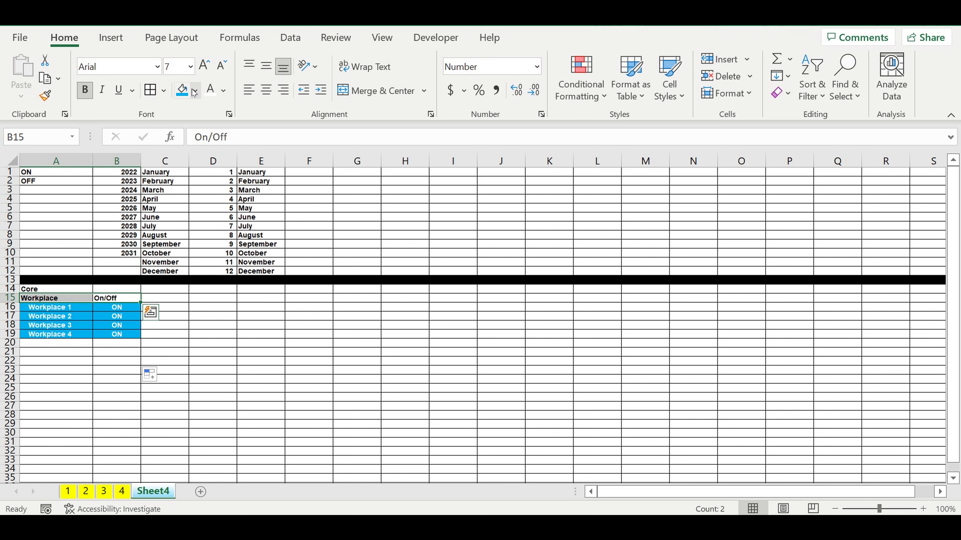
left_click(266, 90)
left_click(195, 91)
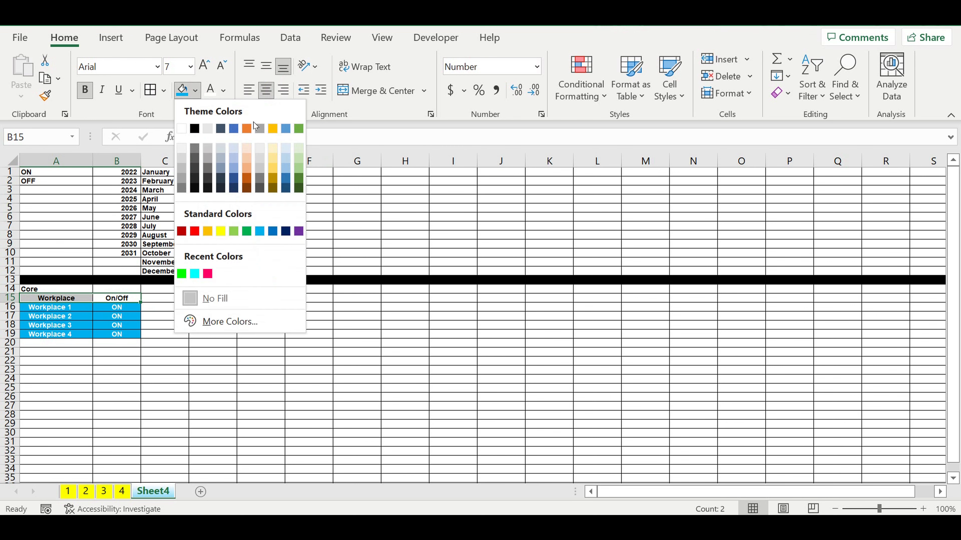
left_click(286, 148)
Fill the Core title cell A14 with orange.
left_click(80, 291)
left_click(196, 90)
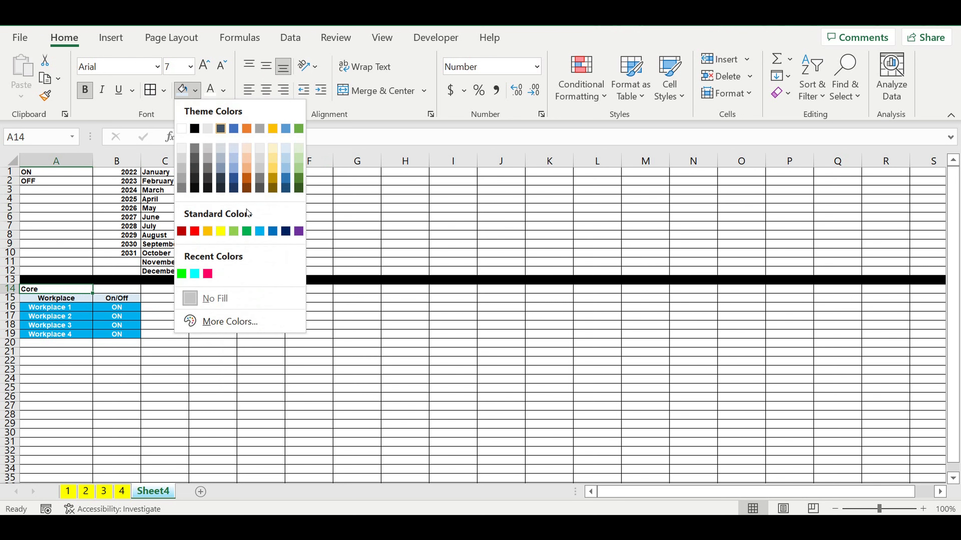
left_click(208, 231)
left_click(261, 379)
Copy the On/Off heading from B15 into C15.
left_click(128, 298)
left_click_drag(140, 302, 183, 303)
left_click(184, 303)
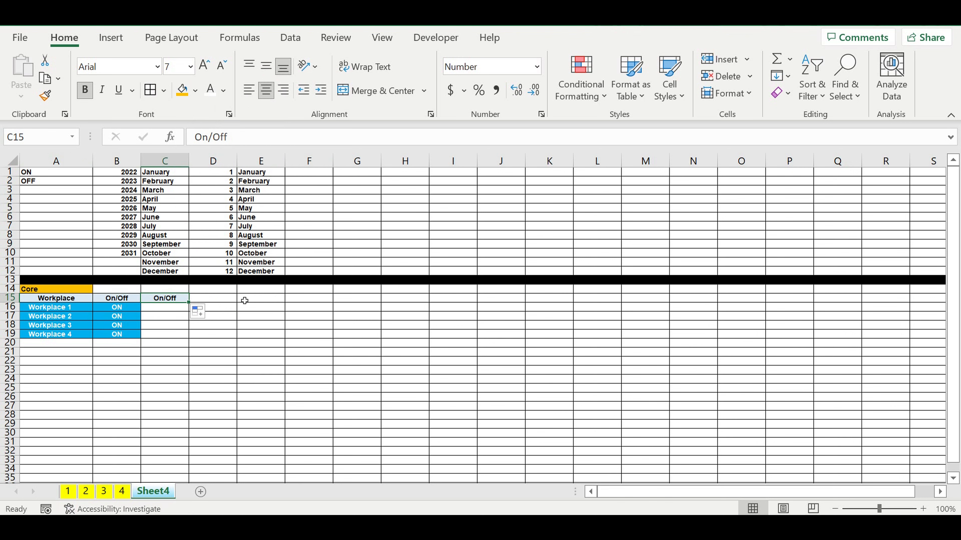
Enter the formula =IF(B16=$A$1,1,0) in C16 to turn the Workplace 1 switch into a 1/0 flag.
left_click(161, 307)
type("=if")
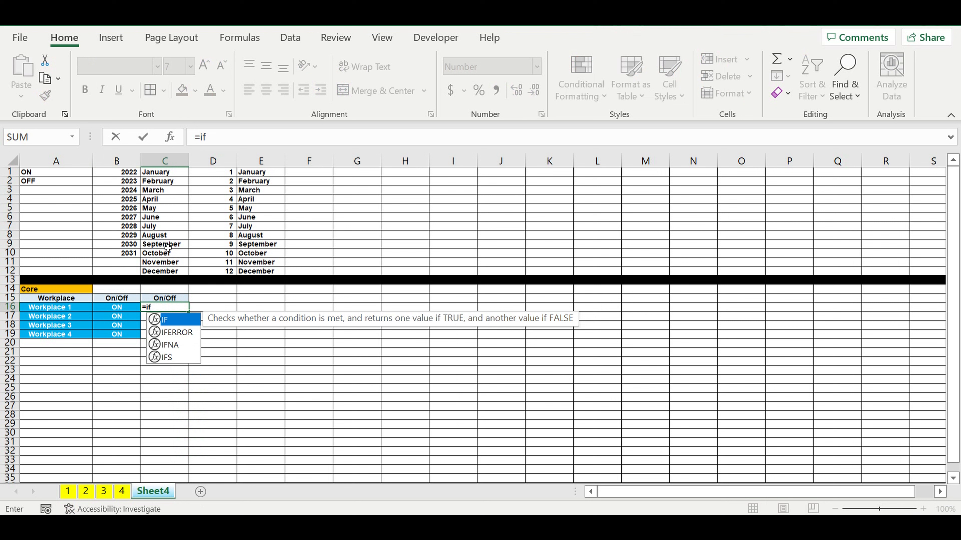
type("(")
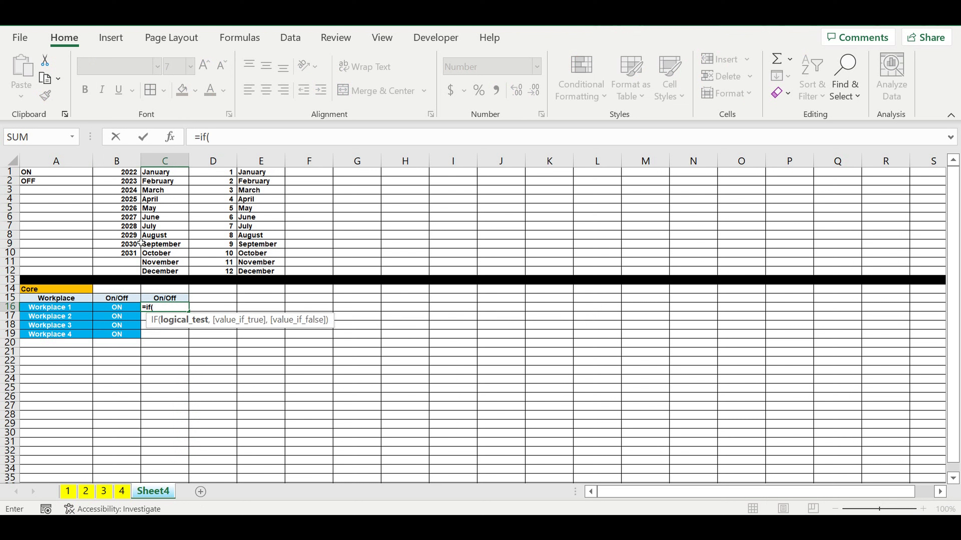
left_click(120, 308)
type("=")
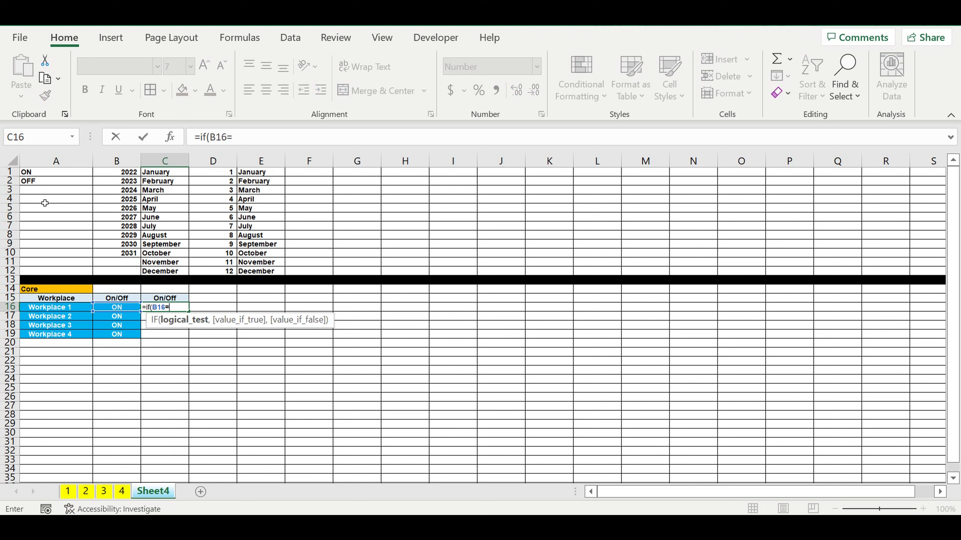
left_click(46, 177)
left_click(237, 137)
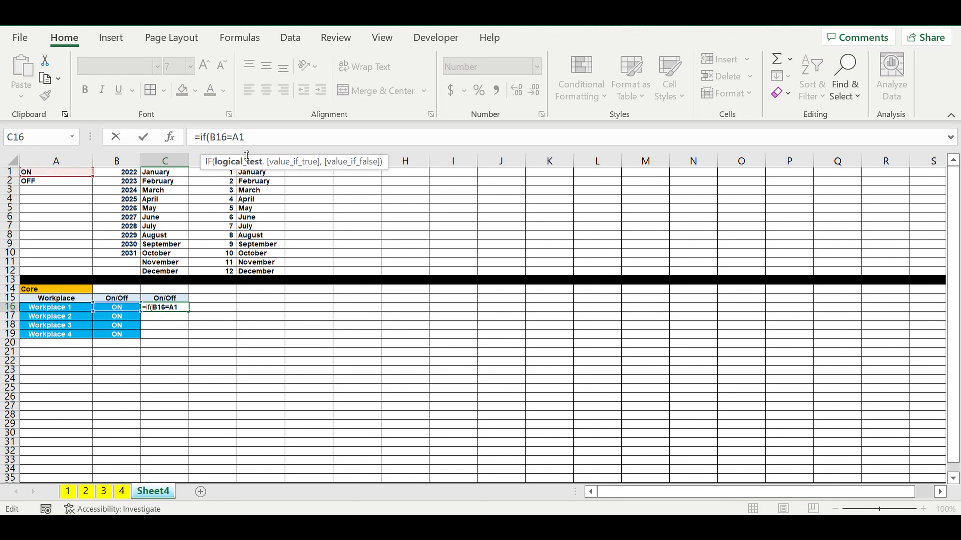
type("$")
left_click(245, 138)
left_click(286, 141)
type(",1")
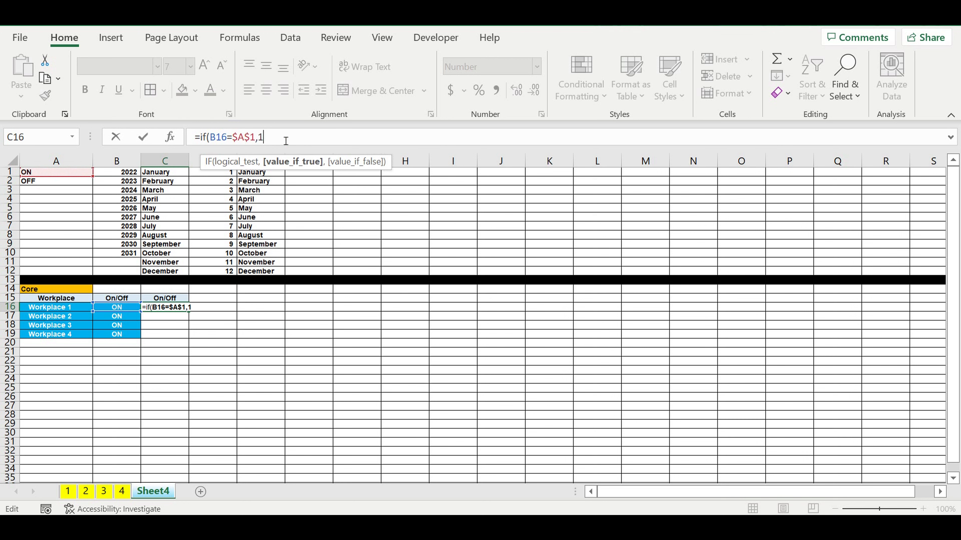
type(",0)")
key("Return")
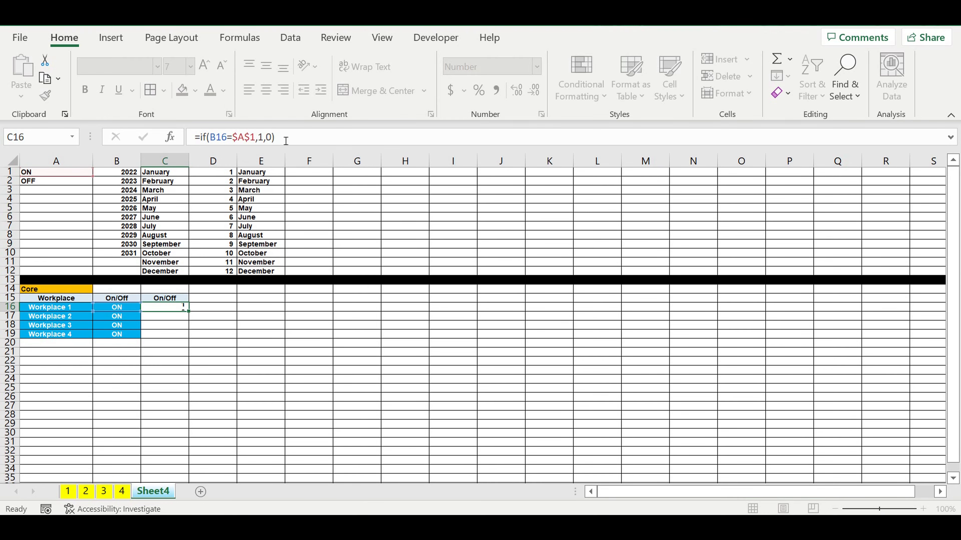
Copy the flag formula from C16 down to C19.
left_click(174, 307)
left_click_drag(188, 311, 209, 347)
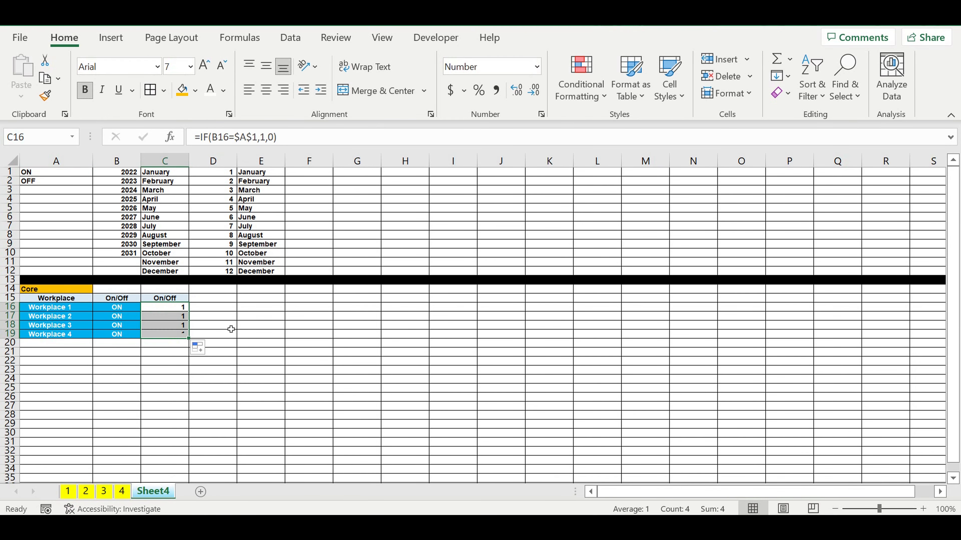
left_click(214, 307)
Test the flag formula by switching Workplace 1 in B16 to OFF and back to ON.
left_click(125, 307)
left_click(144, 307)
left_click(125, 328)
left_click(145, 307)
left_click(126, 318)
left_click(116, 317)
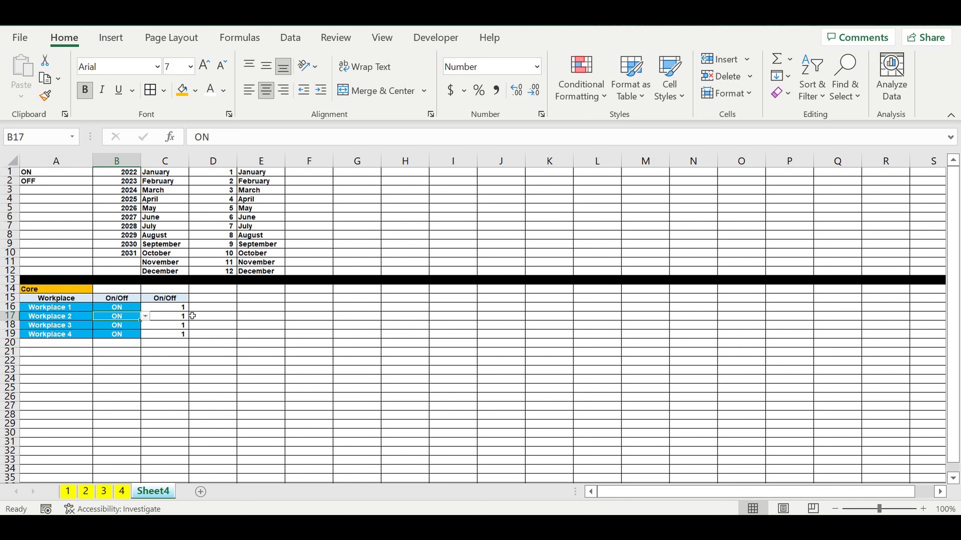
left_click(175, 309)
left_click(267, 326)
left_click(176, 302)
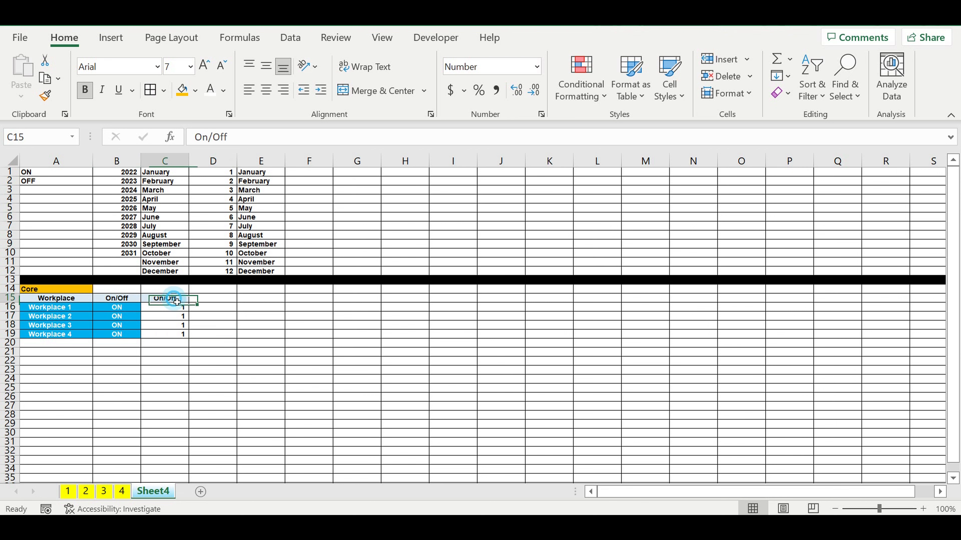
left_click(289, 310)
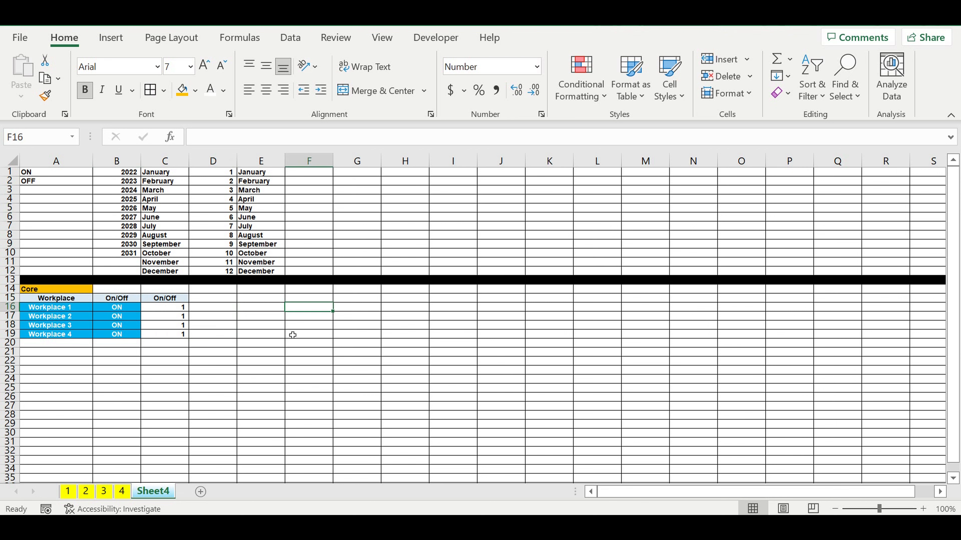
left_click(266, 343)
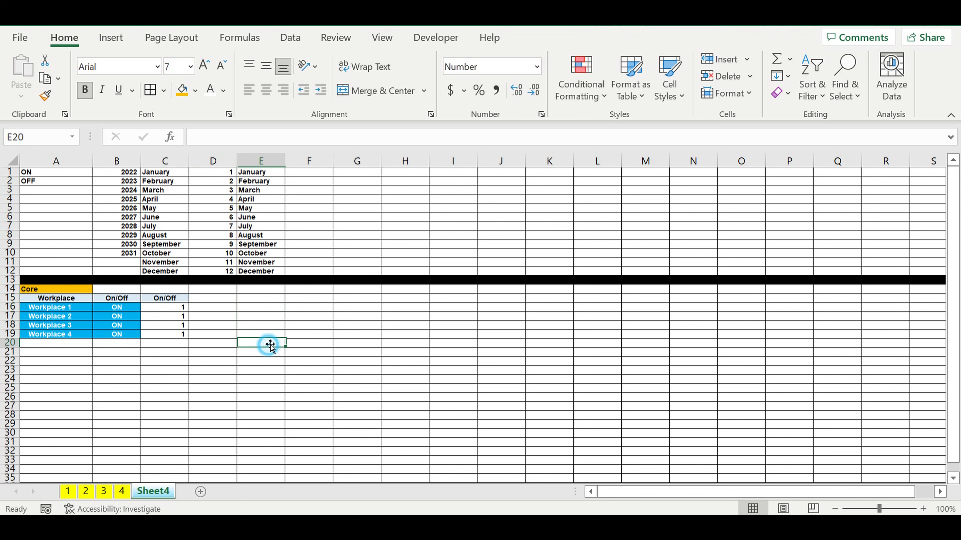
left_click(185, 301)
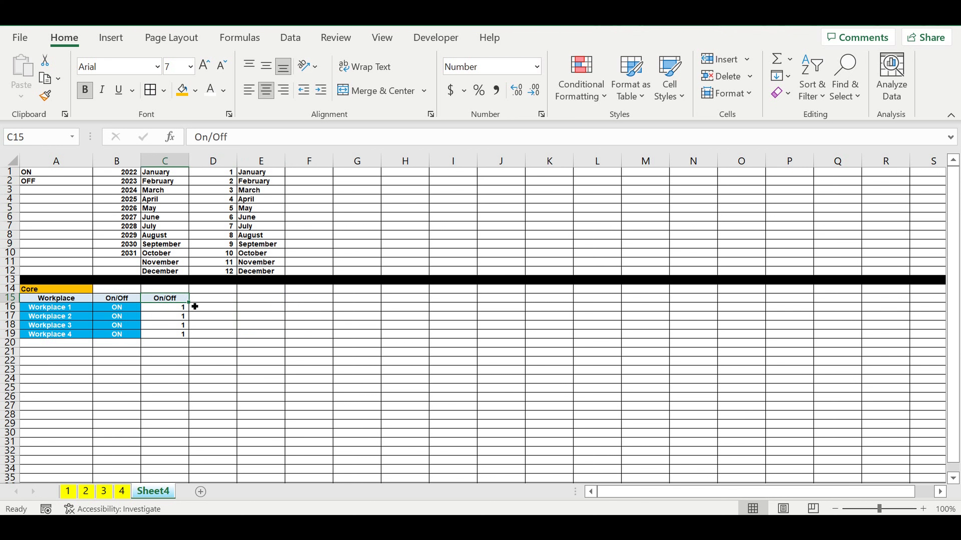
left_click(218, 302)
Enter the heading "Operating activity start" in D14.
left_click(225, 290)
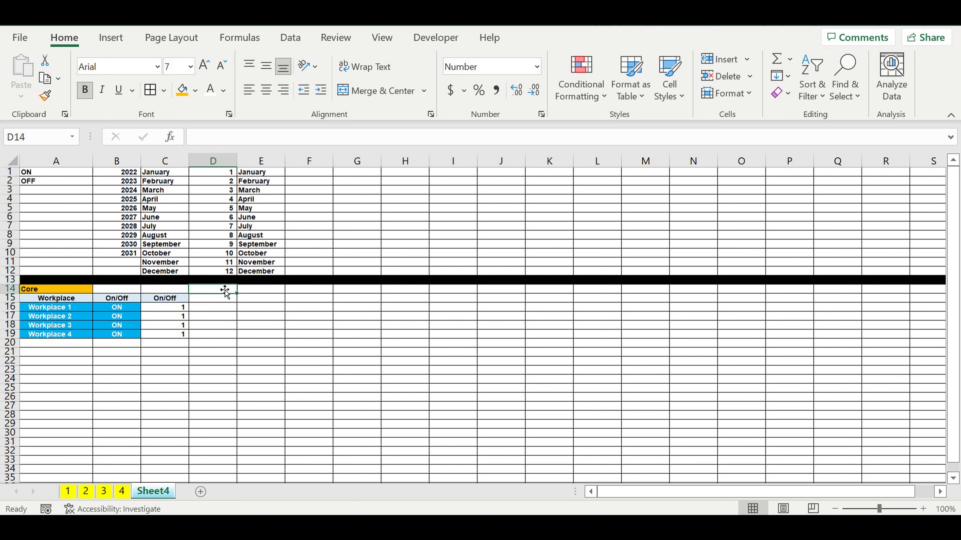
type("Operating activity start")
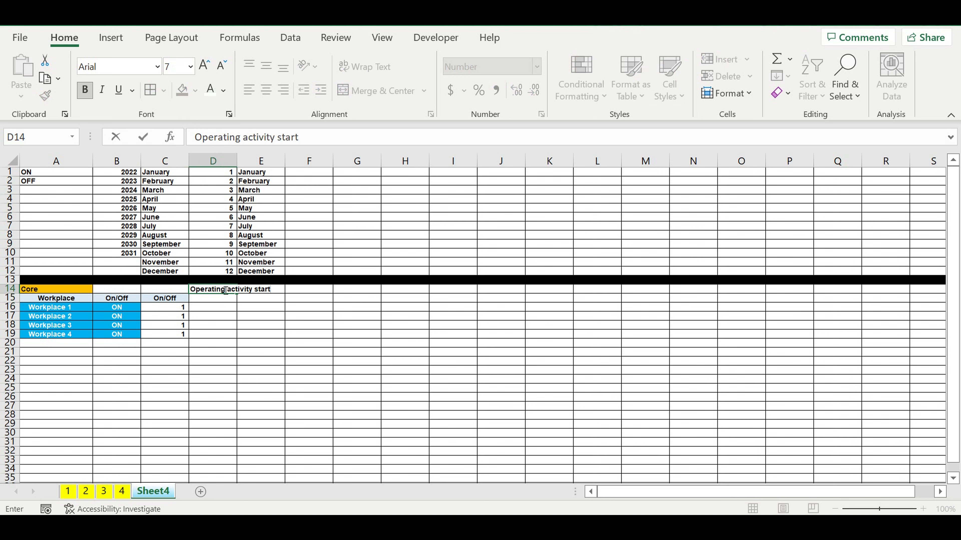
left_click(275, 340)
Merge and centre the Operating activity start heading across D14:E14 and give it a light blue fill.
left_click(223, 290)
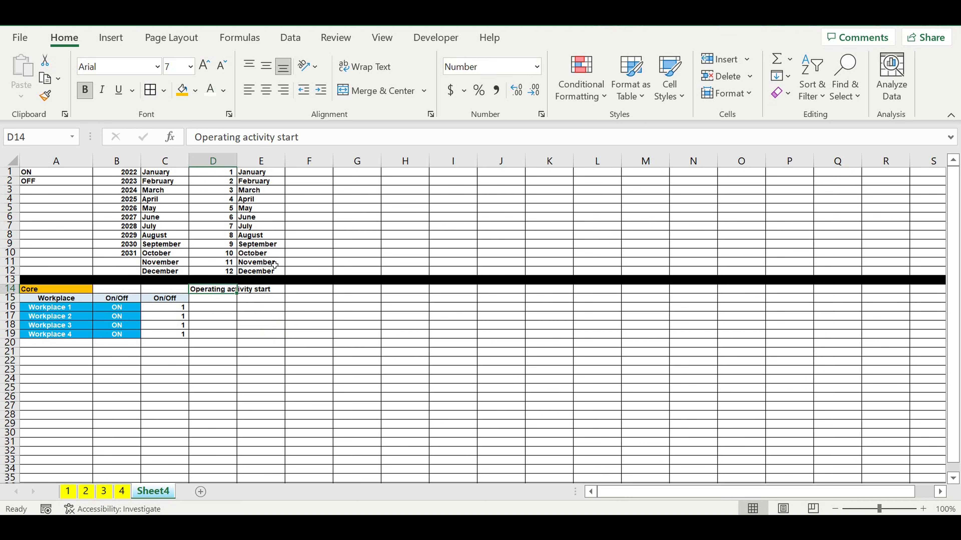
left_click_drag(262, 292, 227, 290)
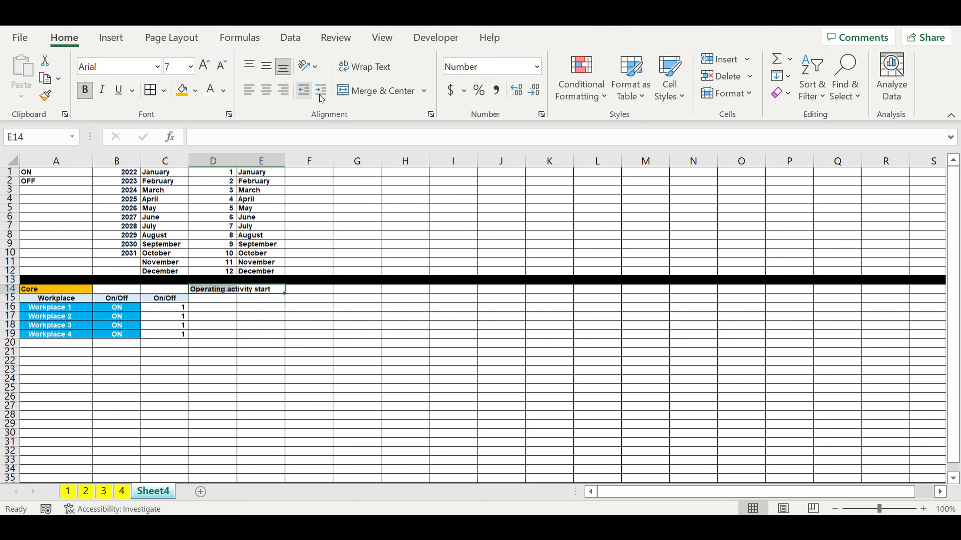
left_click(347, 91)
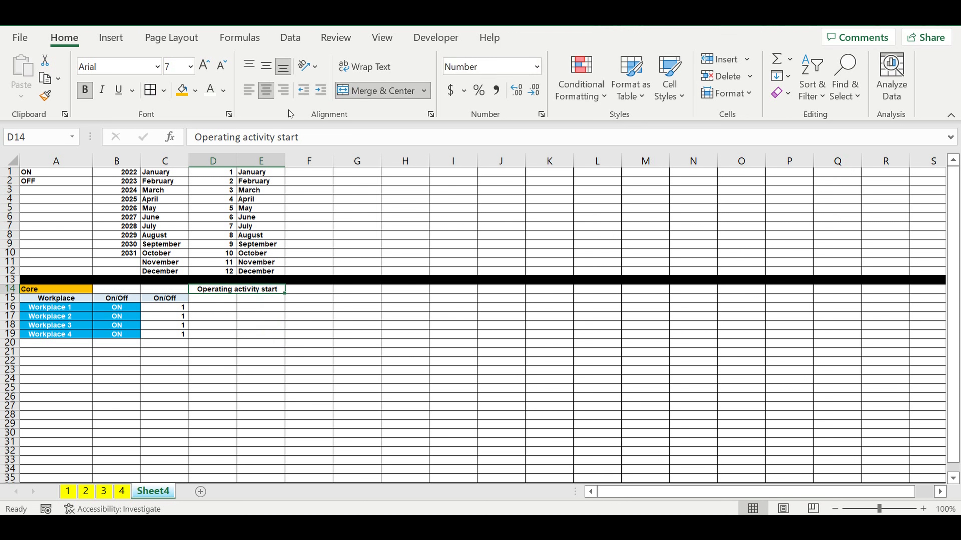
left_click(195, 90)
left_click(285, 151)
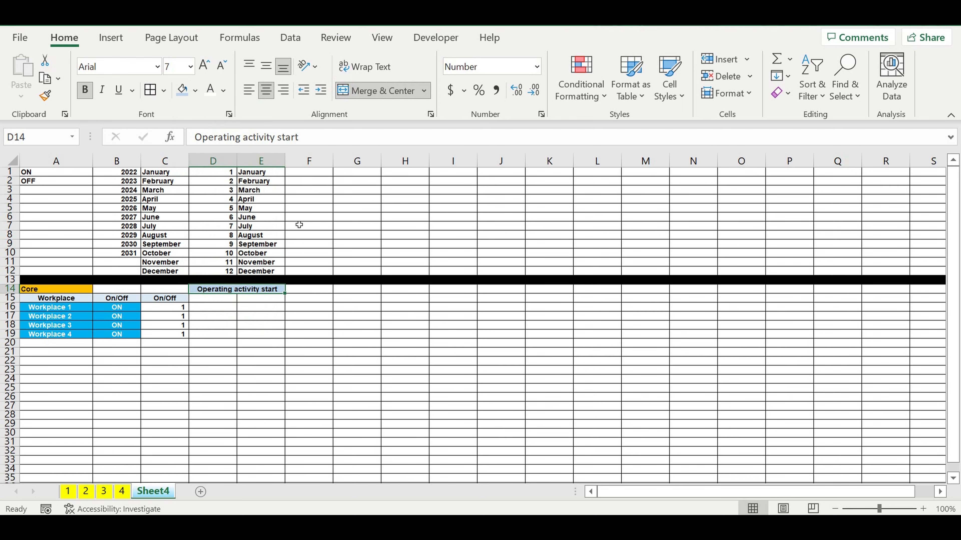
Enter the subheadings Year in D15 and Month in E15.
left_click(209, 299)
type("Mo")
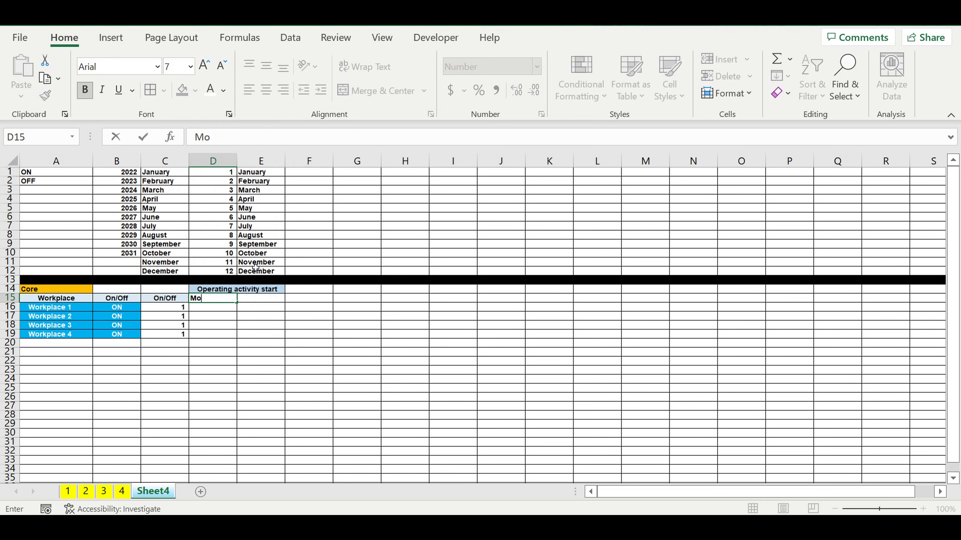
key("BackSpace")
key("BackSpace")
key("Return")
key("Up")
key("Right")
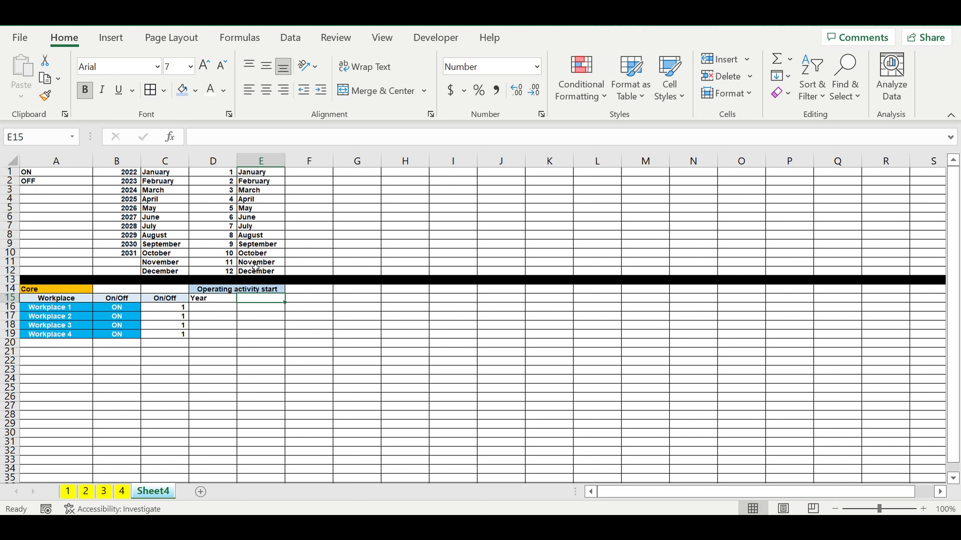
type("Month")
key("Return")
Centre the Year and Month subheadings in D15:E15 and give them a light blue fill.
left_click_drag(257, 298, 192, 298)
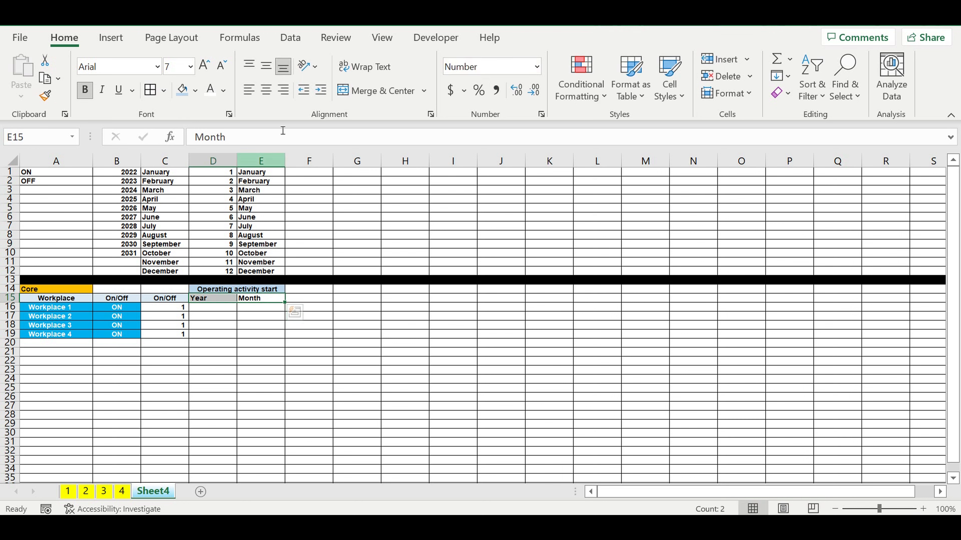
left_click(266, 90)
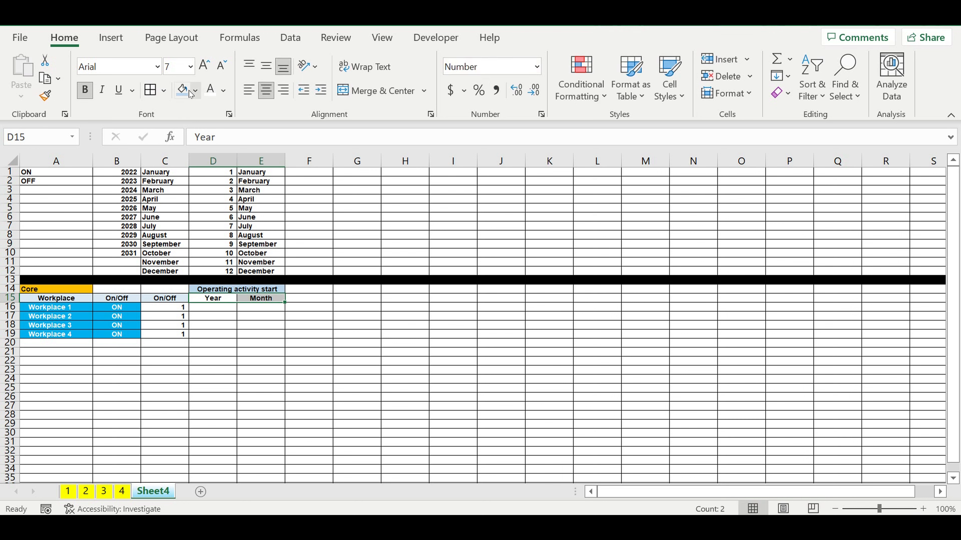
left_click(348, 271)
left_click_drag(229, 299, 261, 299)
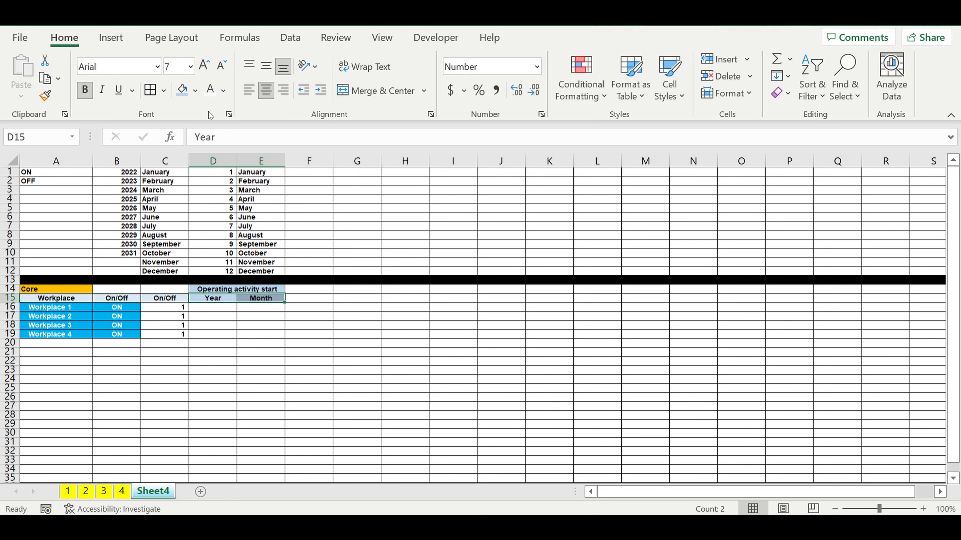
left_click(195, 91)
left_click(289, 152)
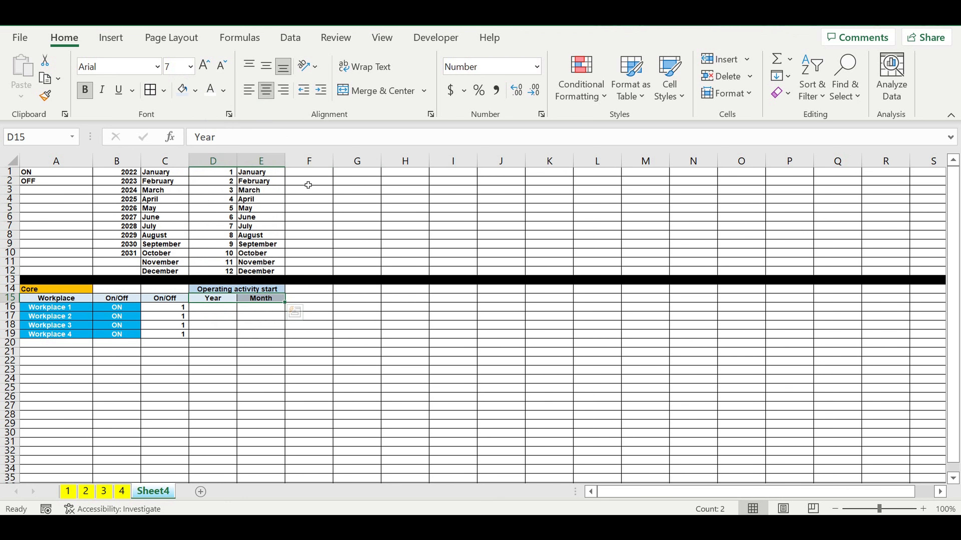
left_click(368, 306)
Restrict D16 to a data validation list of years sourced from =$B$1:$B$10.
left_click(224, 311)
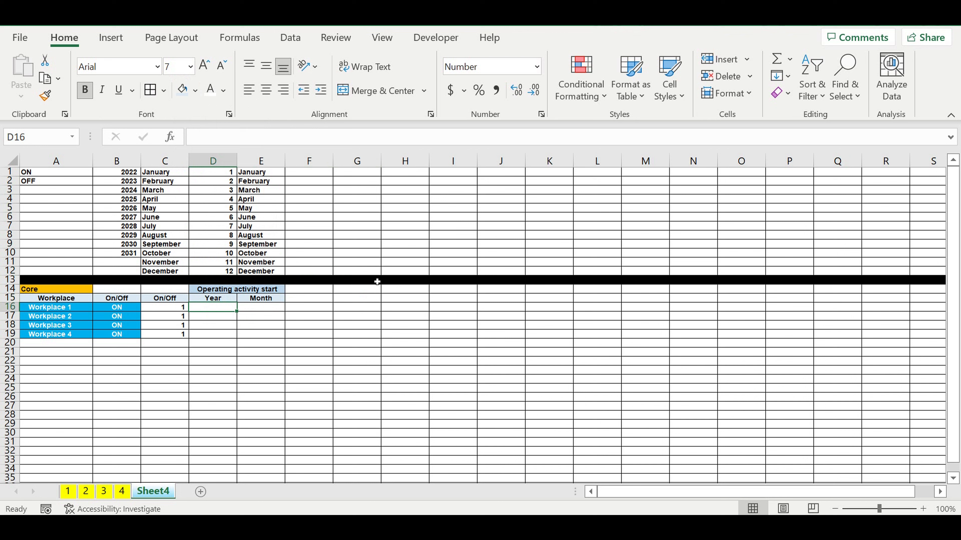
left_click(290, 38)
left_click(760, 93)
left_click(789, 114)
left_click(692, 93)
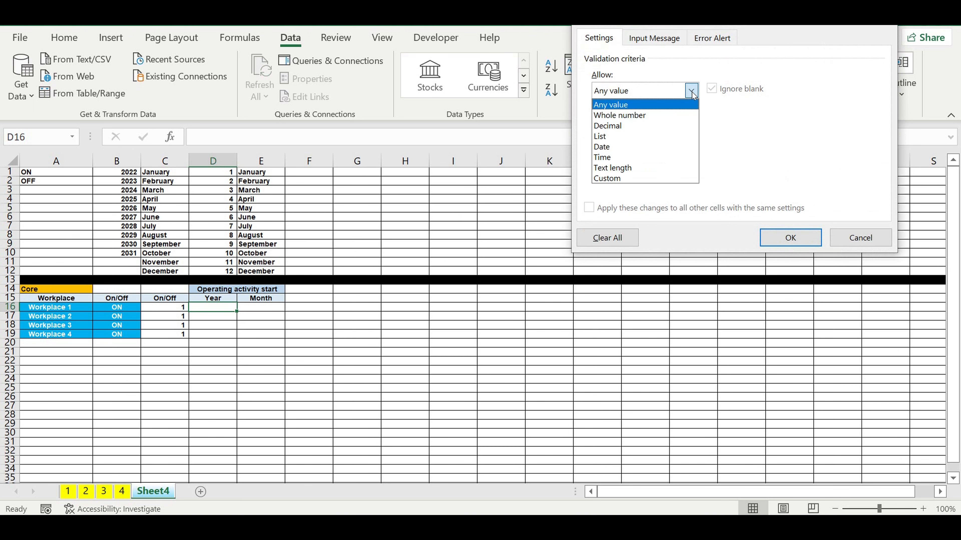
left_click(617, 139)
left_click(793, 154)
left_click(124, 172)
left_click_drag(124, 172, 125, 255)
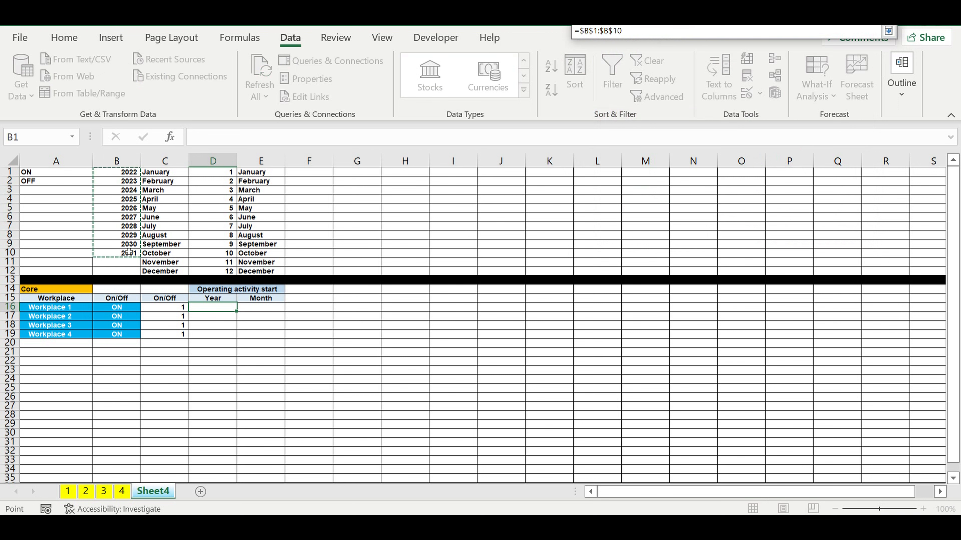
key("Return")
key("Return")
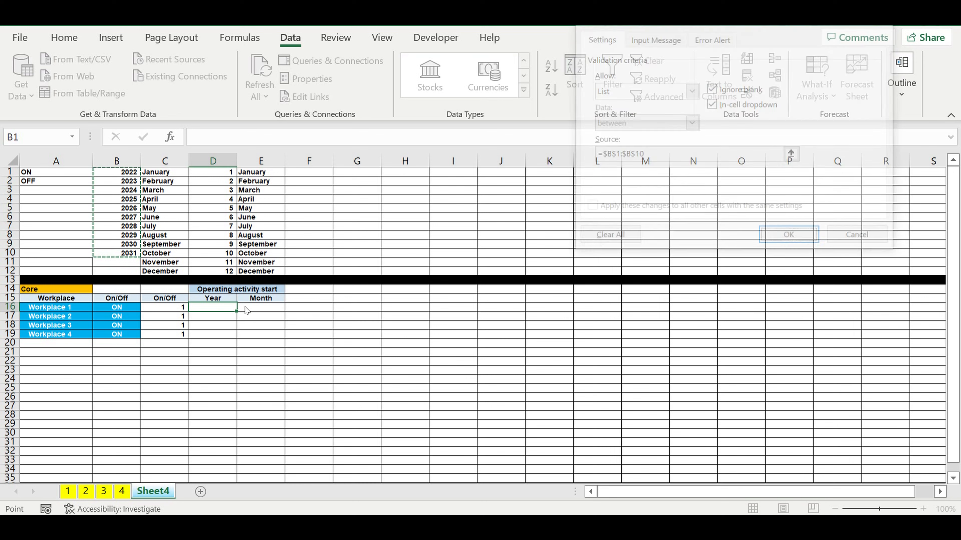
Choose 2022 from the year list in D16 and adjust the cell's number format.
left_click(240, 308)
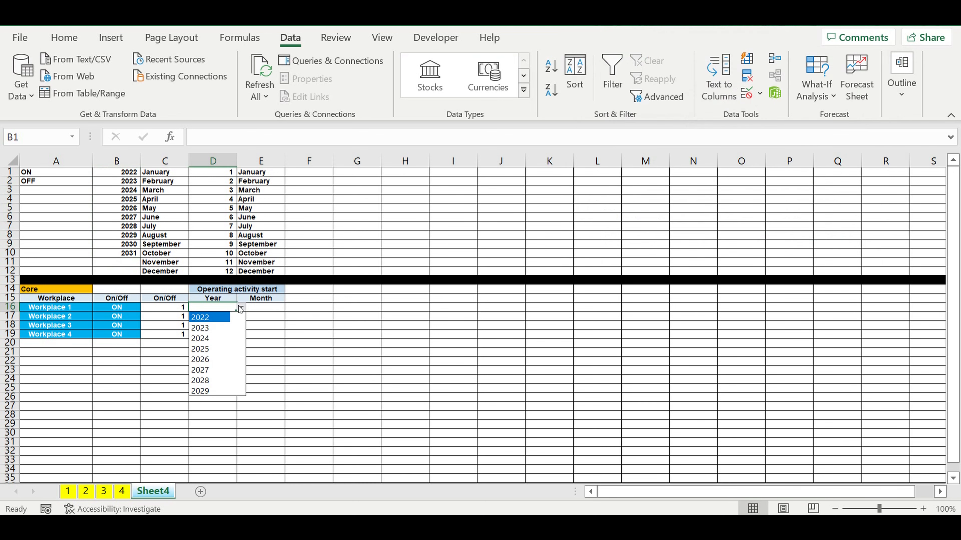
left_click(211, 318)
right_click(219, 308)
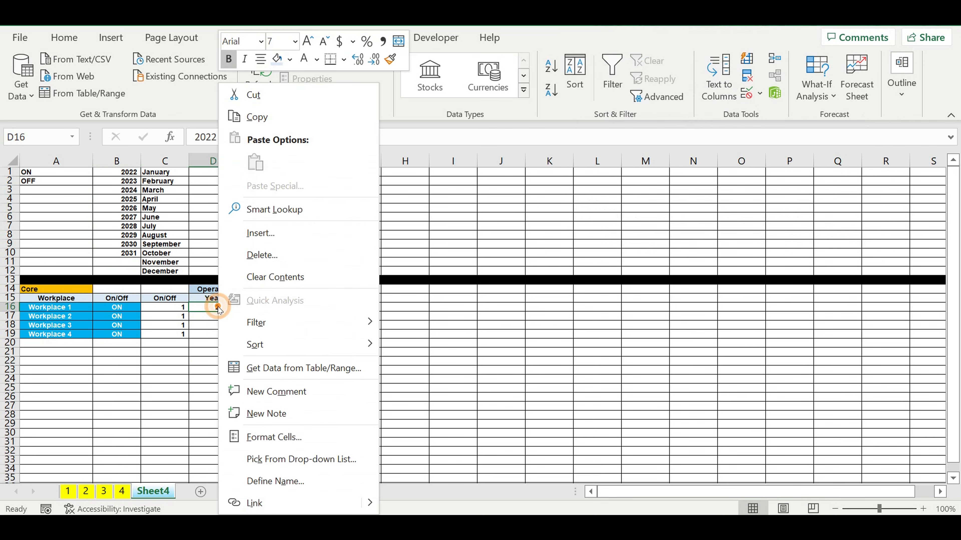
left_click(274, 436)
left_click(208, 252)
left_click(343, 495)
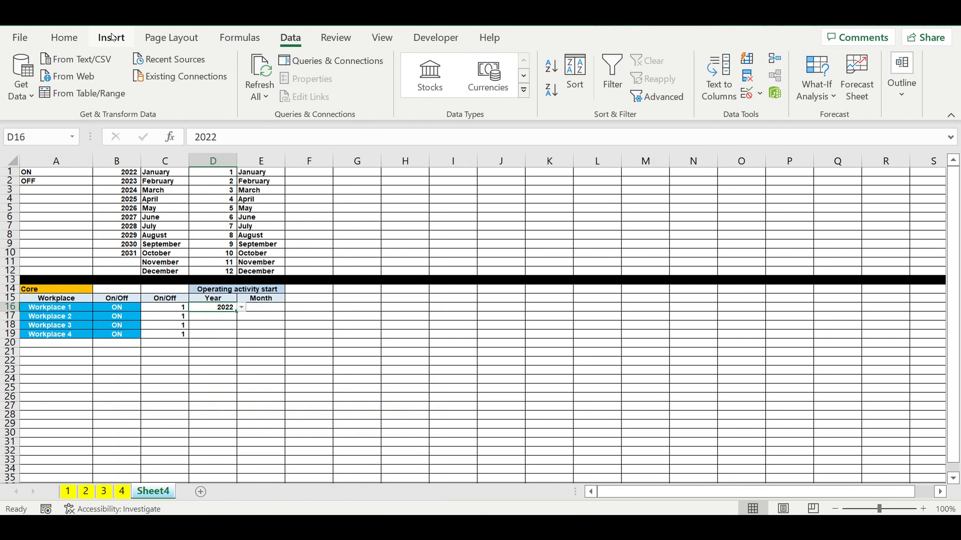
Format D16 with white text on a bright blue fill and copy the cell down to D19.
left_click(70, 40)
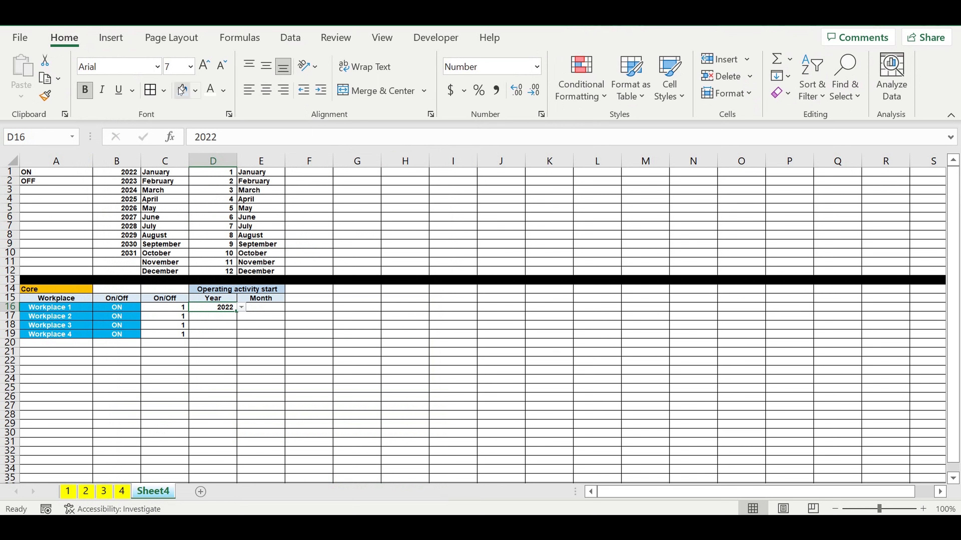
left_click(211, 91)
left_click(195, 91)
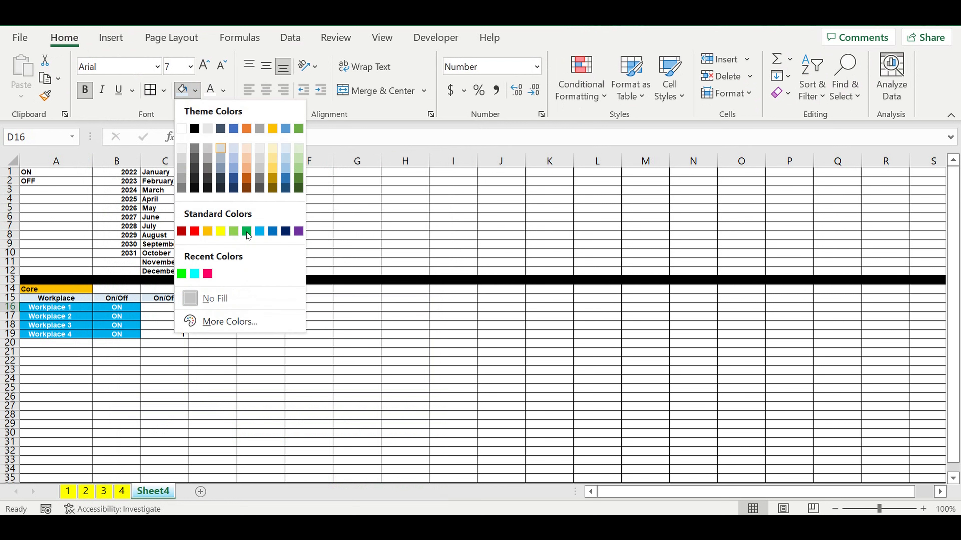
left_click(261, 231)
left_click_drag(239, 316, 236, 338)
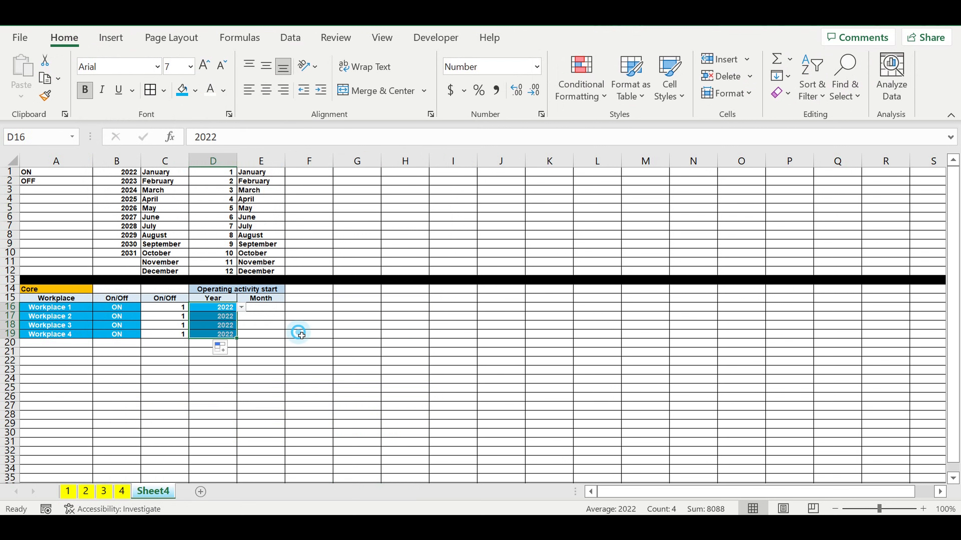
left_click(300, 335)
Restrict E16 to a data validation list of months sourced from =$C$1:$C$12.
left_click(265, 307)
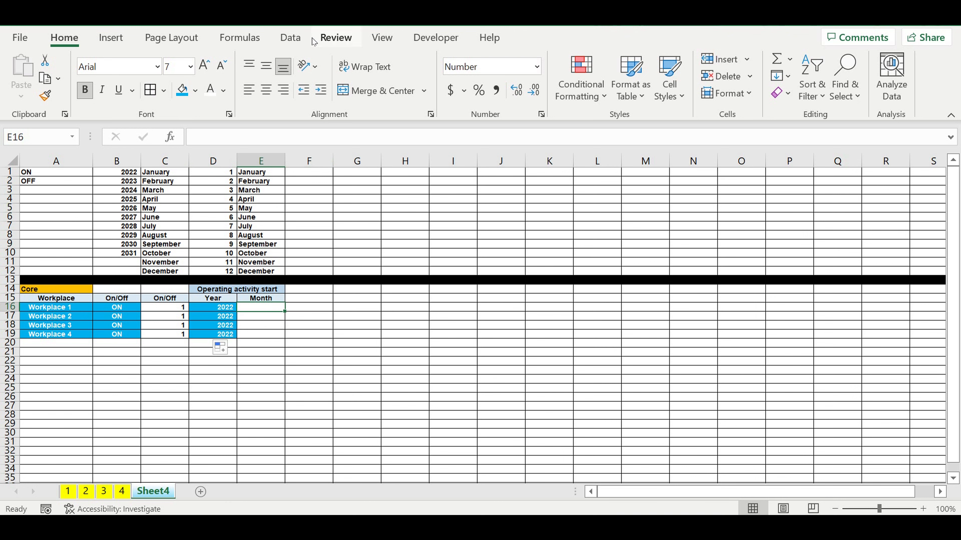
left_click(297, 42)
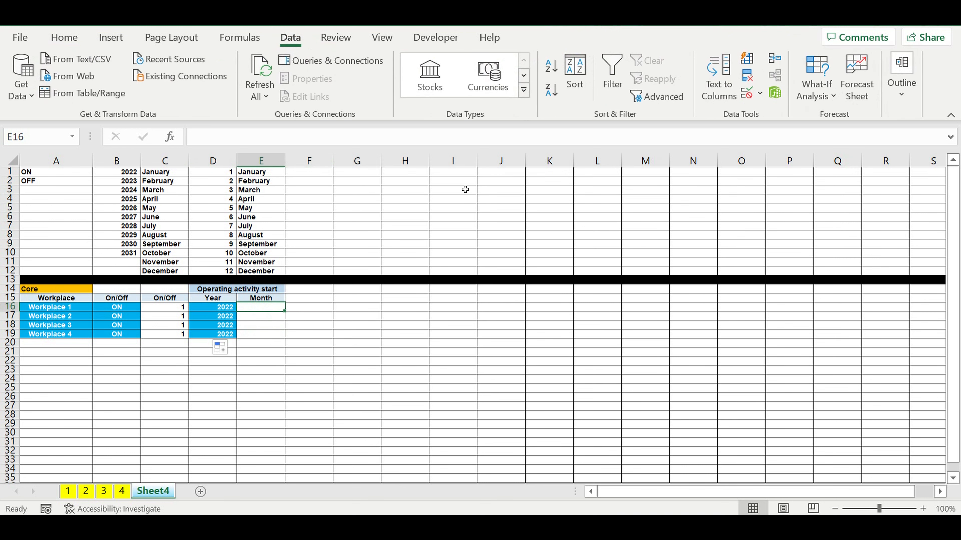
left_click(760, 93)
left_click(760, 113)
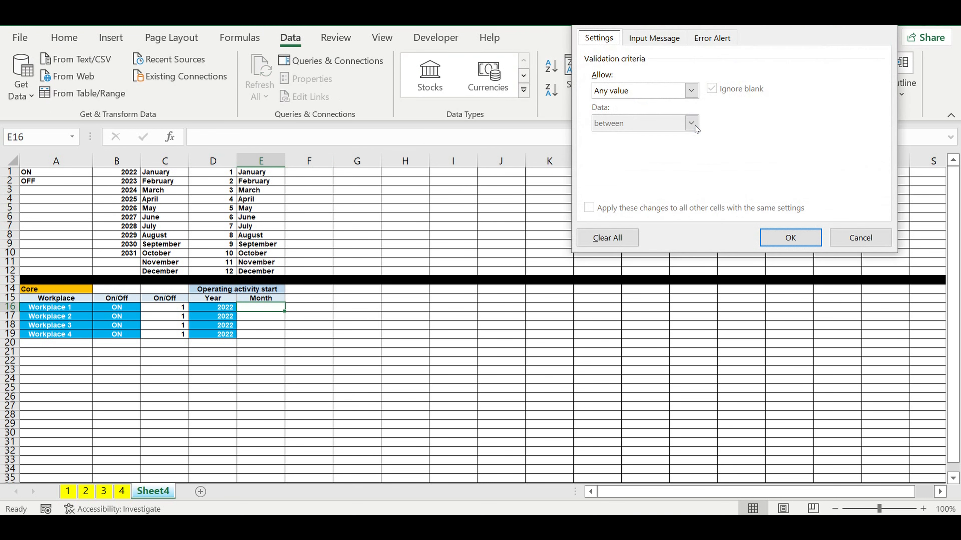
left_click(691, 91)
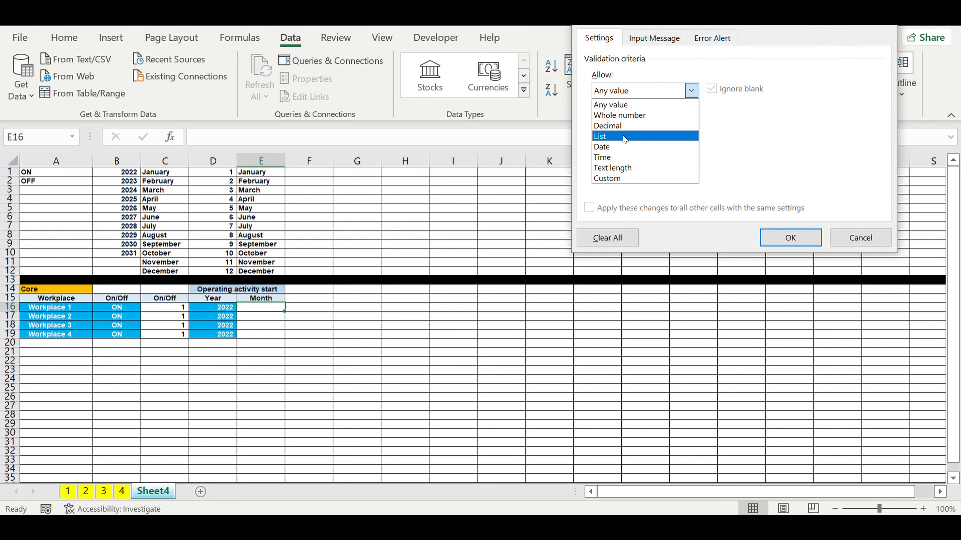
left_click(640, 133)
left_click(793, 155)
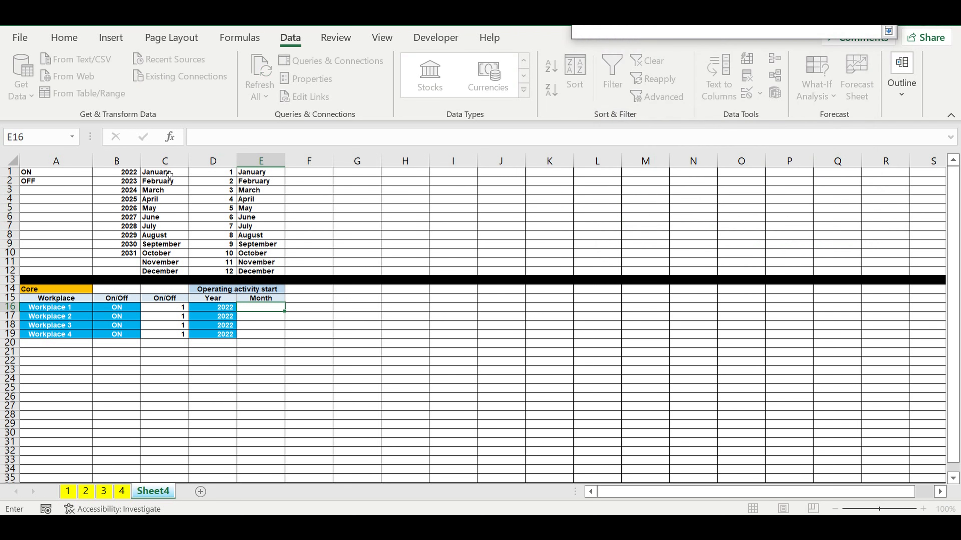
left_click_drag(177, 175, 189, 271)
key("Return")
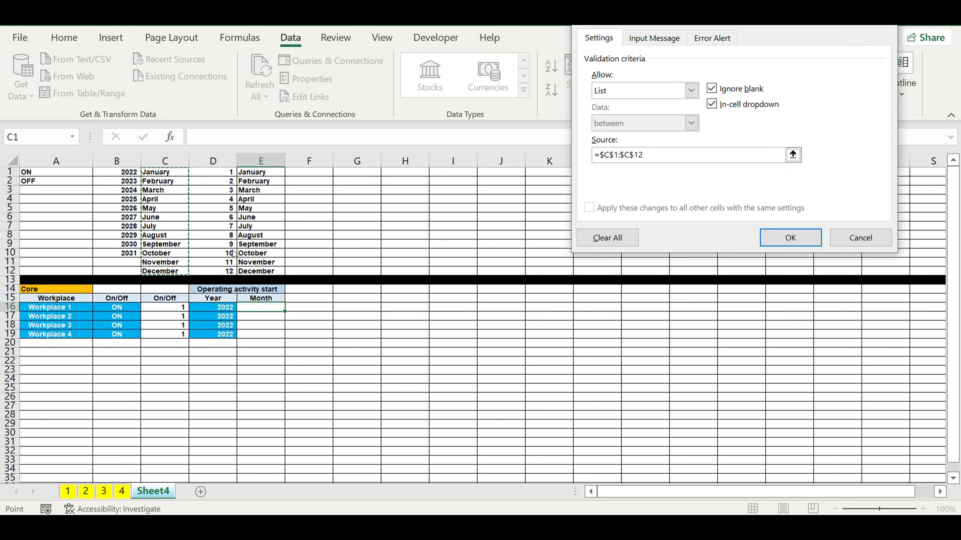
key("Return")
Choose April from the month list in E16 and format the cell right-aligned with white text on a bright blue fill.
left_click(289, 307)
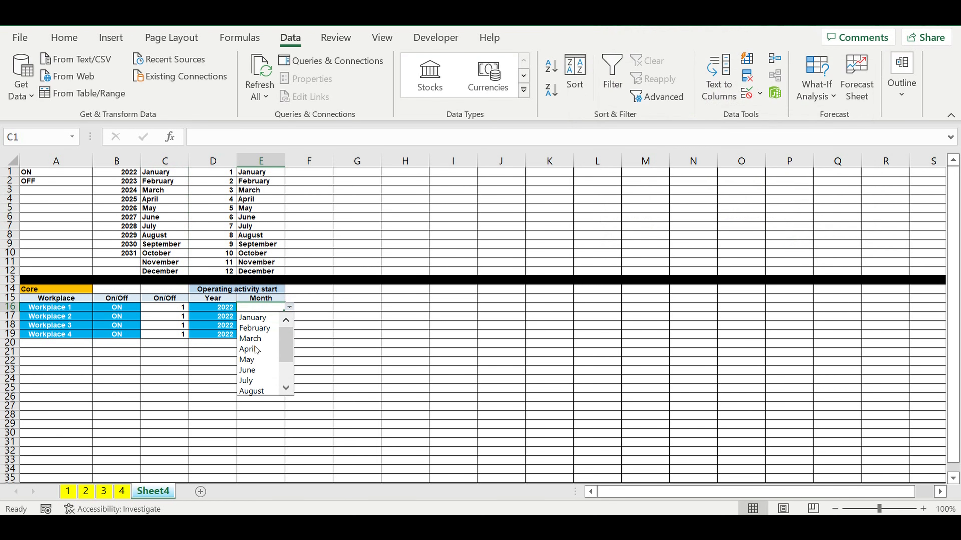
left_click(282, 336)
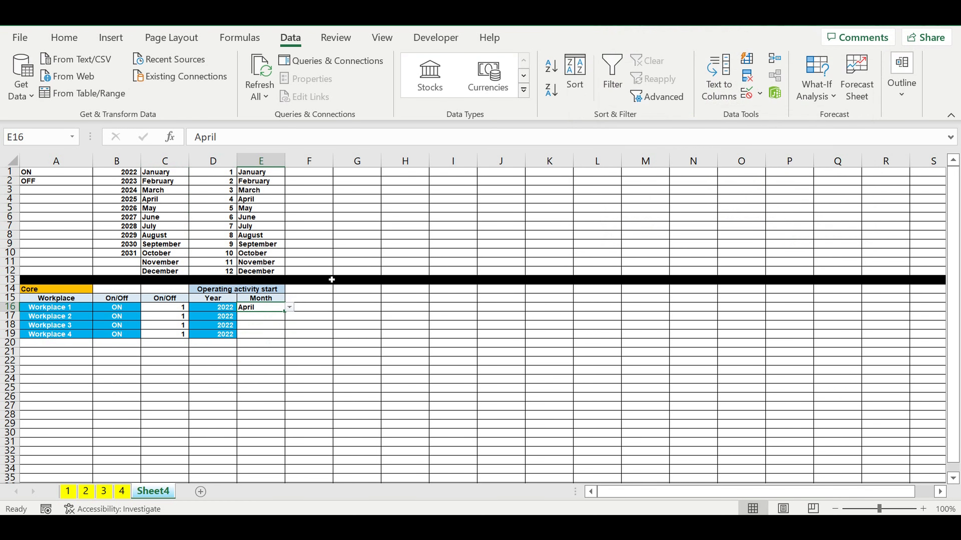
left_click(64, 38)
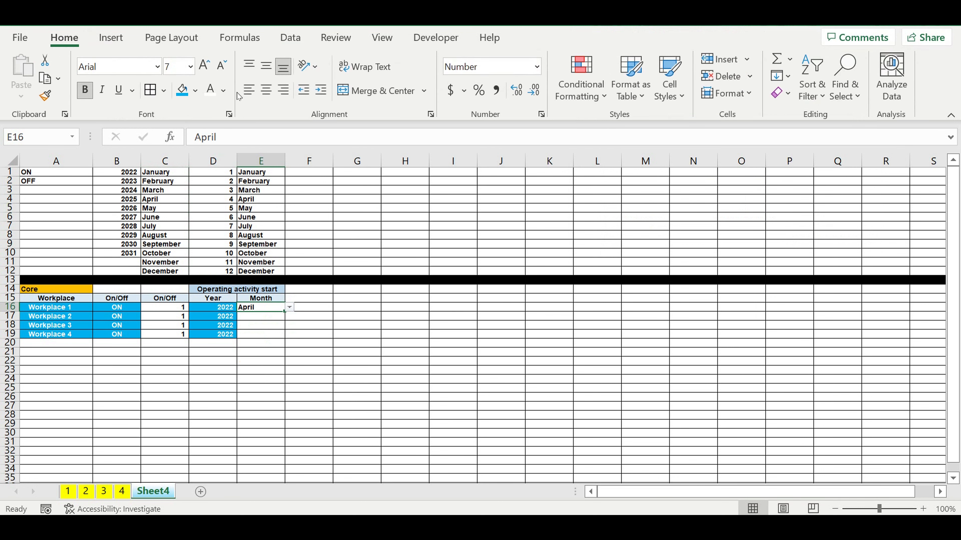
left_click(266, 90)
left_click(283, 90)
left_click(182, 91)
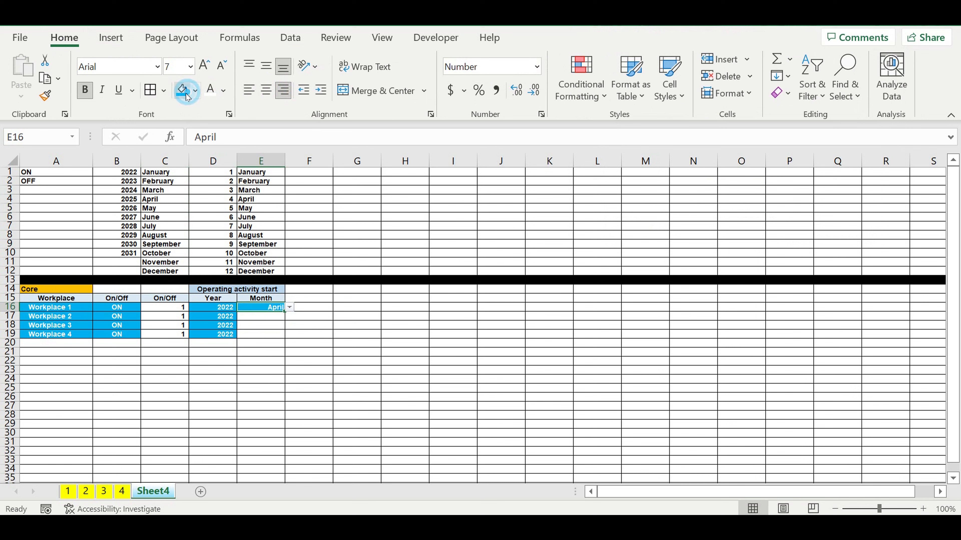
Fill the month from E16 down to E19 as a series running from April to July.
left_click_drag(286, 313, 281, 337)
left_click(351, 331)
left_click(346, 379)
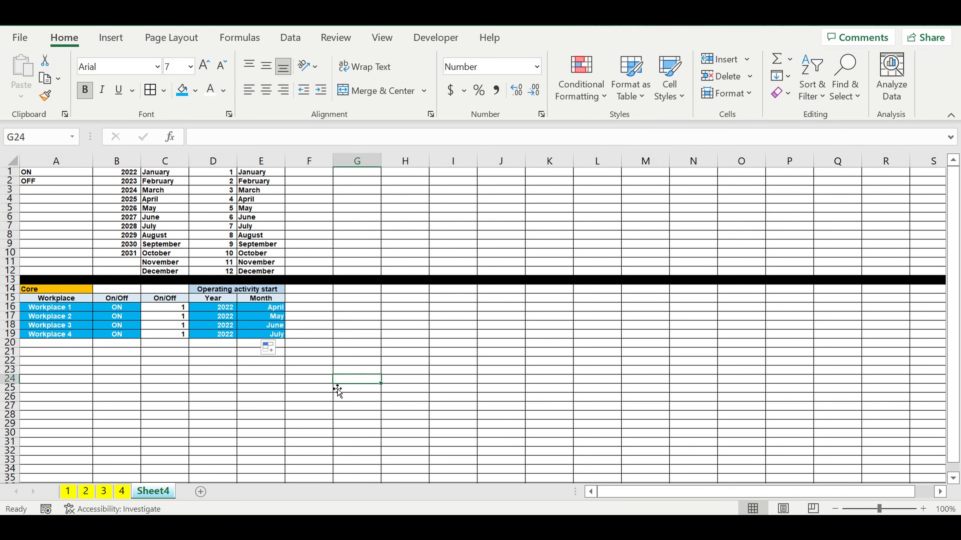
Fill the whole of row 20 with black as a divider below the workplace table.
left_click(214, 373)
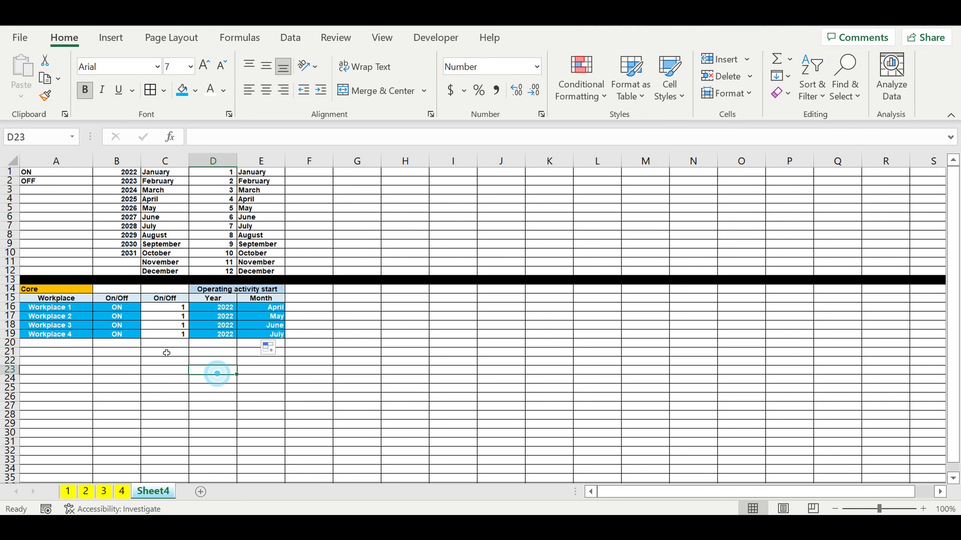
left_click(10, 342)
left_click(195, 90)
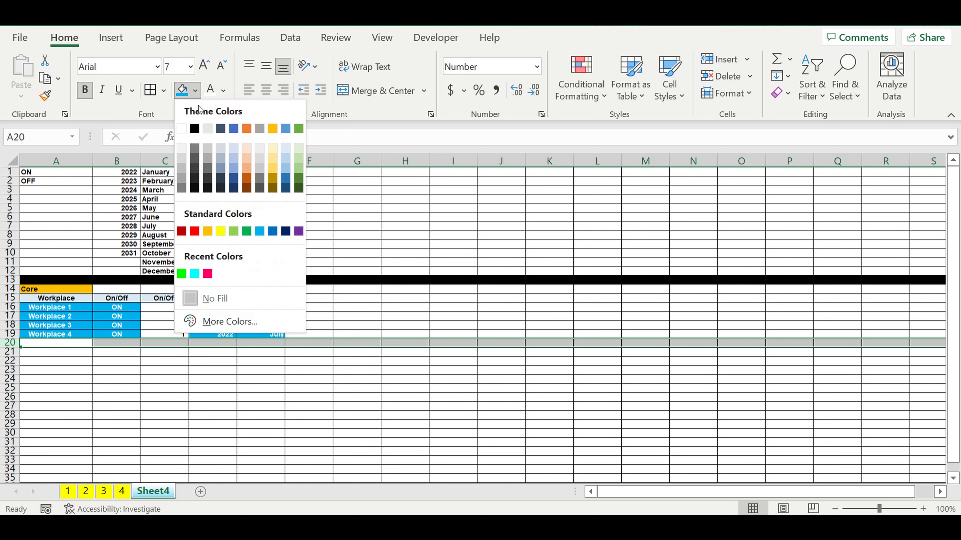
left_click(194, 129)
left_click(396, 291)
Centre the month values in E16:E19 and the year values in D16:D19.
left_click_drag(266, 311, 270, 332)
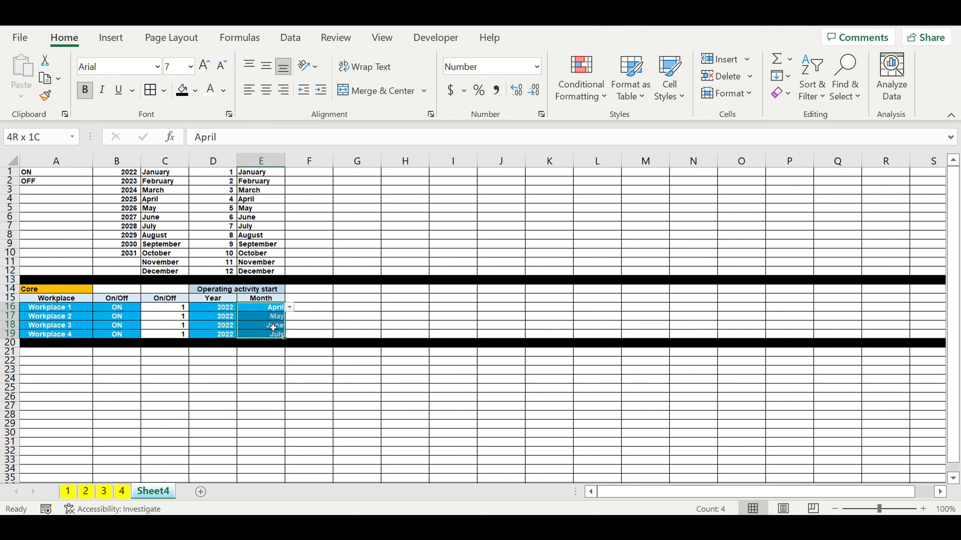
left_click(273, 94)
left_click_drag(225, 310, 218, 334)
left_click(268, 98)
left_click(377, 322)
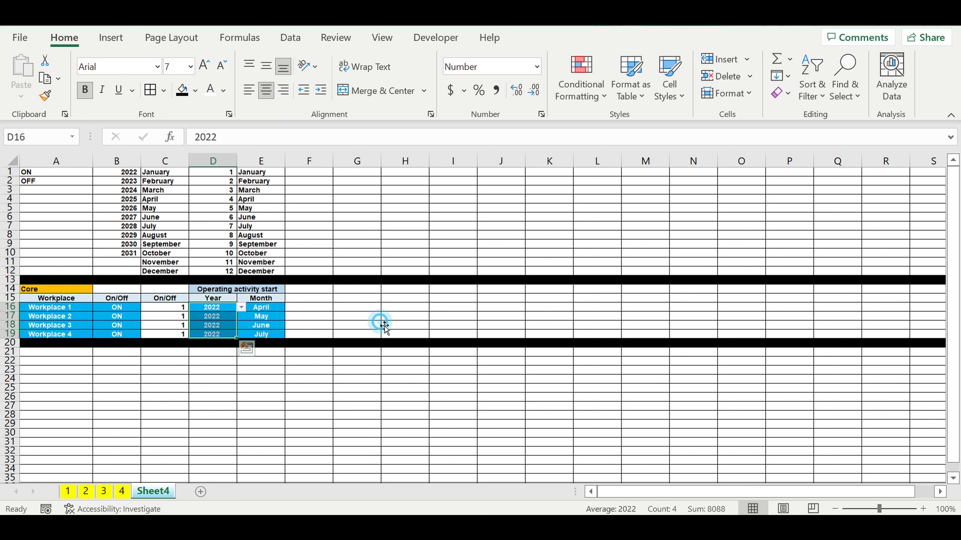
left_click(307, 299)
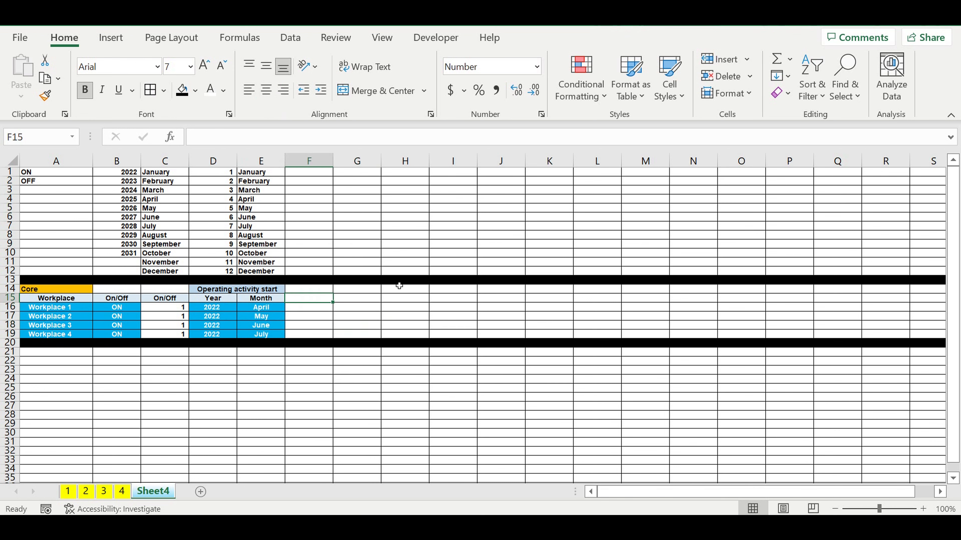
left_click(387, 311)
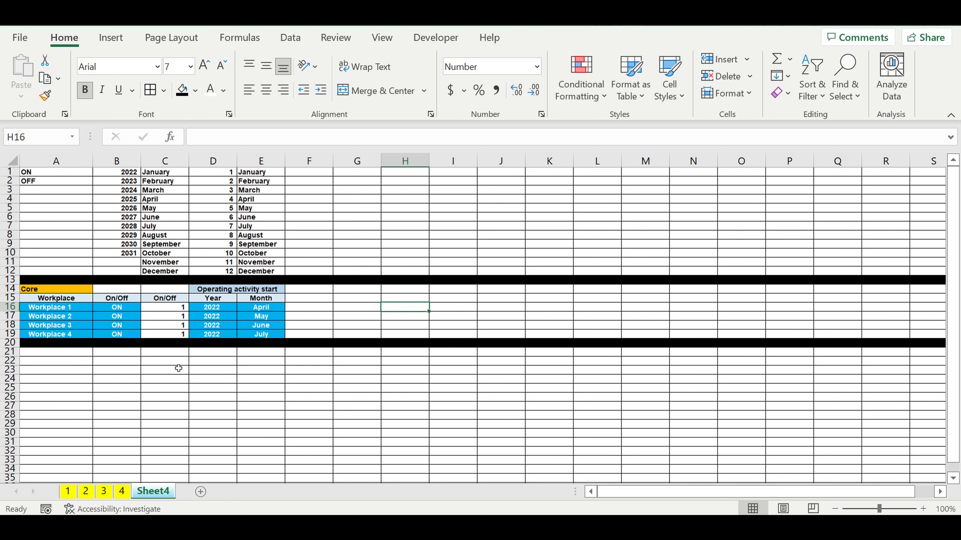
left_click(194, 374)
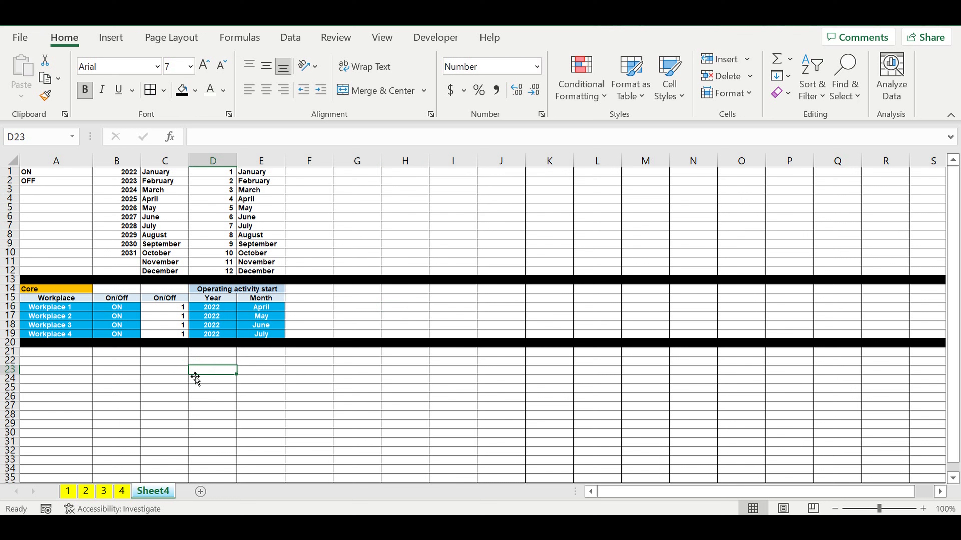